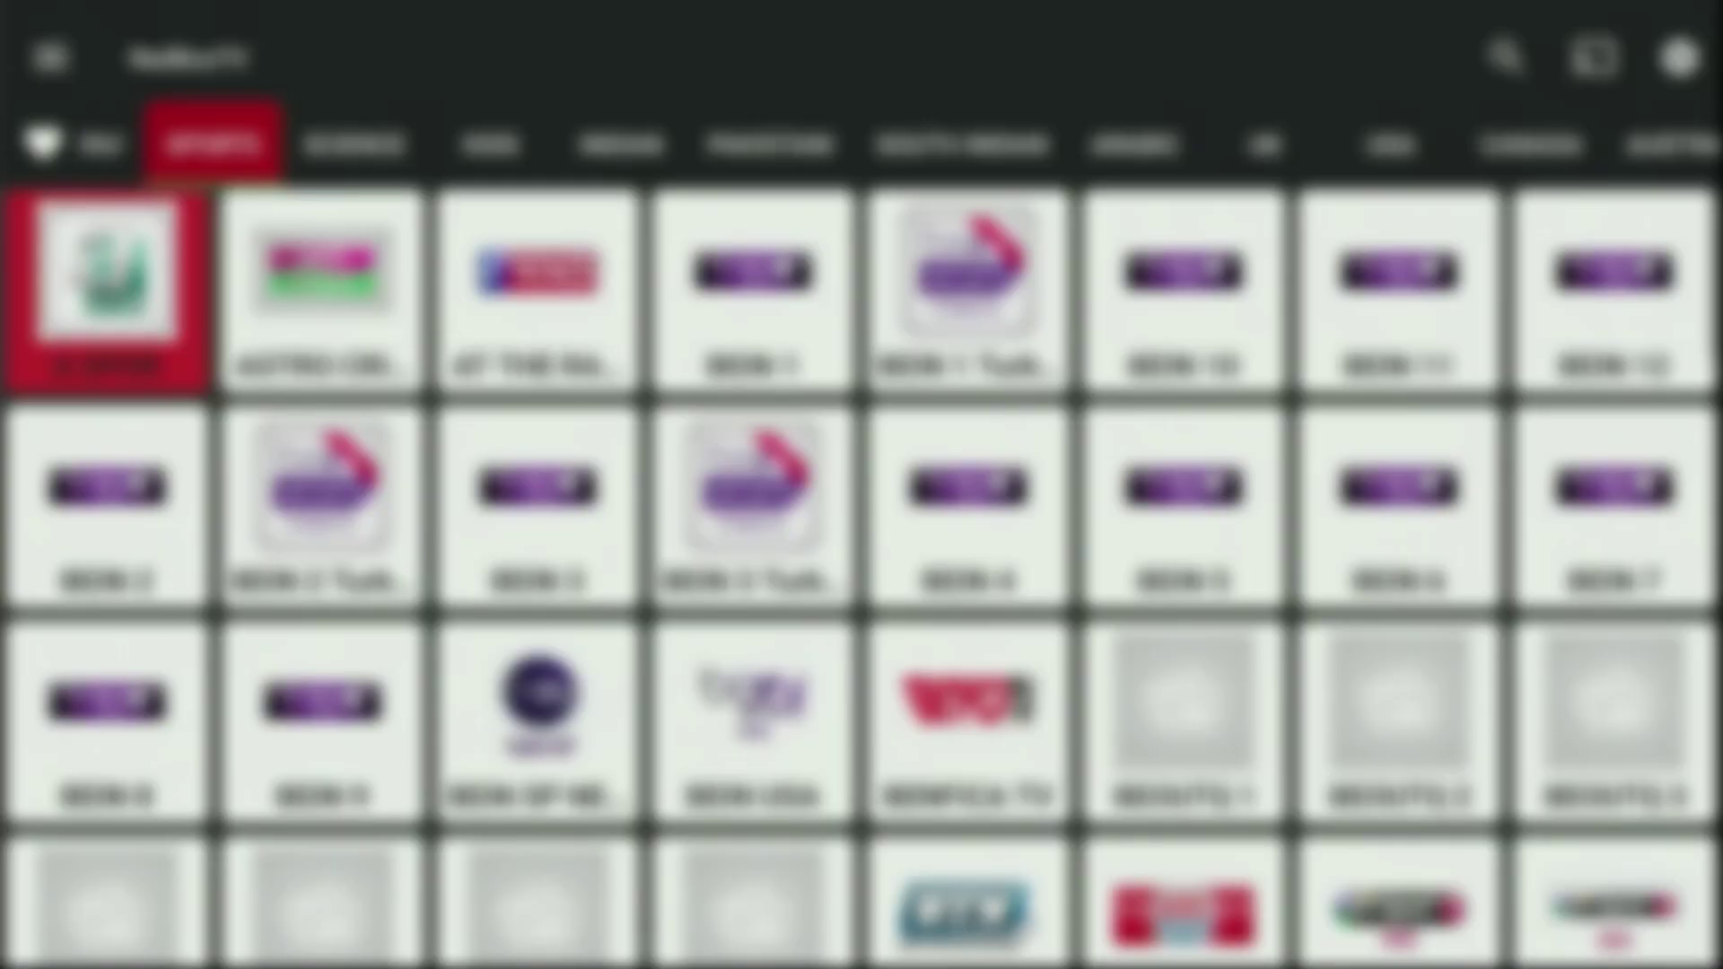
# Preview Redbox TV's Sports channel grid, then return to Your Apps & Channels.
pyautogui.press('Down')
pyautogui.press('Down')
pyautogui.press('Down')
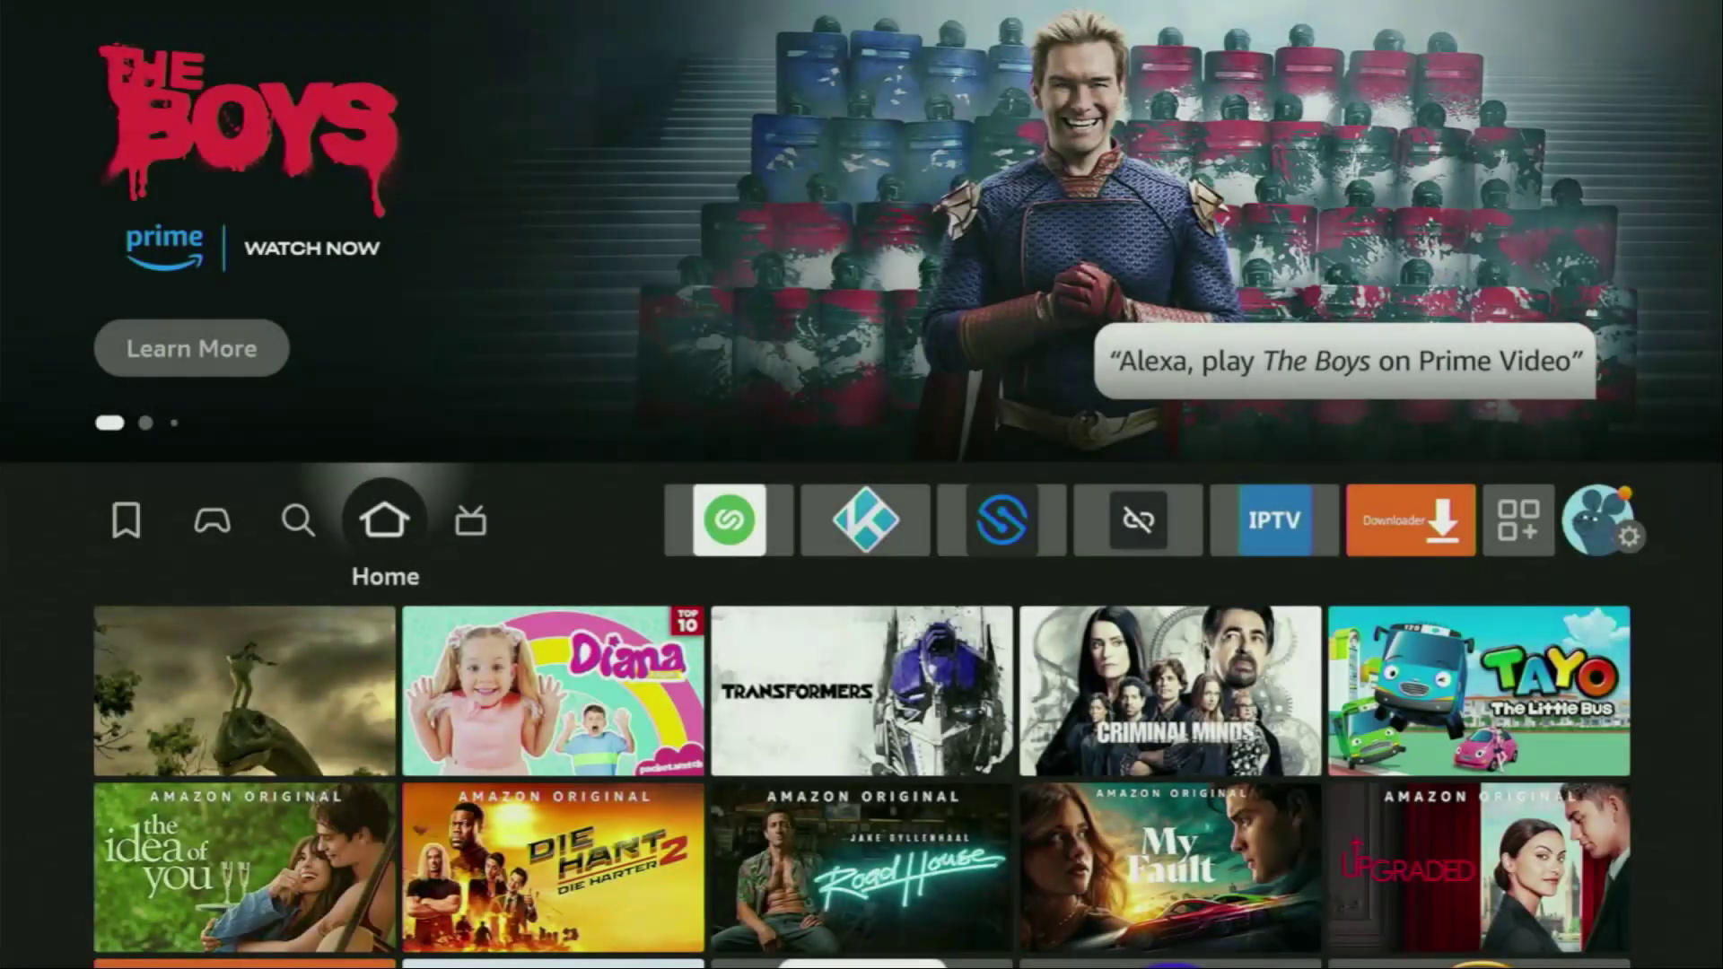
# Spell 'Do' on the search keyboard and pick the Downloader suggestion to show its results.
pyautogui.press('Left')
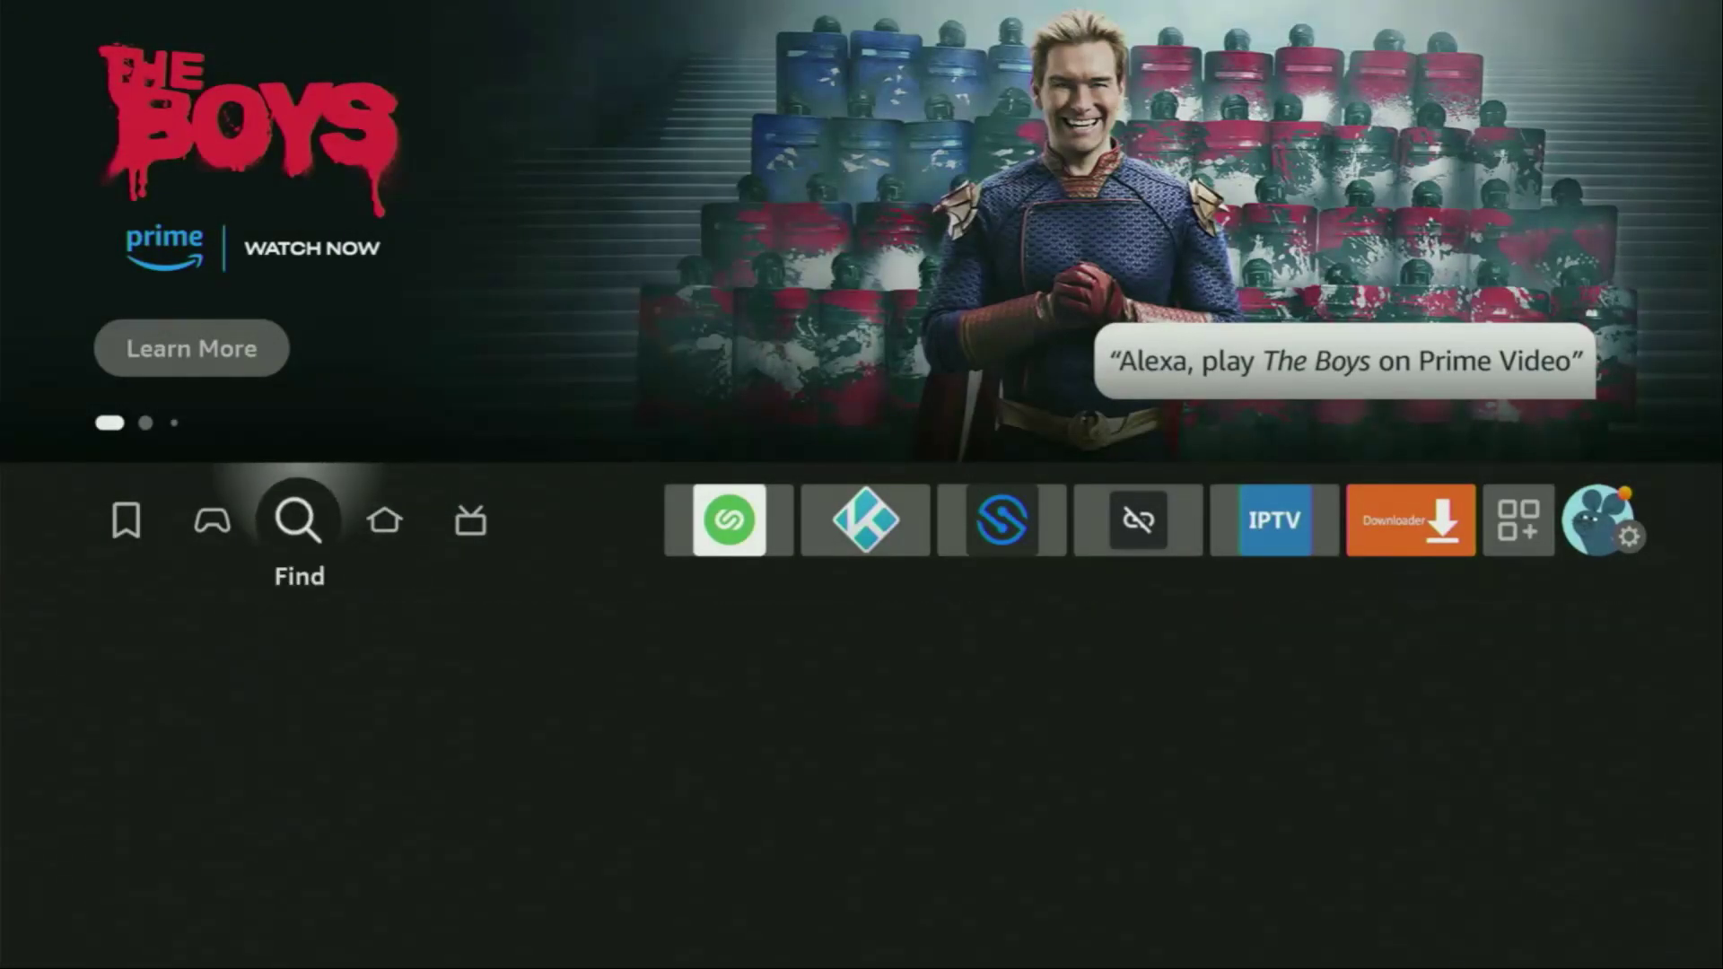
pyautogui.press('Down')
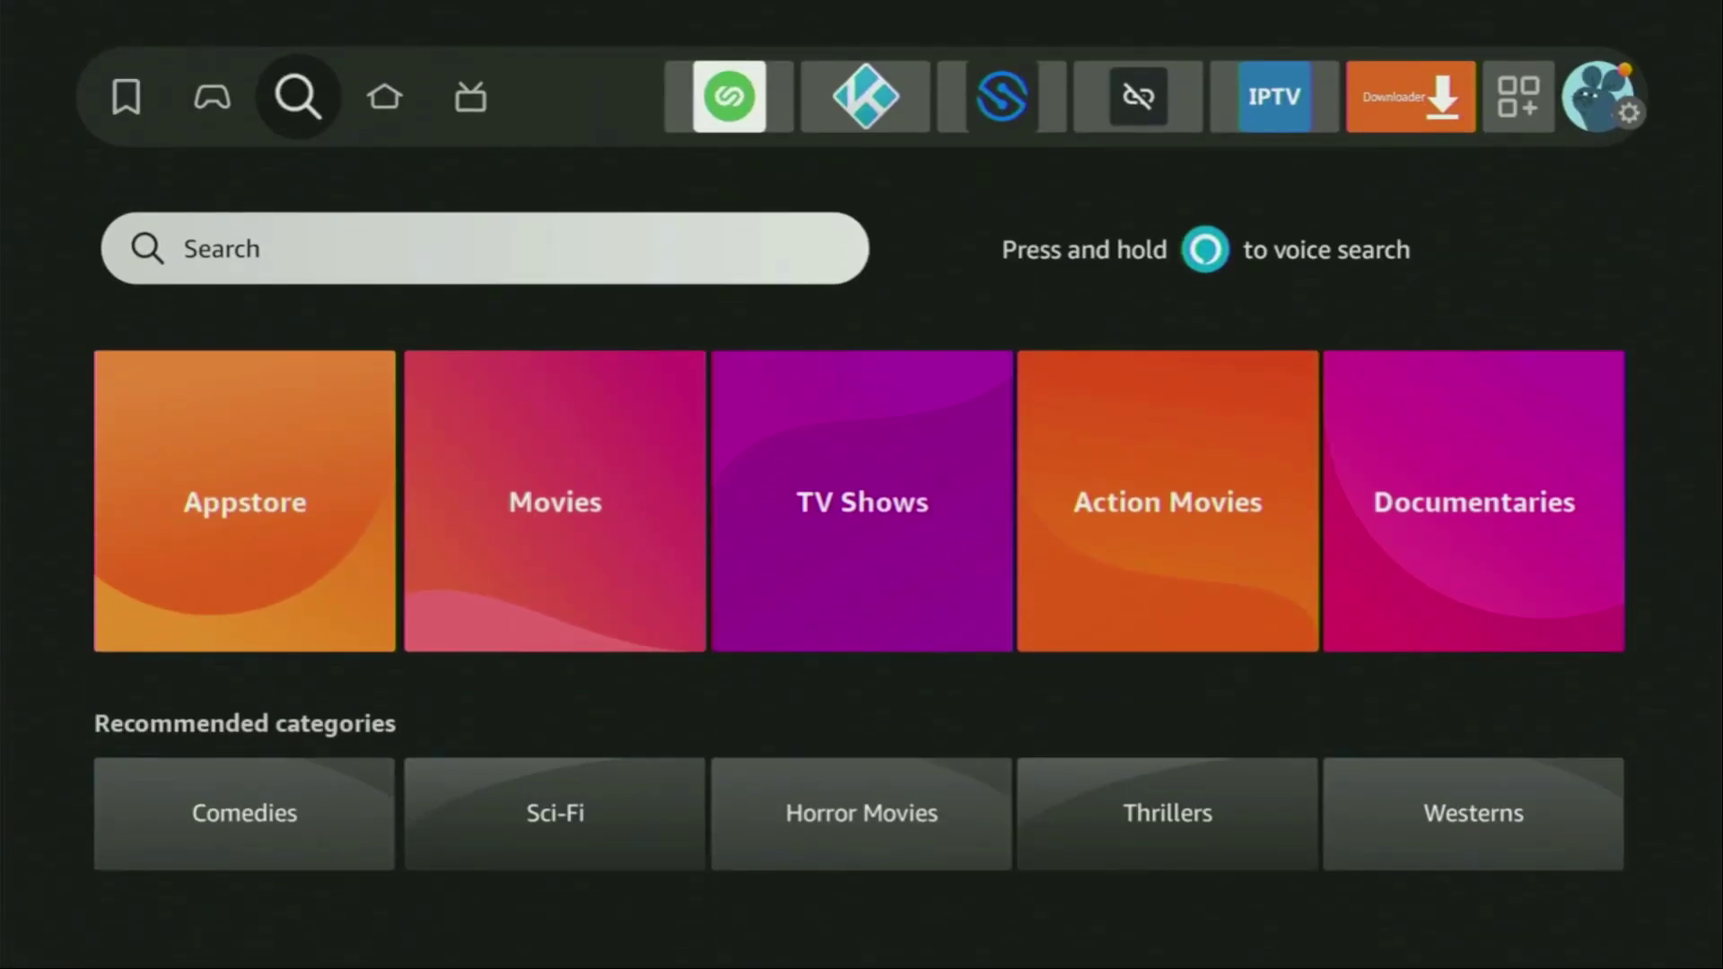
pyautogui.press('Return')
pyautogui.press('Right')
pyautogui.press('Right')
pyautogui.press('Right')
pyautogui.press('Return')
pyautogui.press('Down')
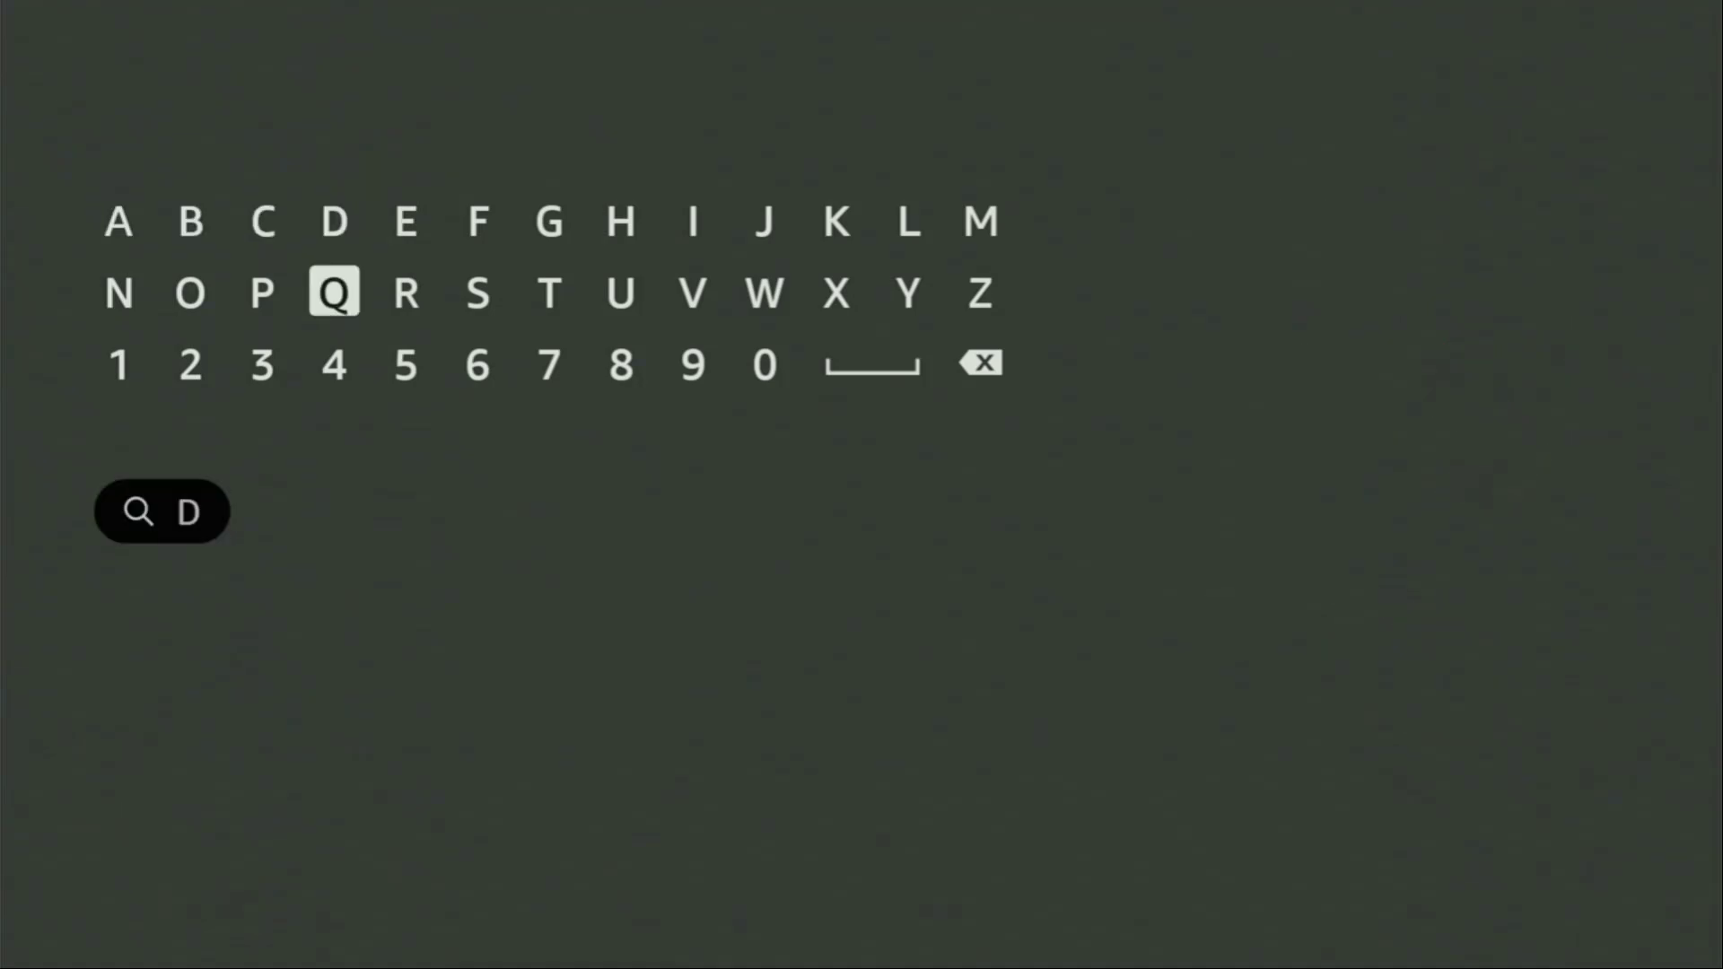
pyautogui.press('Left')
pyautogui.press('Left')
pyautogui.press('Return')
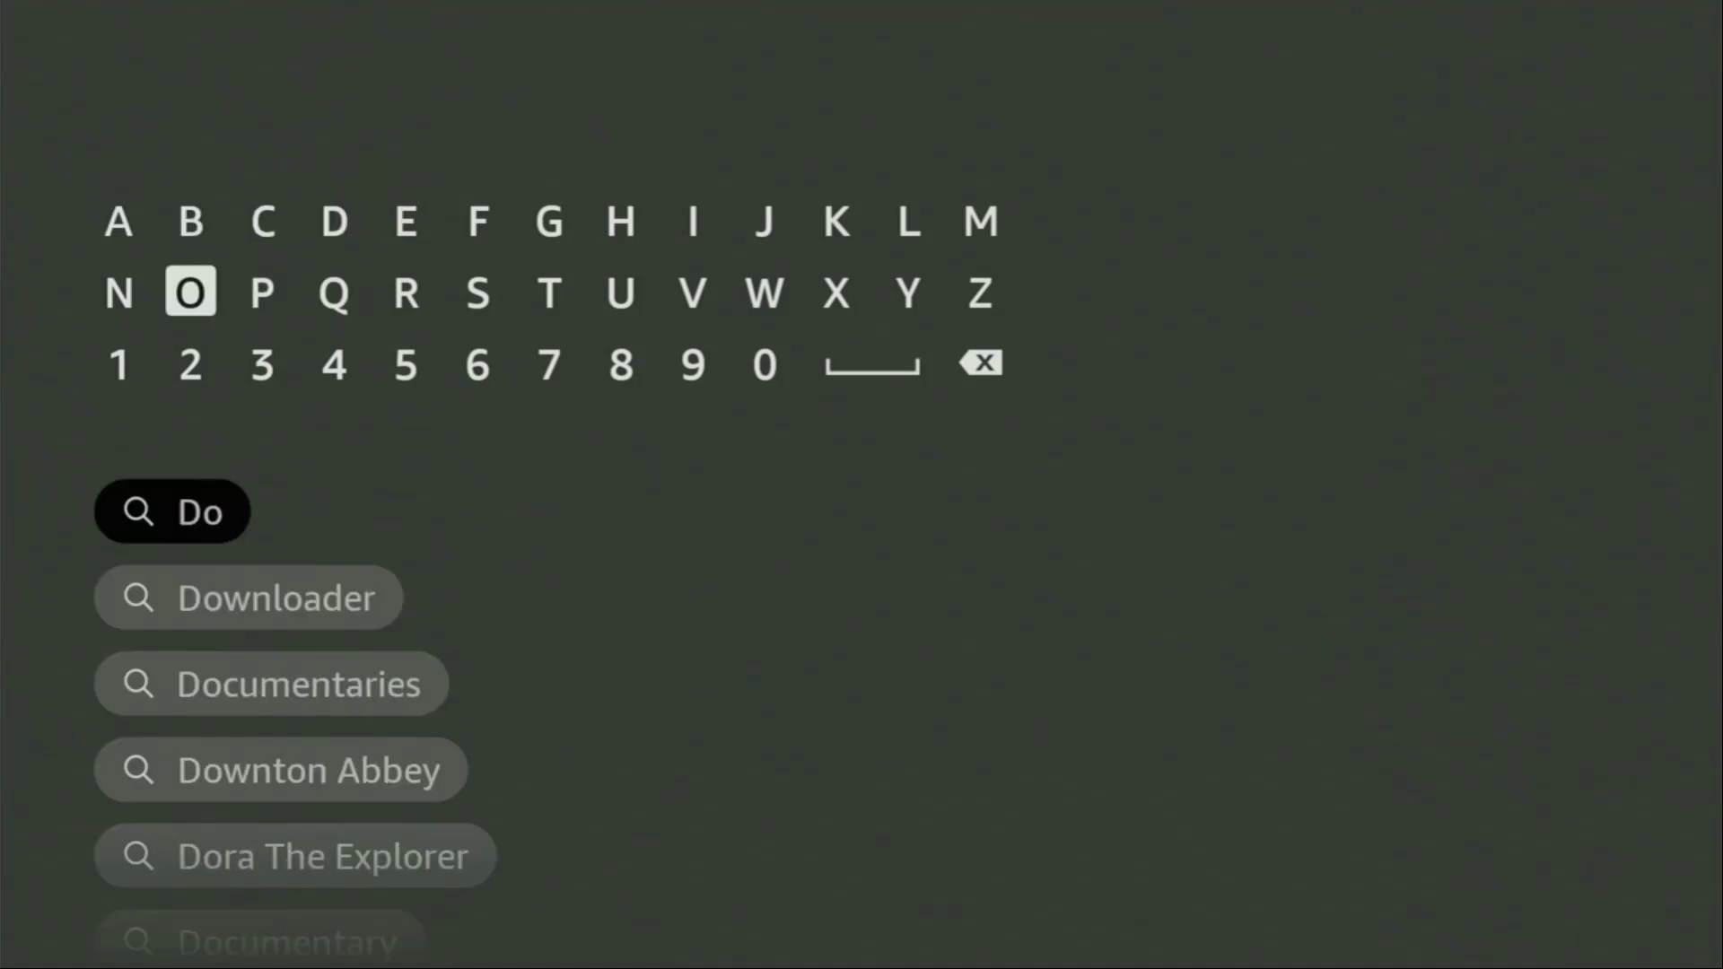
pyautogui.press('Down')
pyautogui.press('Down')
pyautogui.press('Down')
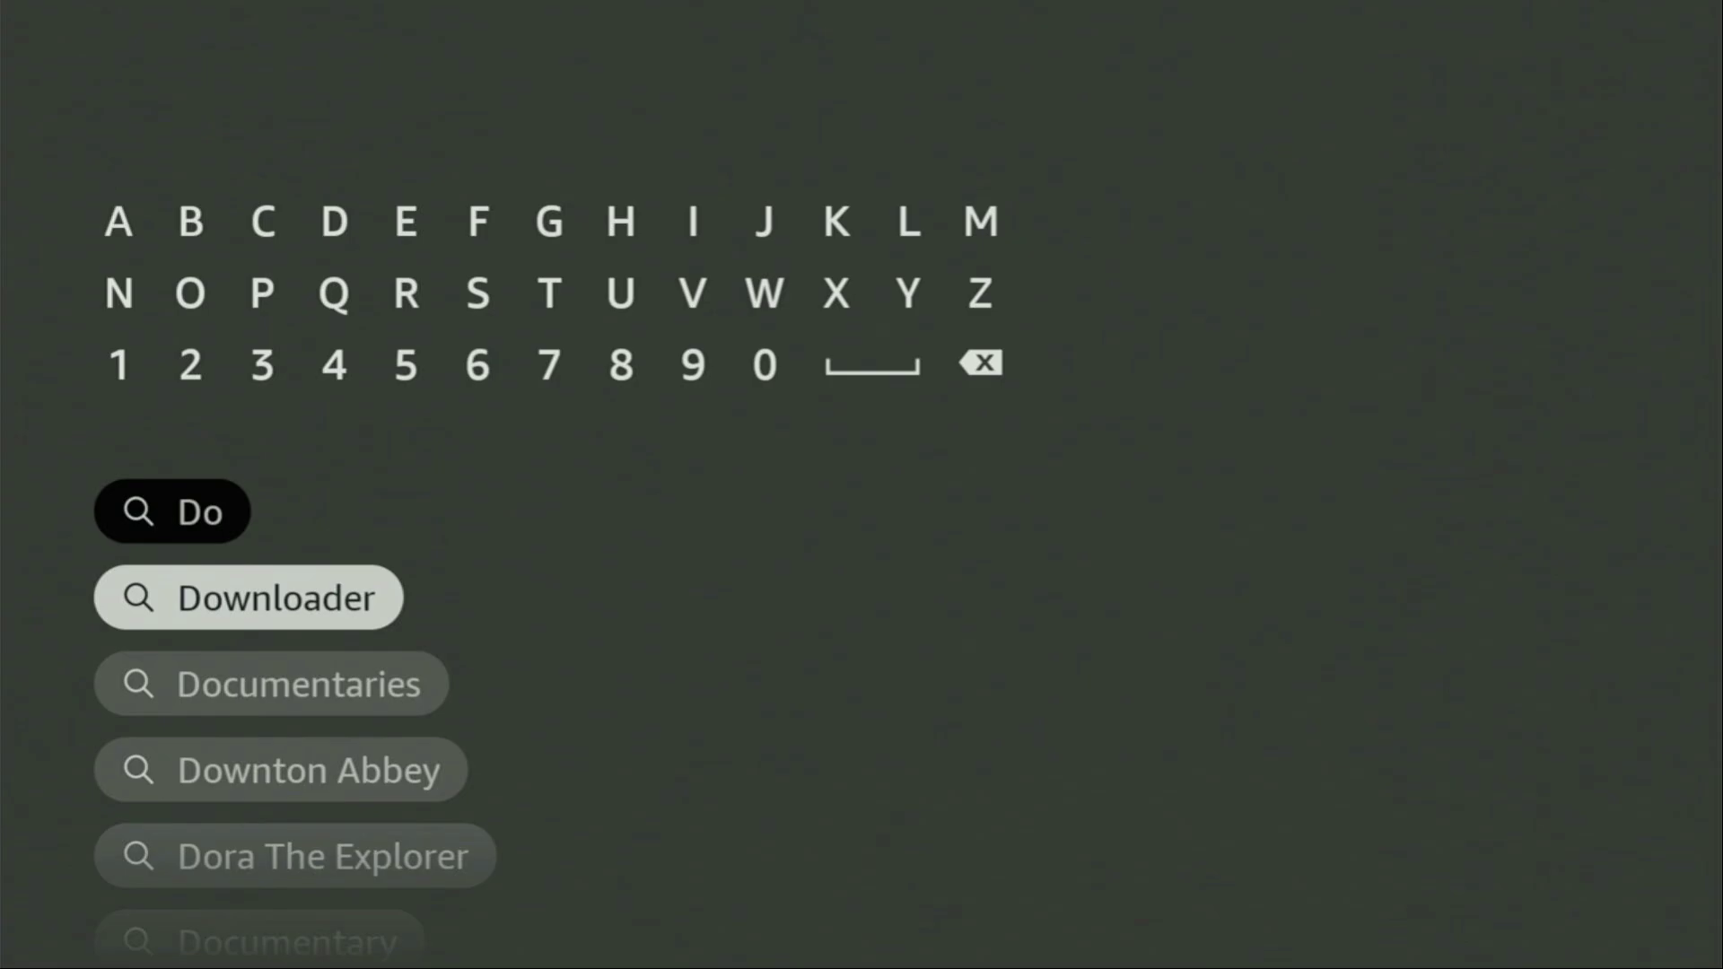
pyautogui.press('Return')
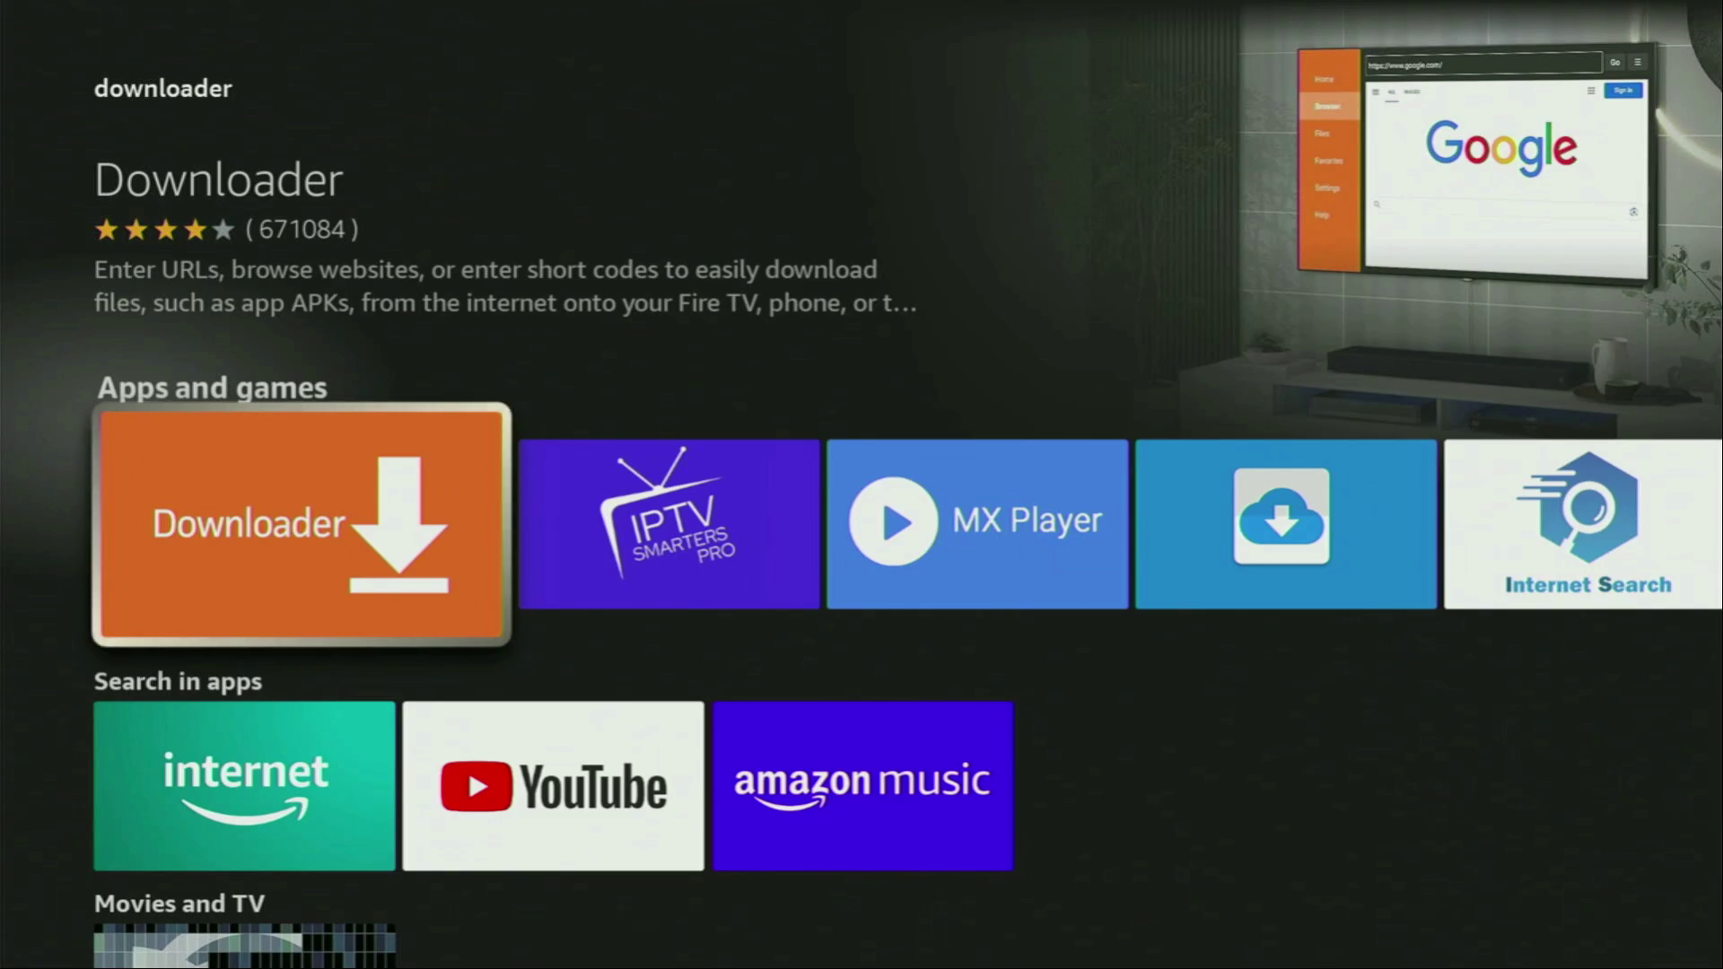
# From the Home screen, go to the Settings gear and open My Fire TV.
pyautogui.press('Home')
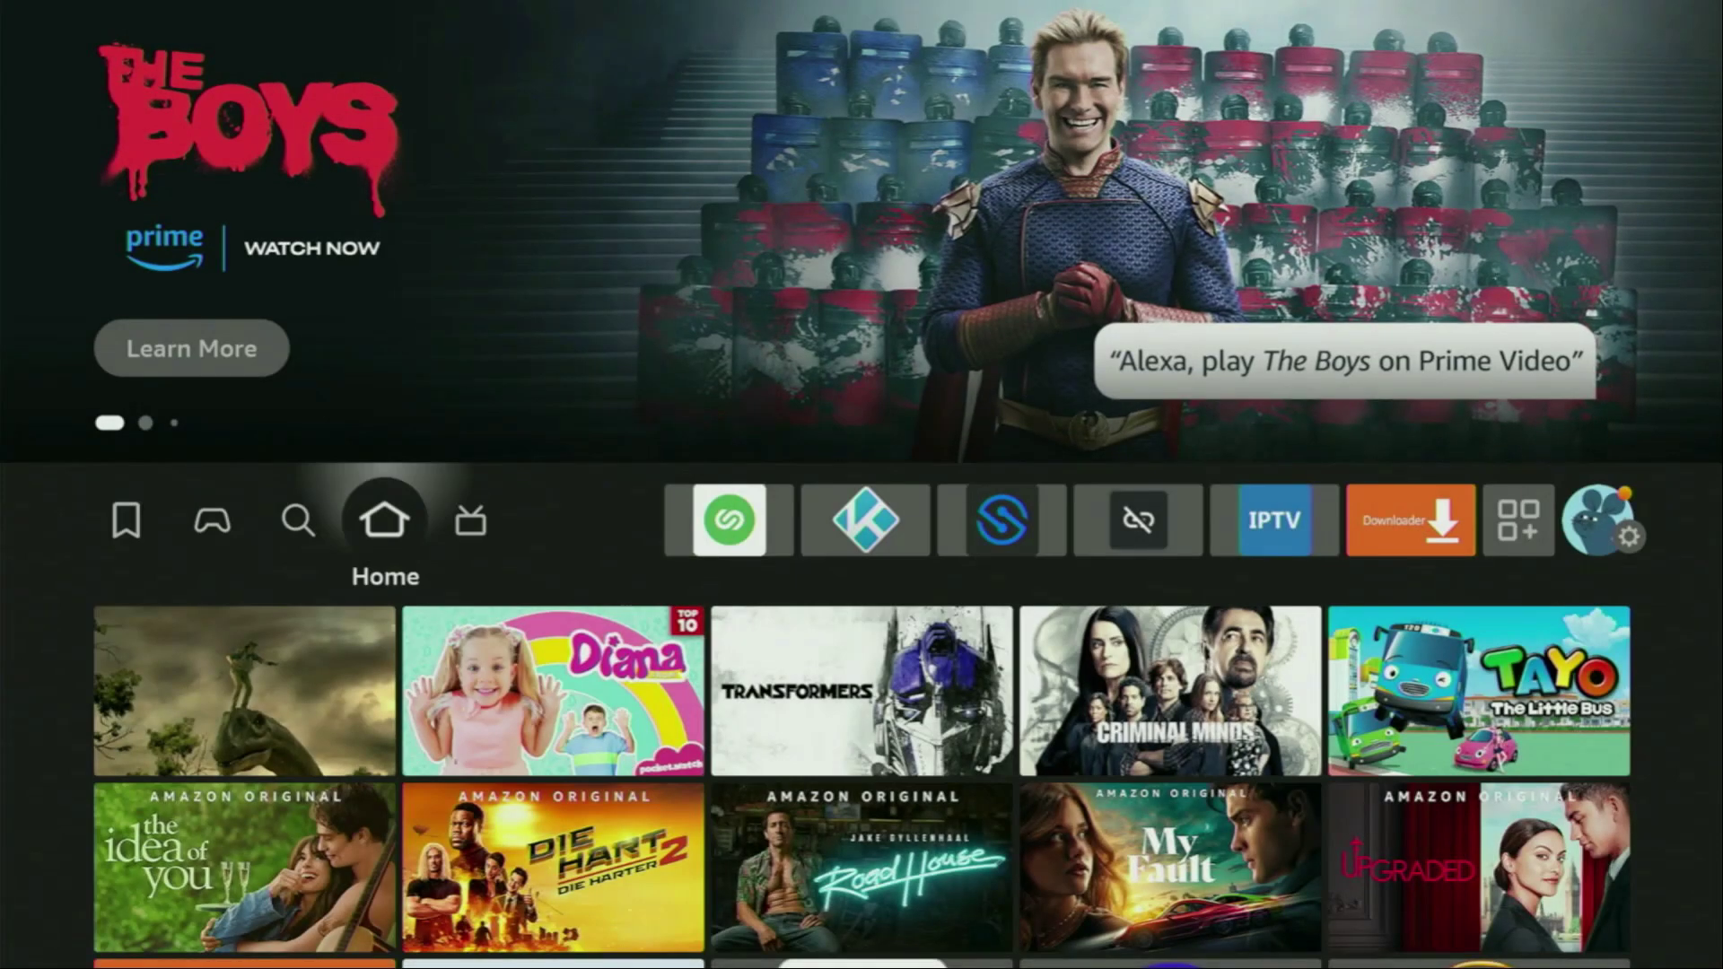
pyautogui.press('Right')
pyautogui.press('Right')
pyautogui.press('Right')
pyautogui.press('Right')
pyautogui.press('Right')
pyautogui.press('Right')
pyautogui.press('Right')
pyautogui.press('Right')
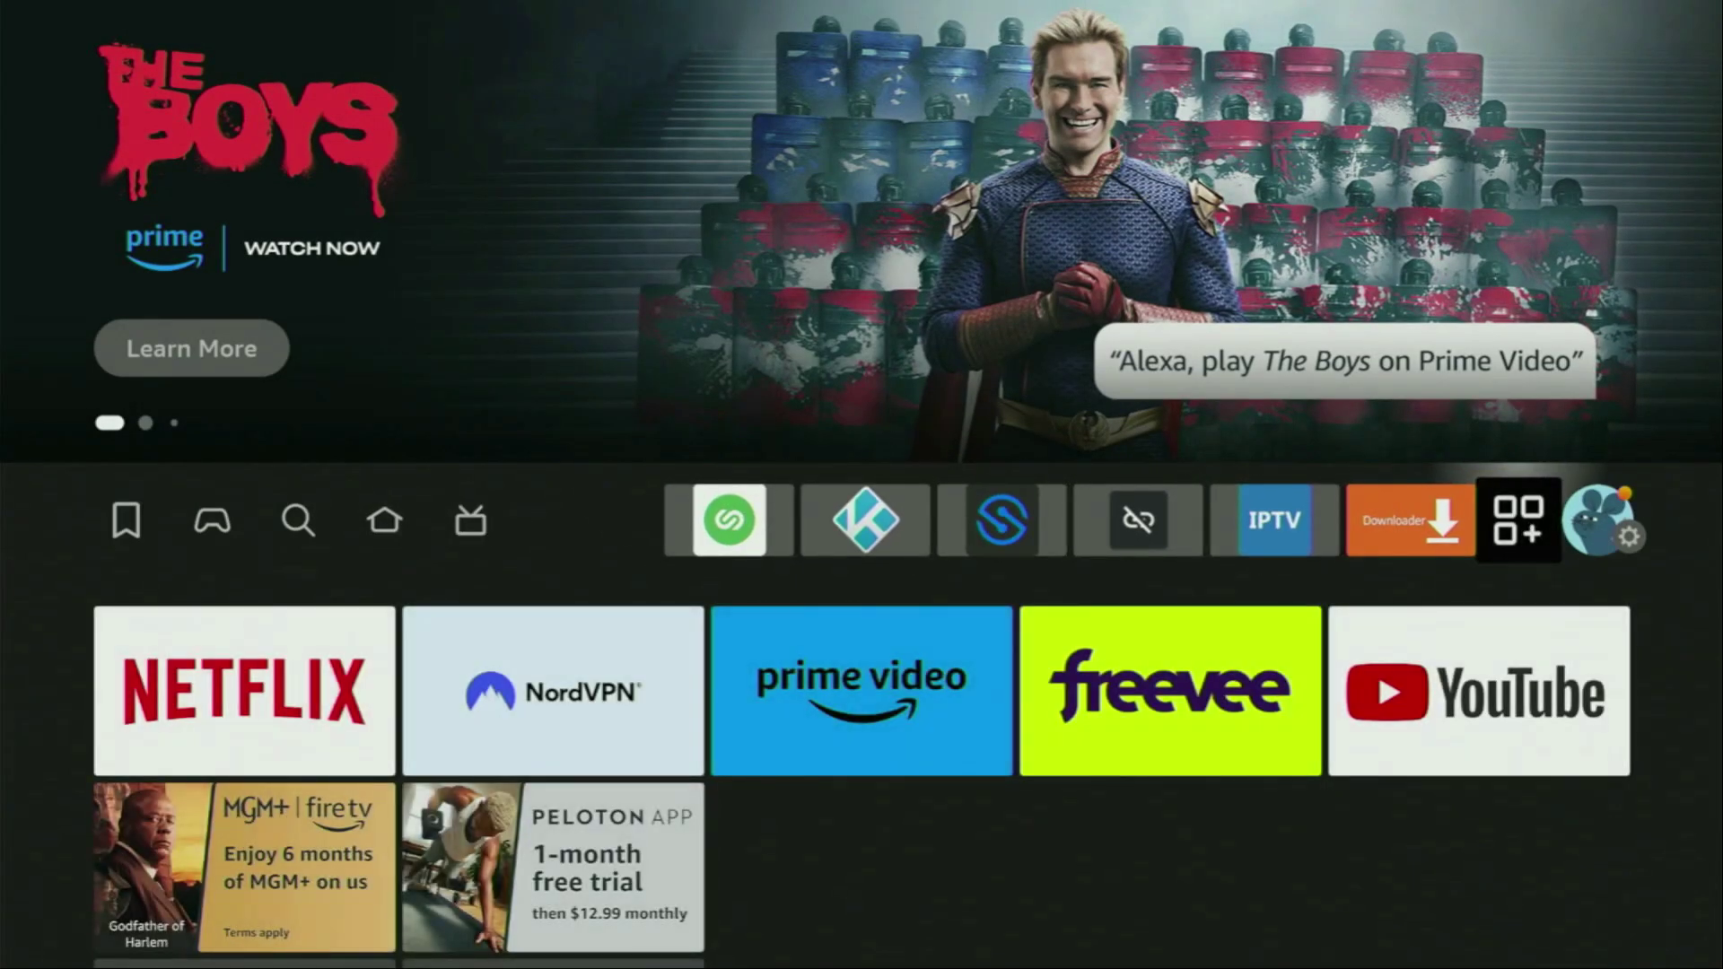
pyautogui.press('Right')
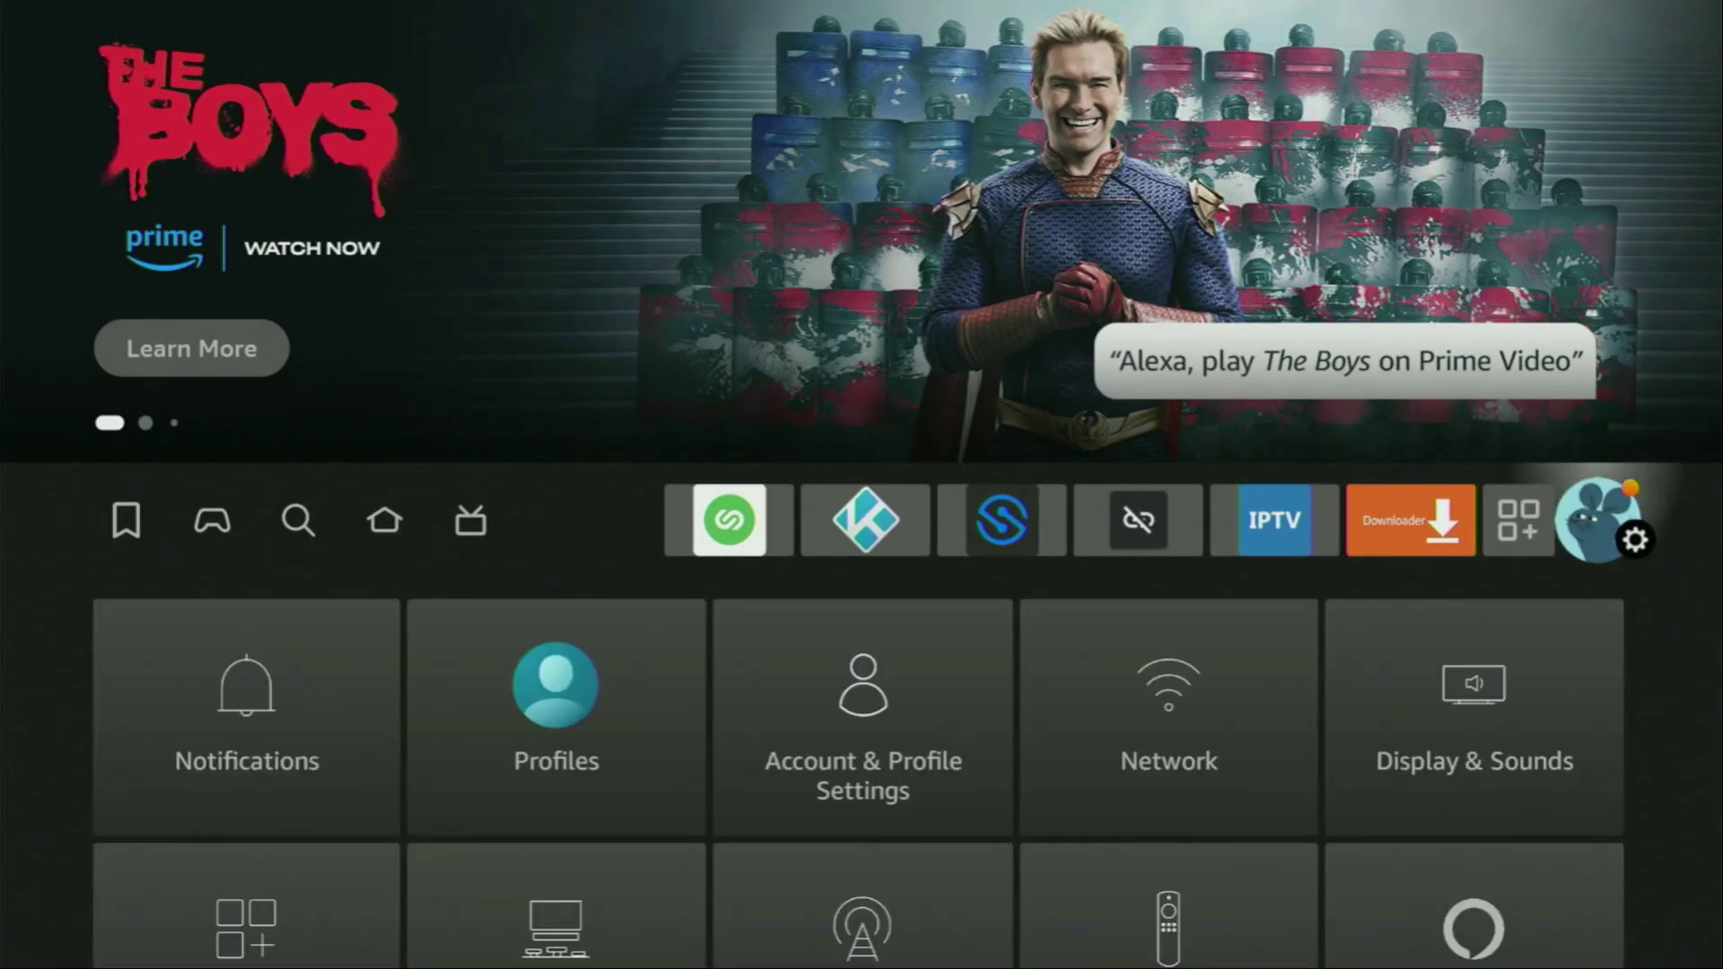
pyautogui.press('Down')
pyautogui.press('Down')
pyautogui.press('Down')
pyautogui.press('Right')
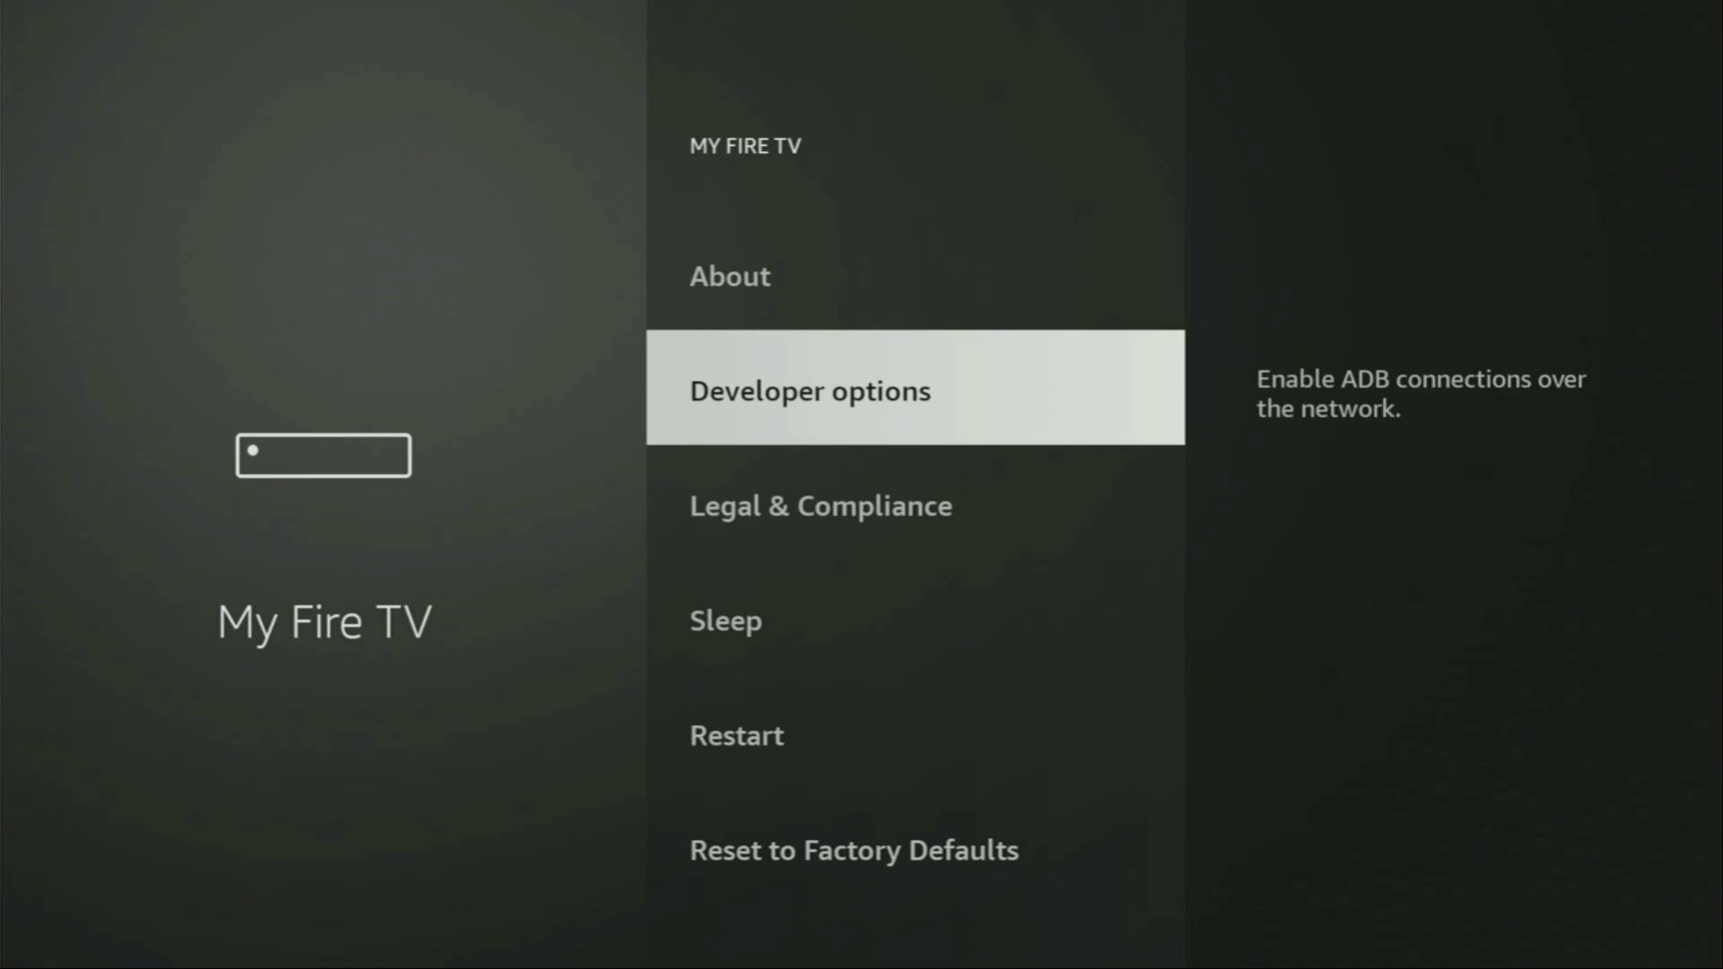
# Open About and select Fire TV Stick 4K Max until it reports you're already a developer.
pyautogui.press('Up')
pyautogui.press('Return')
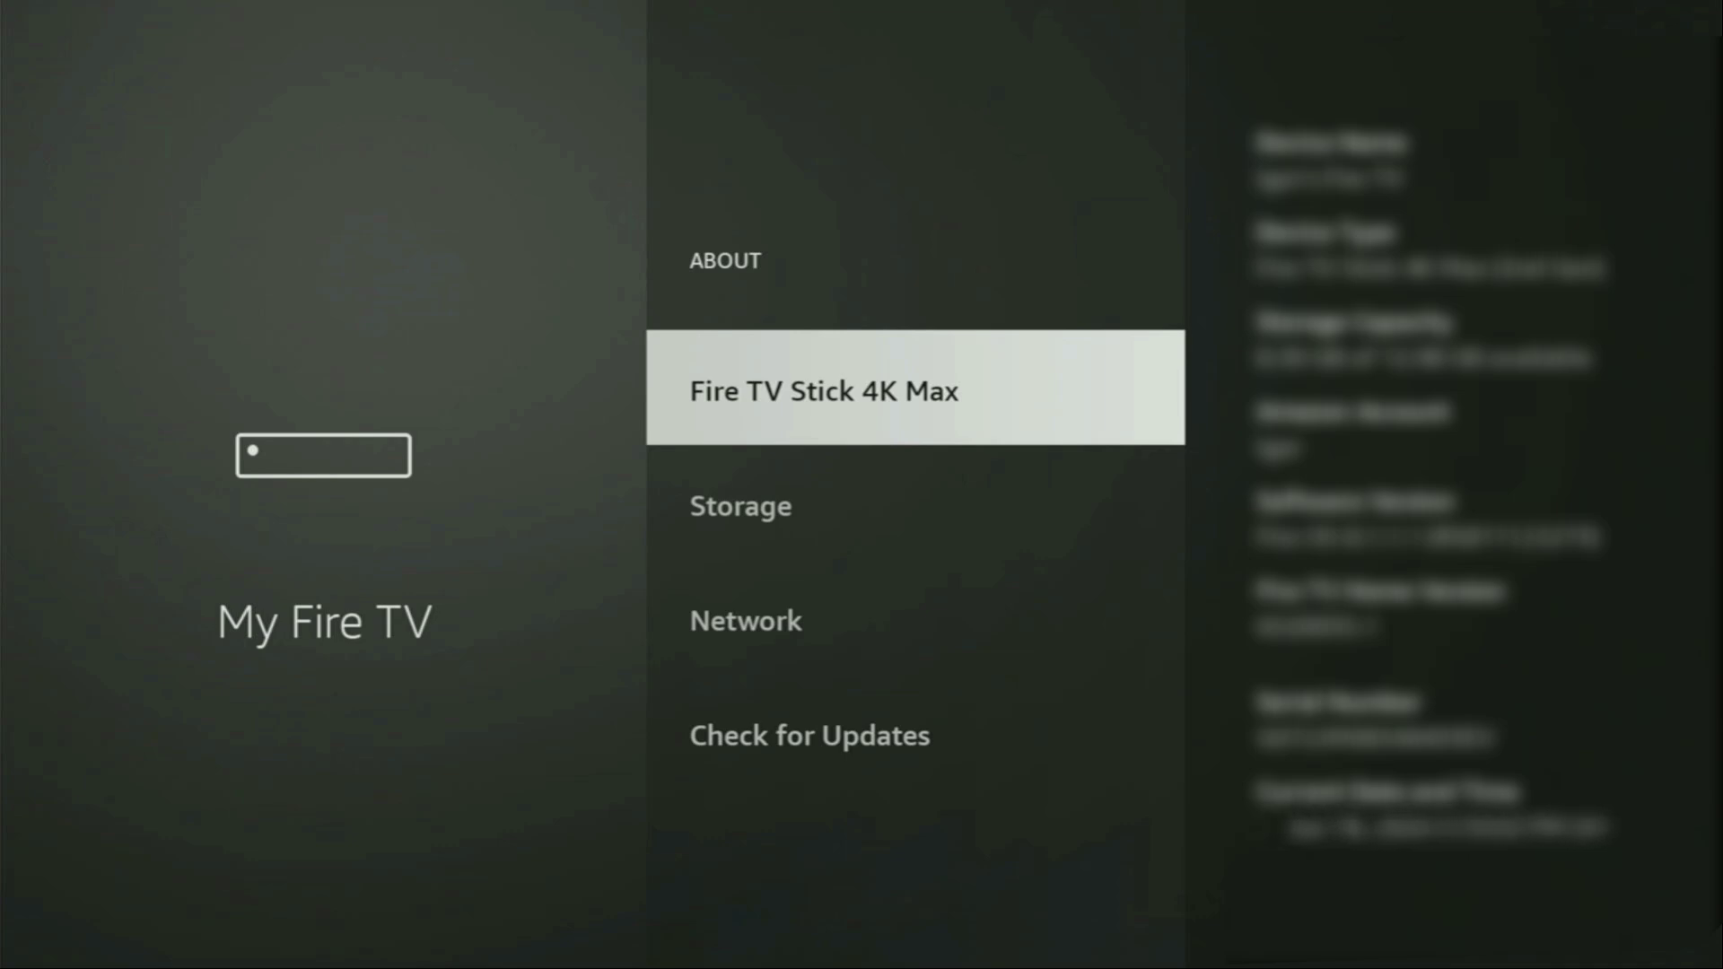
pyautogui.press('Return')
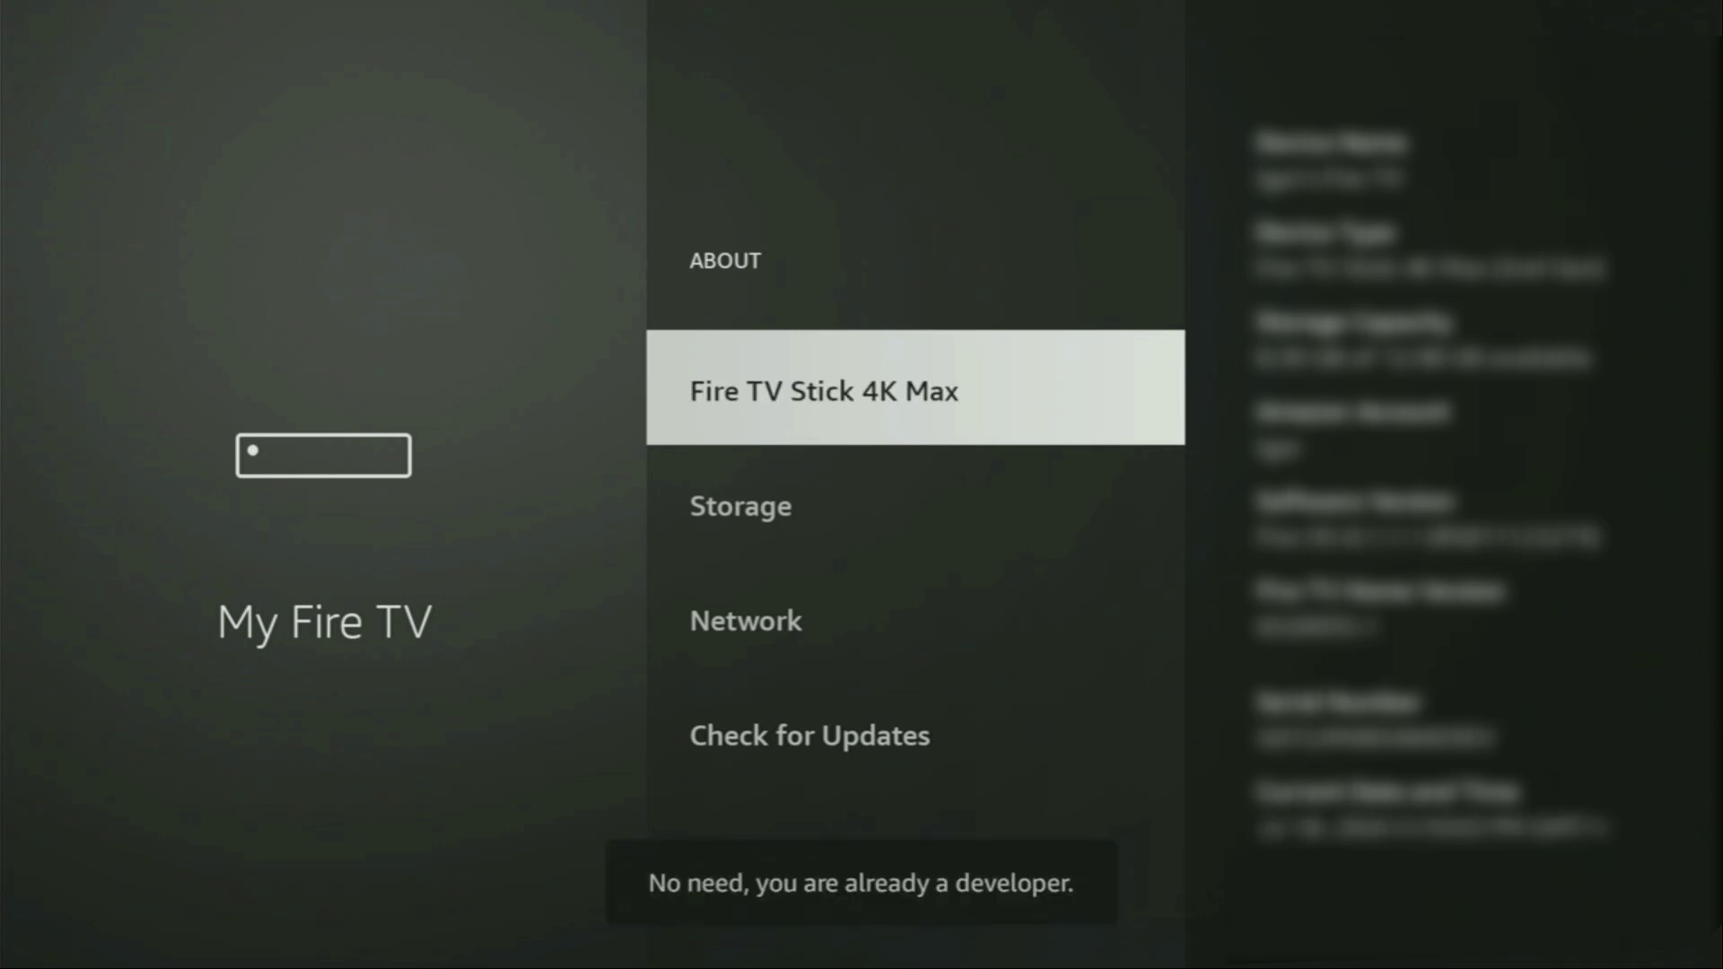
pyautogui.press('Return')
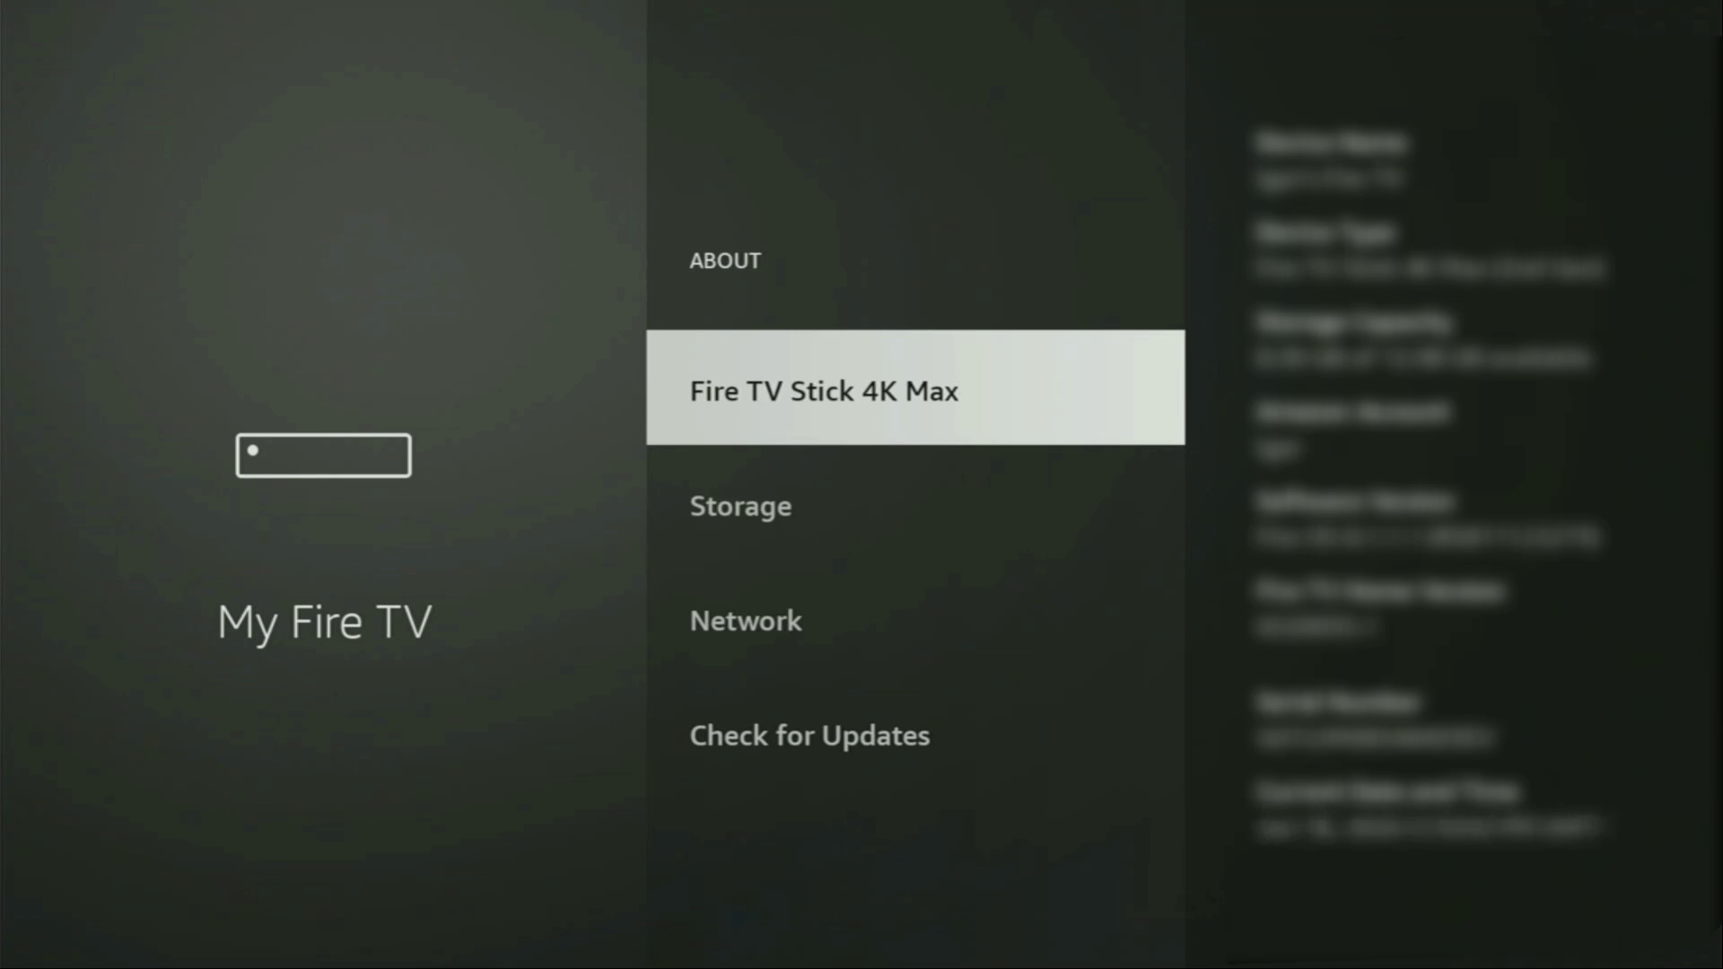
# Open Developer options and confirm ADB debugging is ON.
pyautogui.press('Escape')
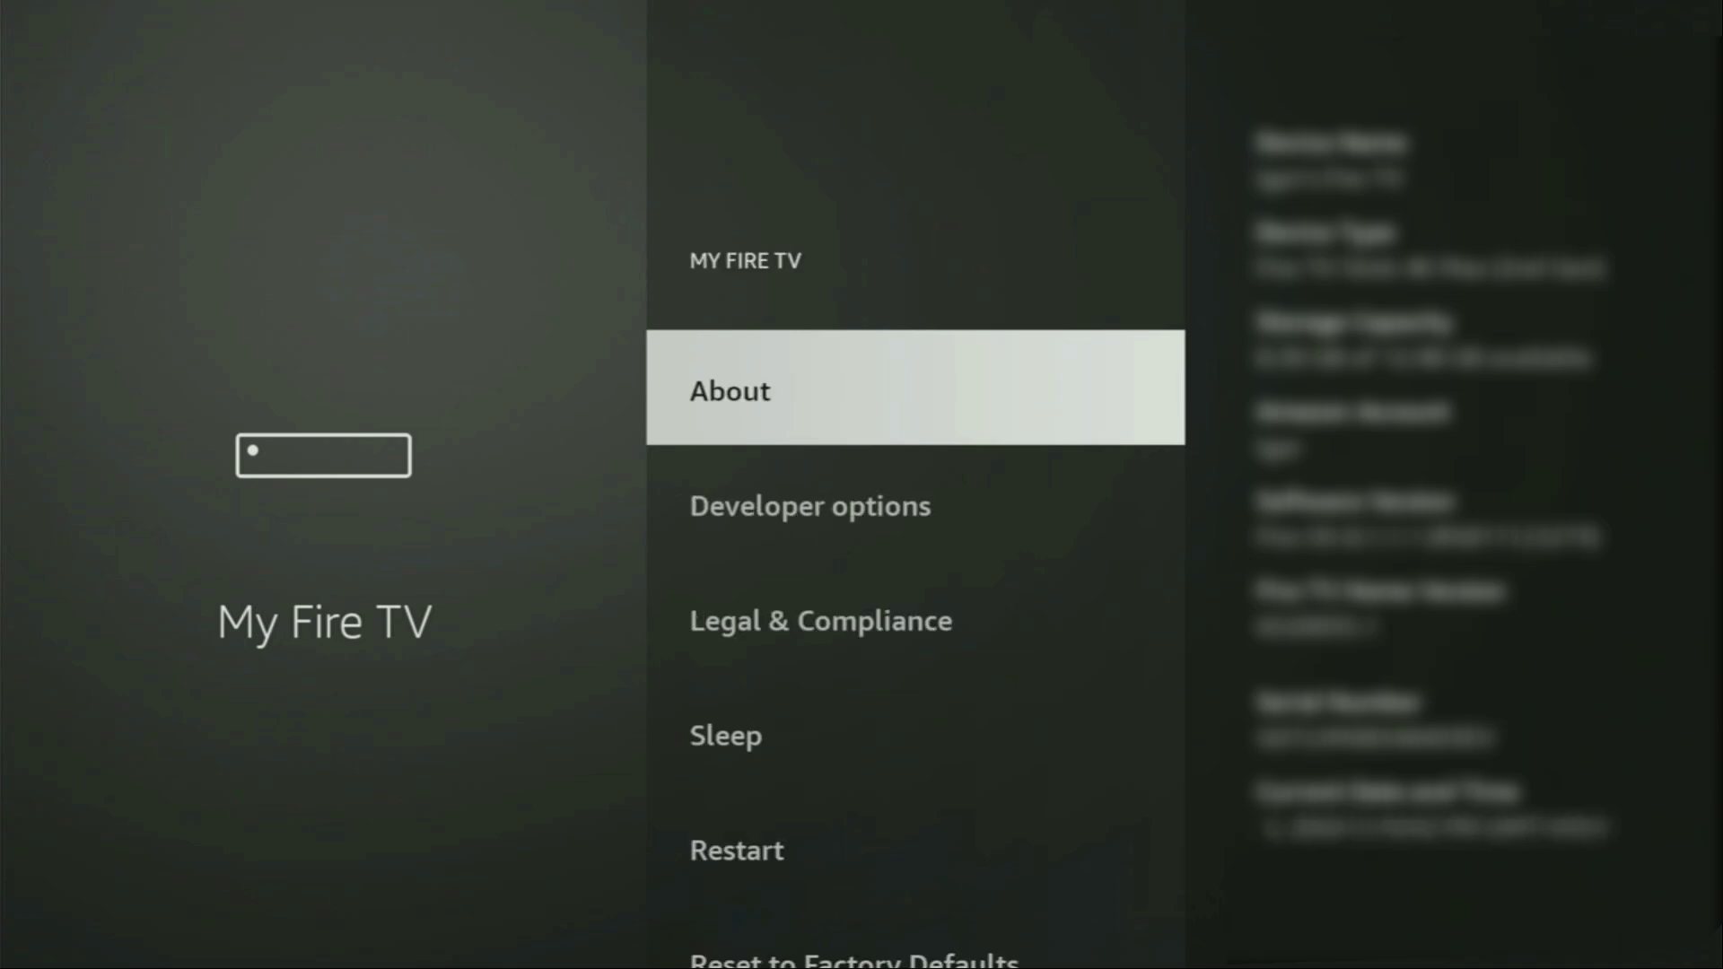
pyautogui.press('Down')
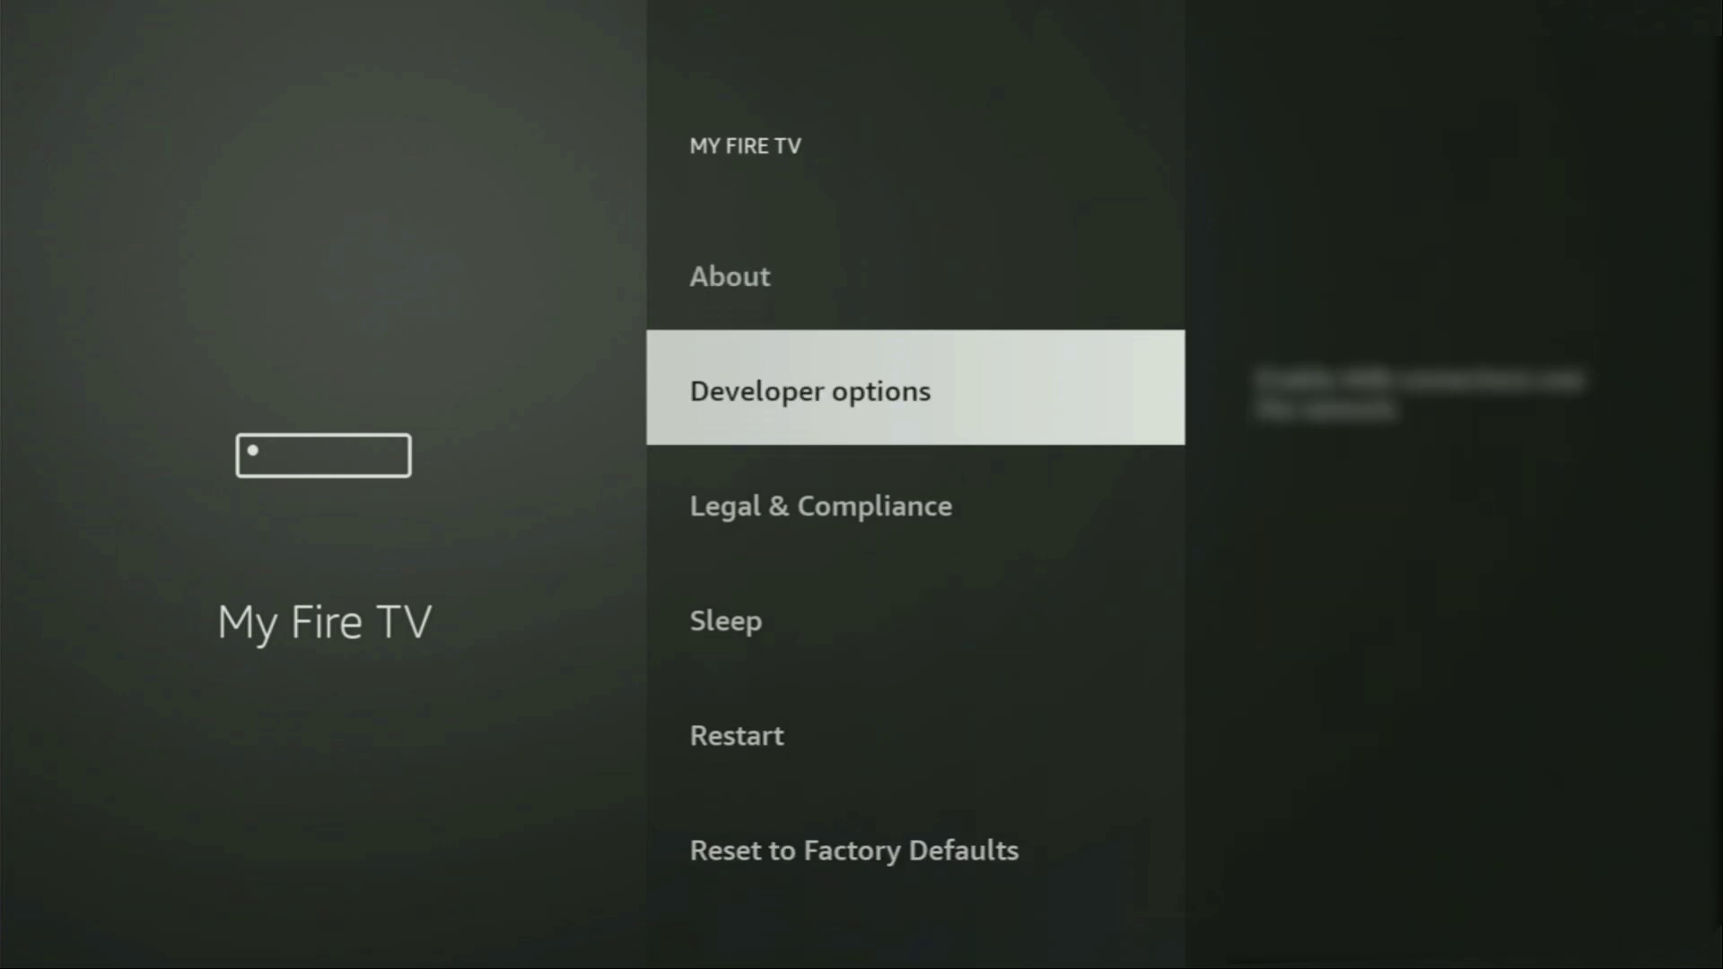
pyautogui.press('Return')
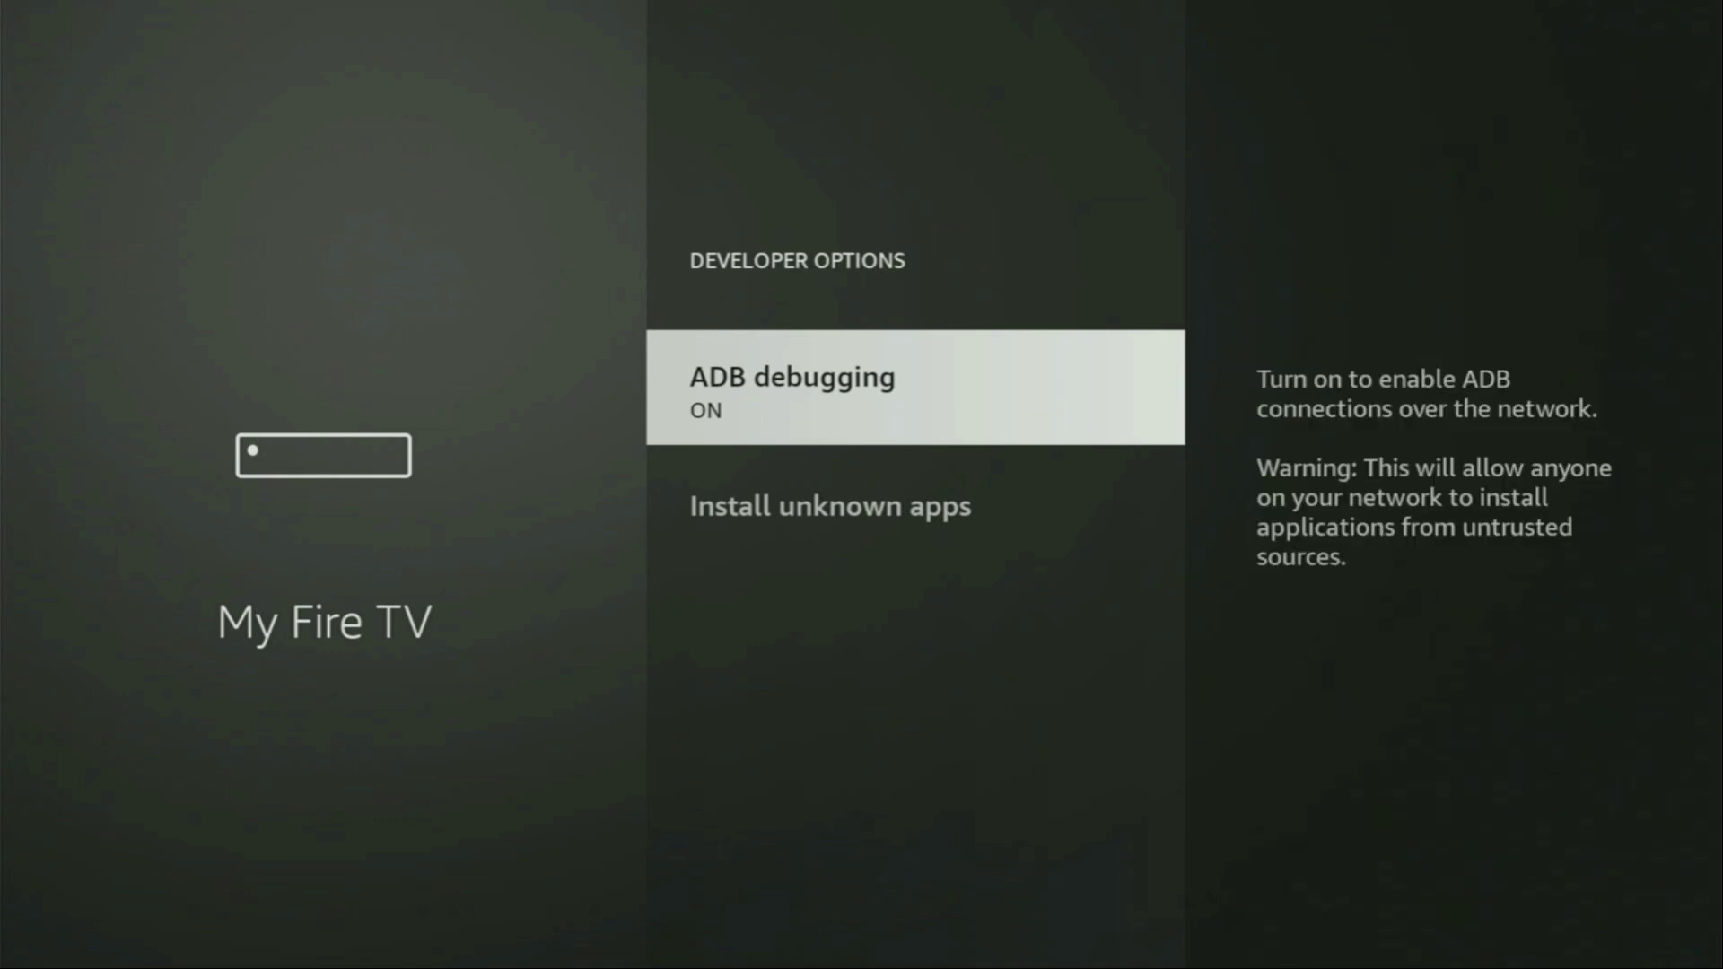
pyautogui.press('Return')
# Open Install unknown apps and confirm Downloader's permission is ON.
pyautogui.press('Down')
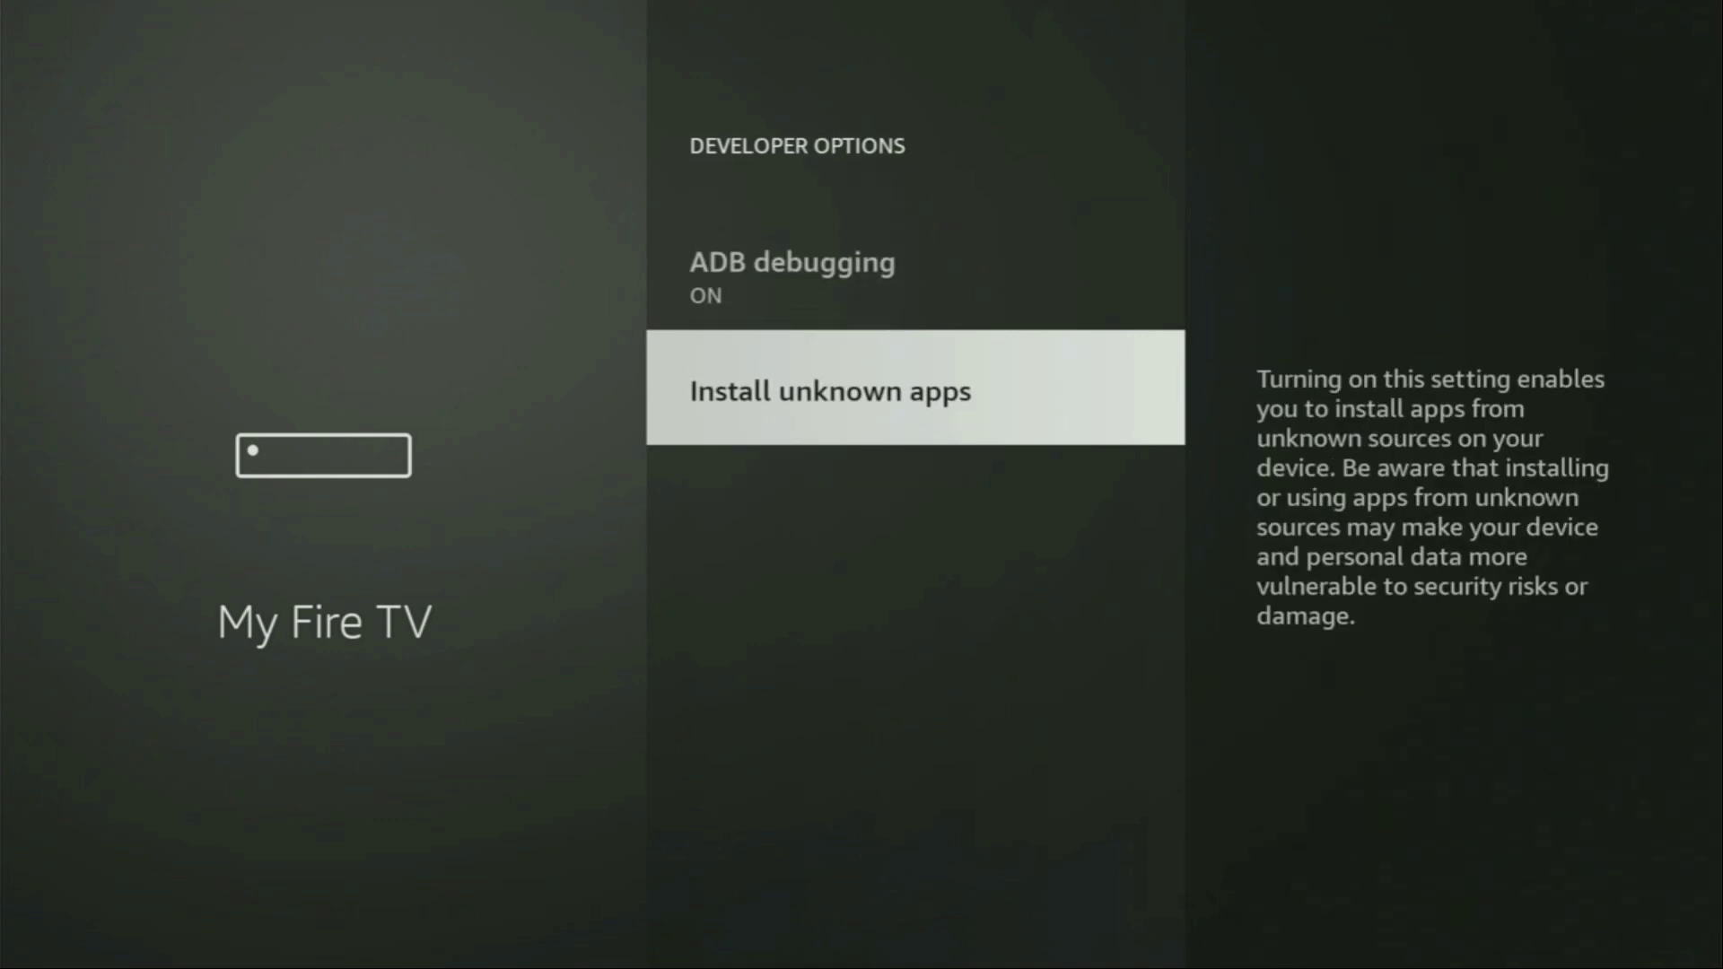
pyautogui.press('Return')
pyautogui.press('Down')
pyautogui.press('Down')
pyautogui.press('Down')
pyautogui.press('Down')
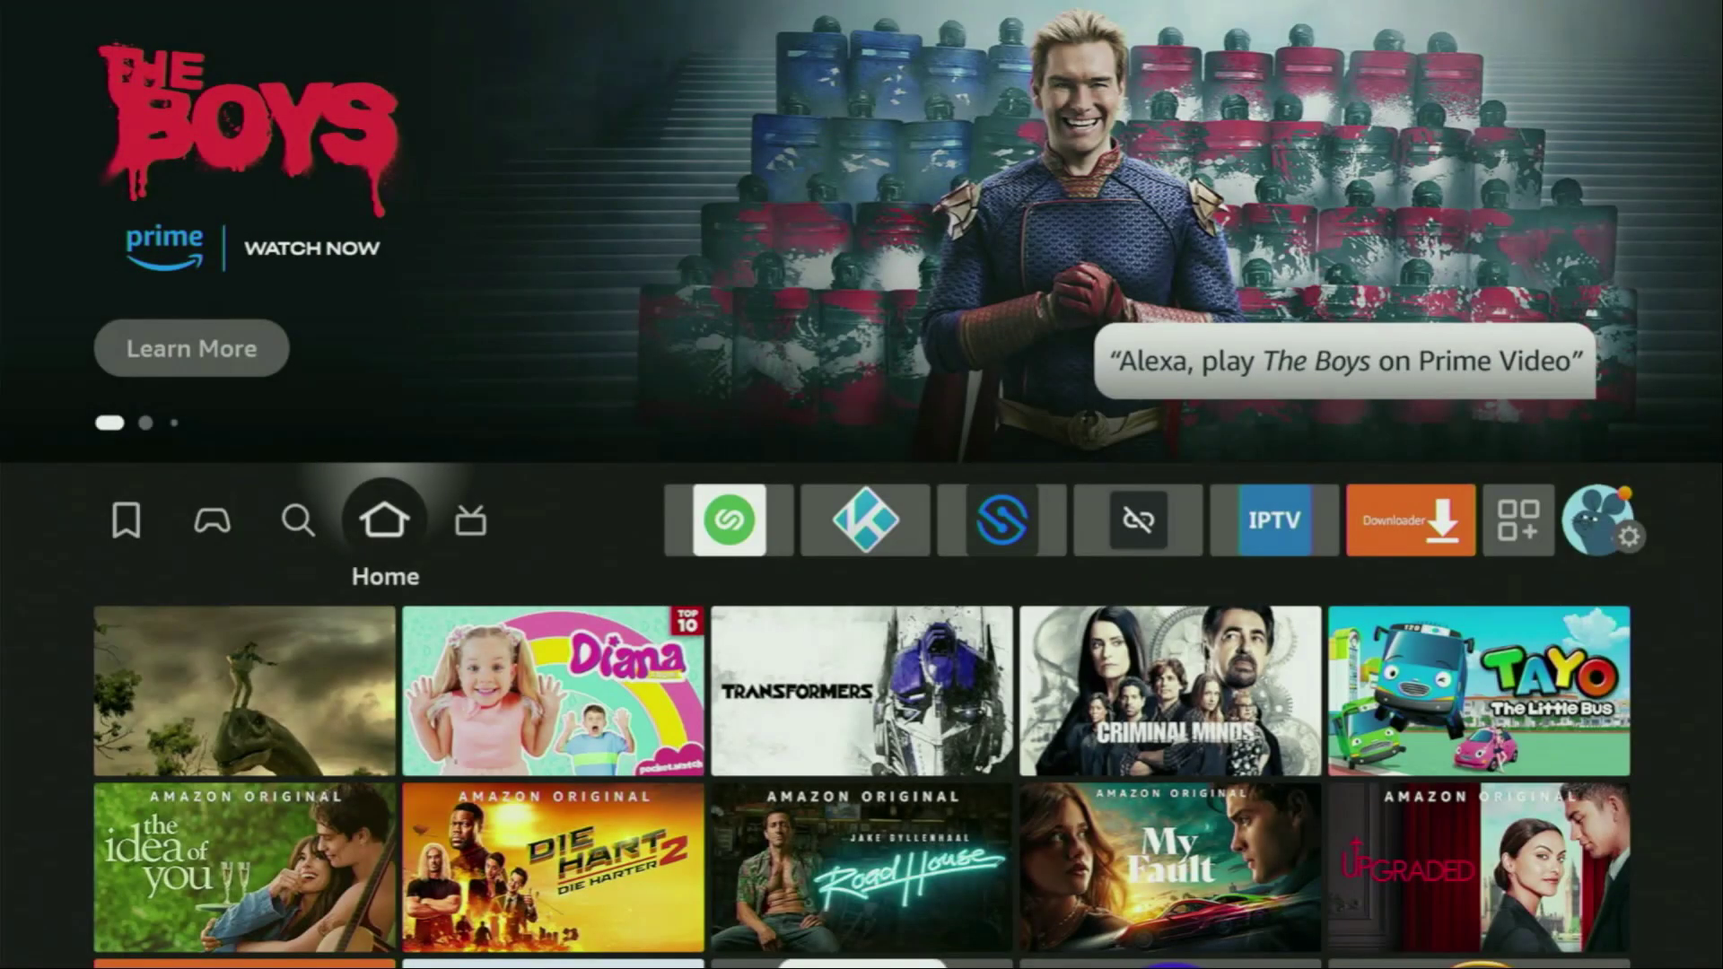
# Open Your Apps & Channels and move to the NordVPN tile.
pyautogui.press('Right')
pyautogui.press('Right')
pyautogui.press('Right')
pyautogui.press('Right')
pyautogui.press('Right')
pyautogui.press('Right')
pyautogui.press('Right')
pyautogui.press('Right')
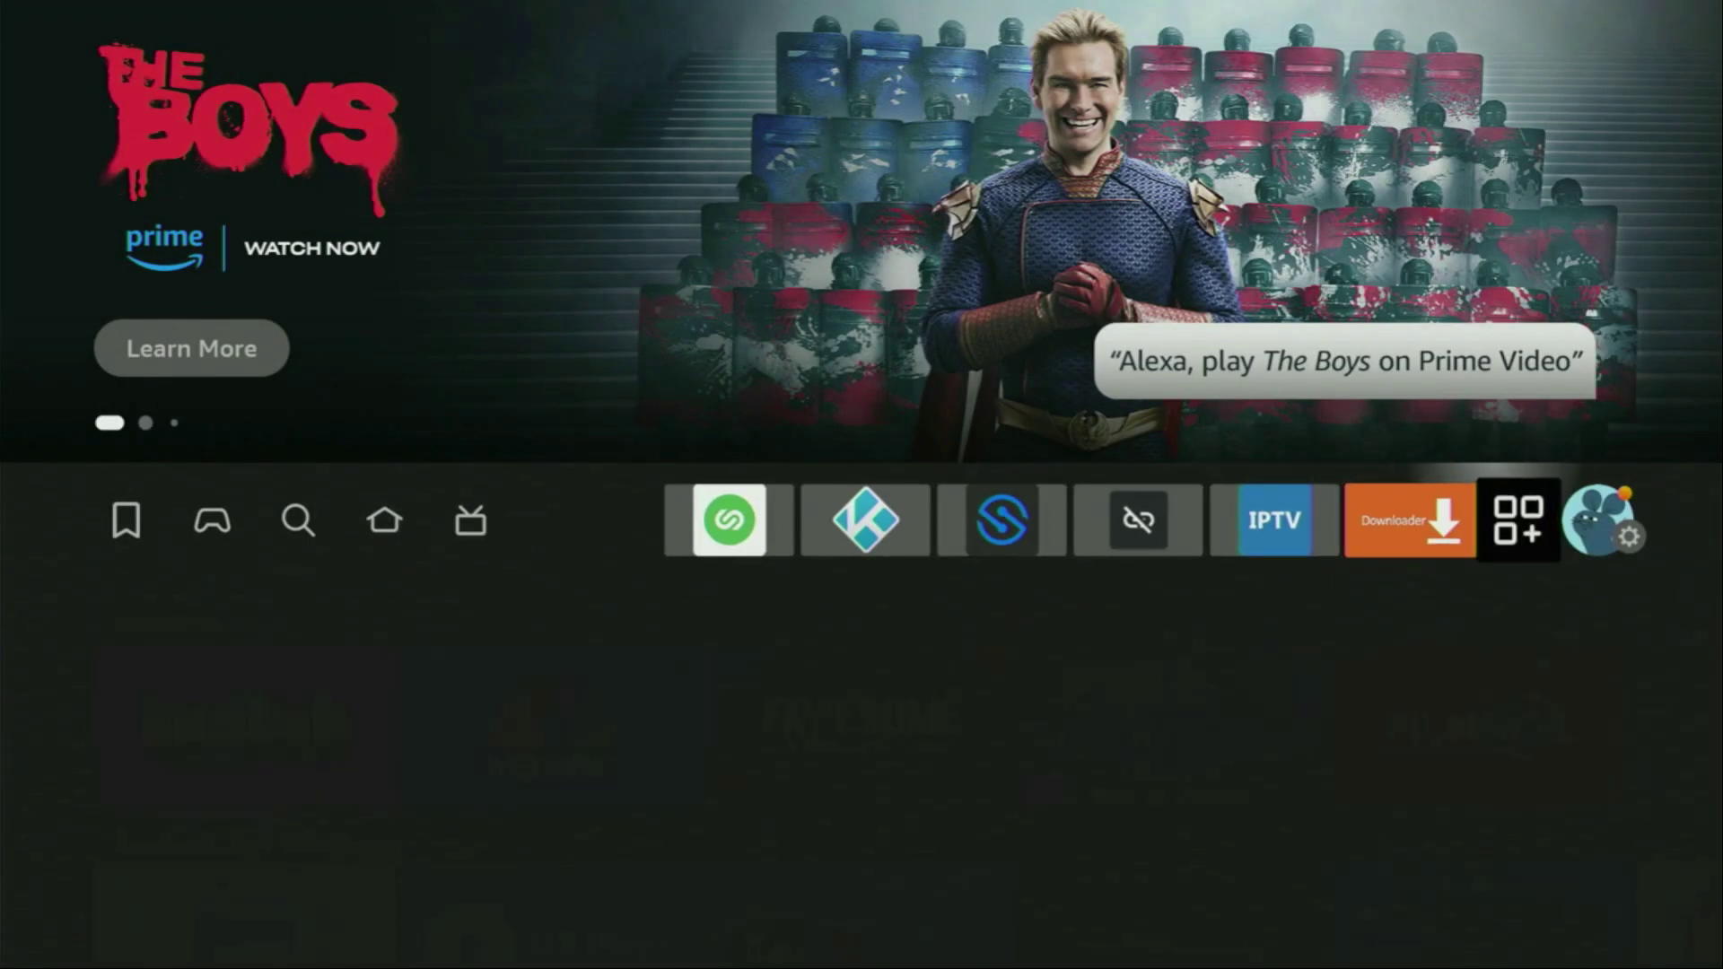
pyautogui.press('Return')
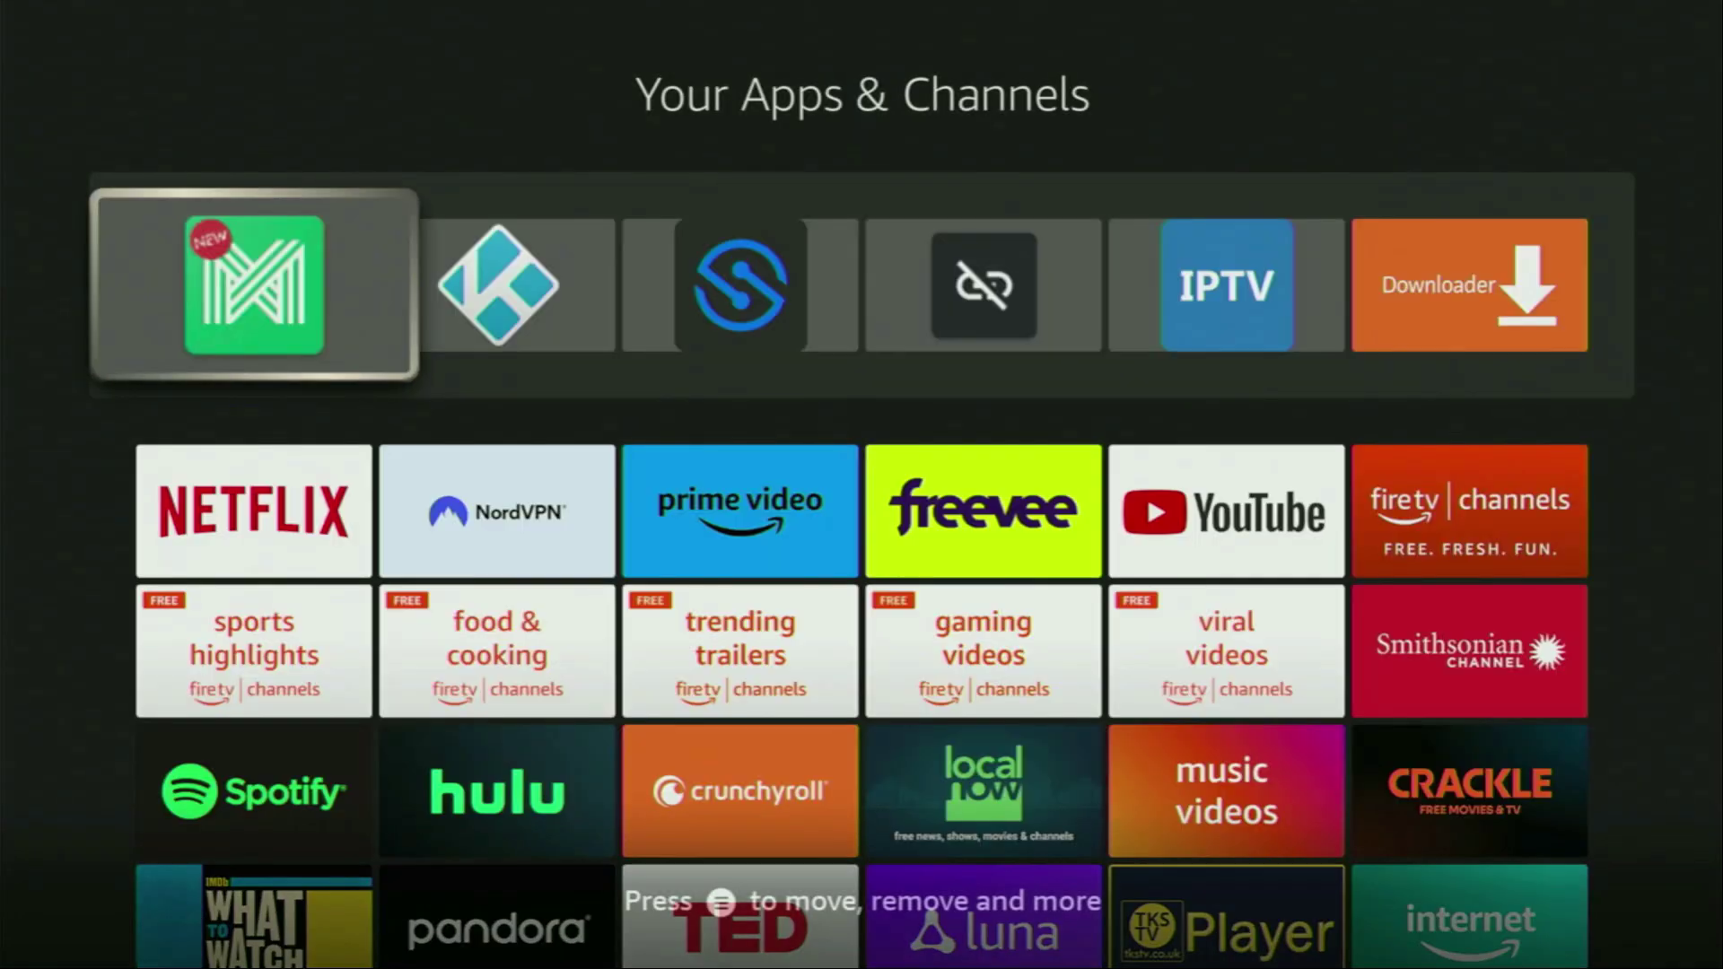
pyautogui.press('Right')
pyautogui.press('Right')
pyautogui.press('Right')
pyautogui.press('Right')
pyautogui.press('Right')
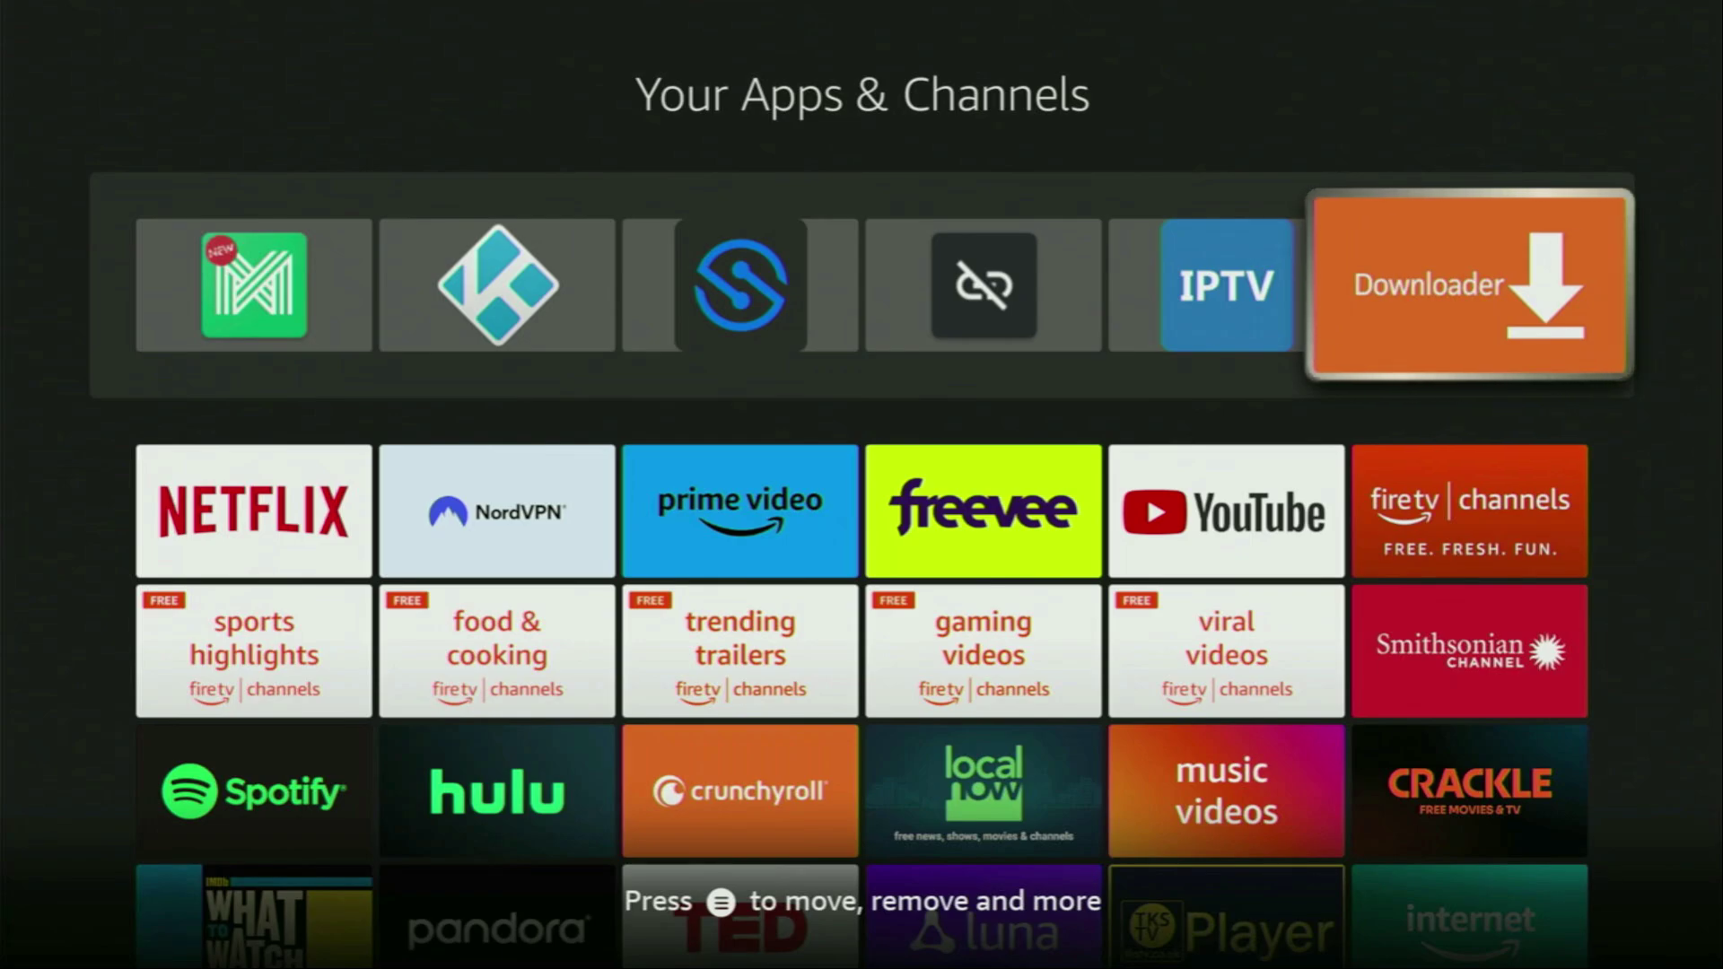
pyautogui.press('Down')
pyautogui.press('Left')
pyautogui.press('Left')
pyautogui.press('Left')
pyautogui.press('Left')
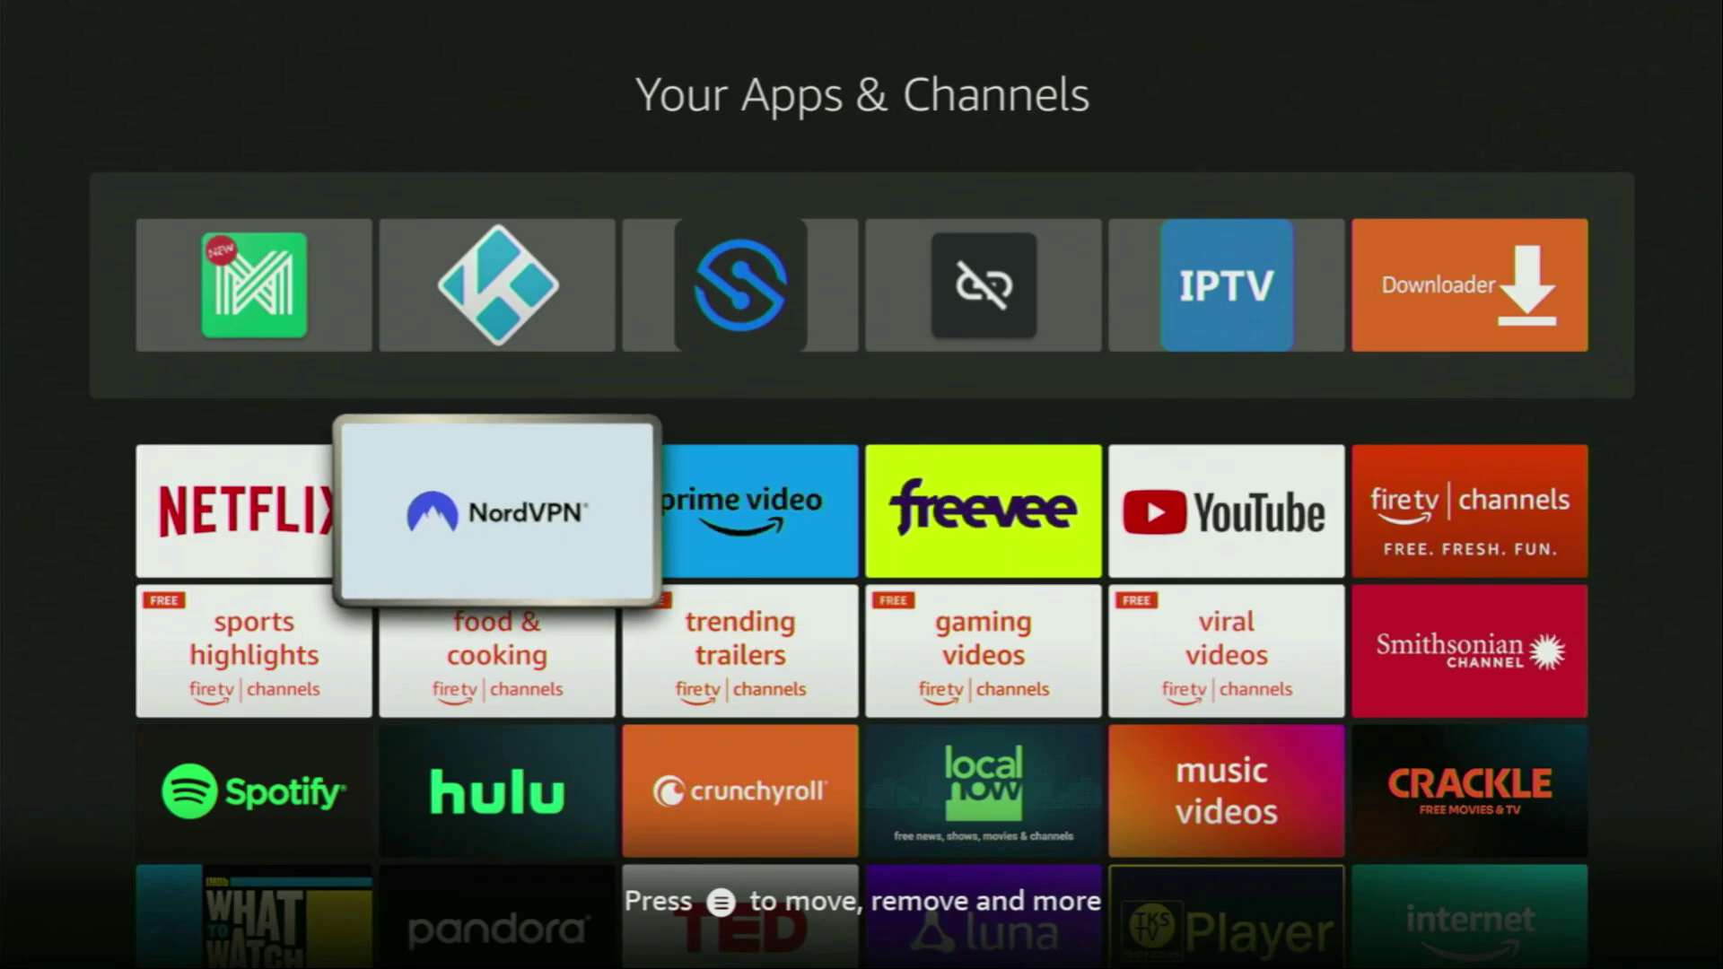
# Launch NordVPN and open the Countries list from the side menu.
pyautogui.press('Return')
pyautogui.press('Left')
pyautogui.press('Down')
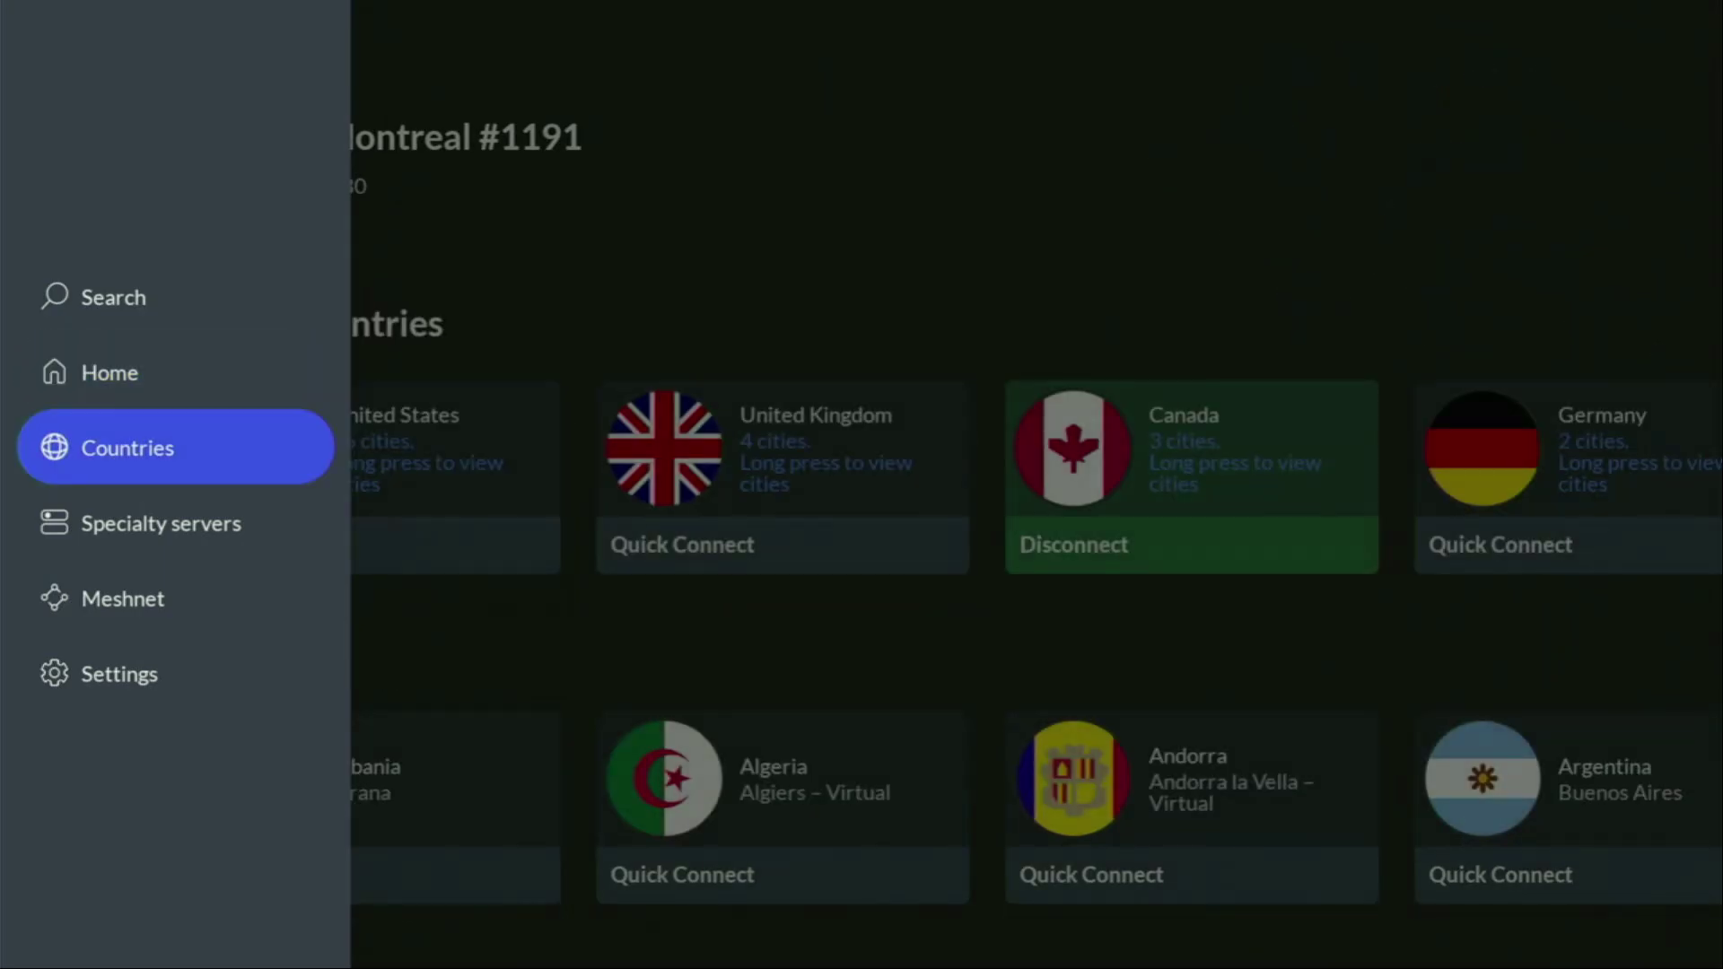
pyautogui.press('Right')
pyautogui.press('Right')
pyautogui.press('Right')
pyautogui.press('Right')
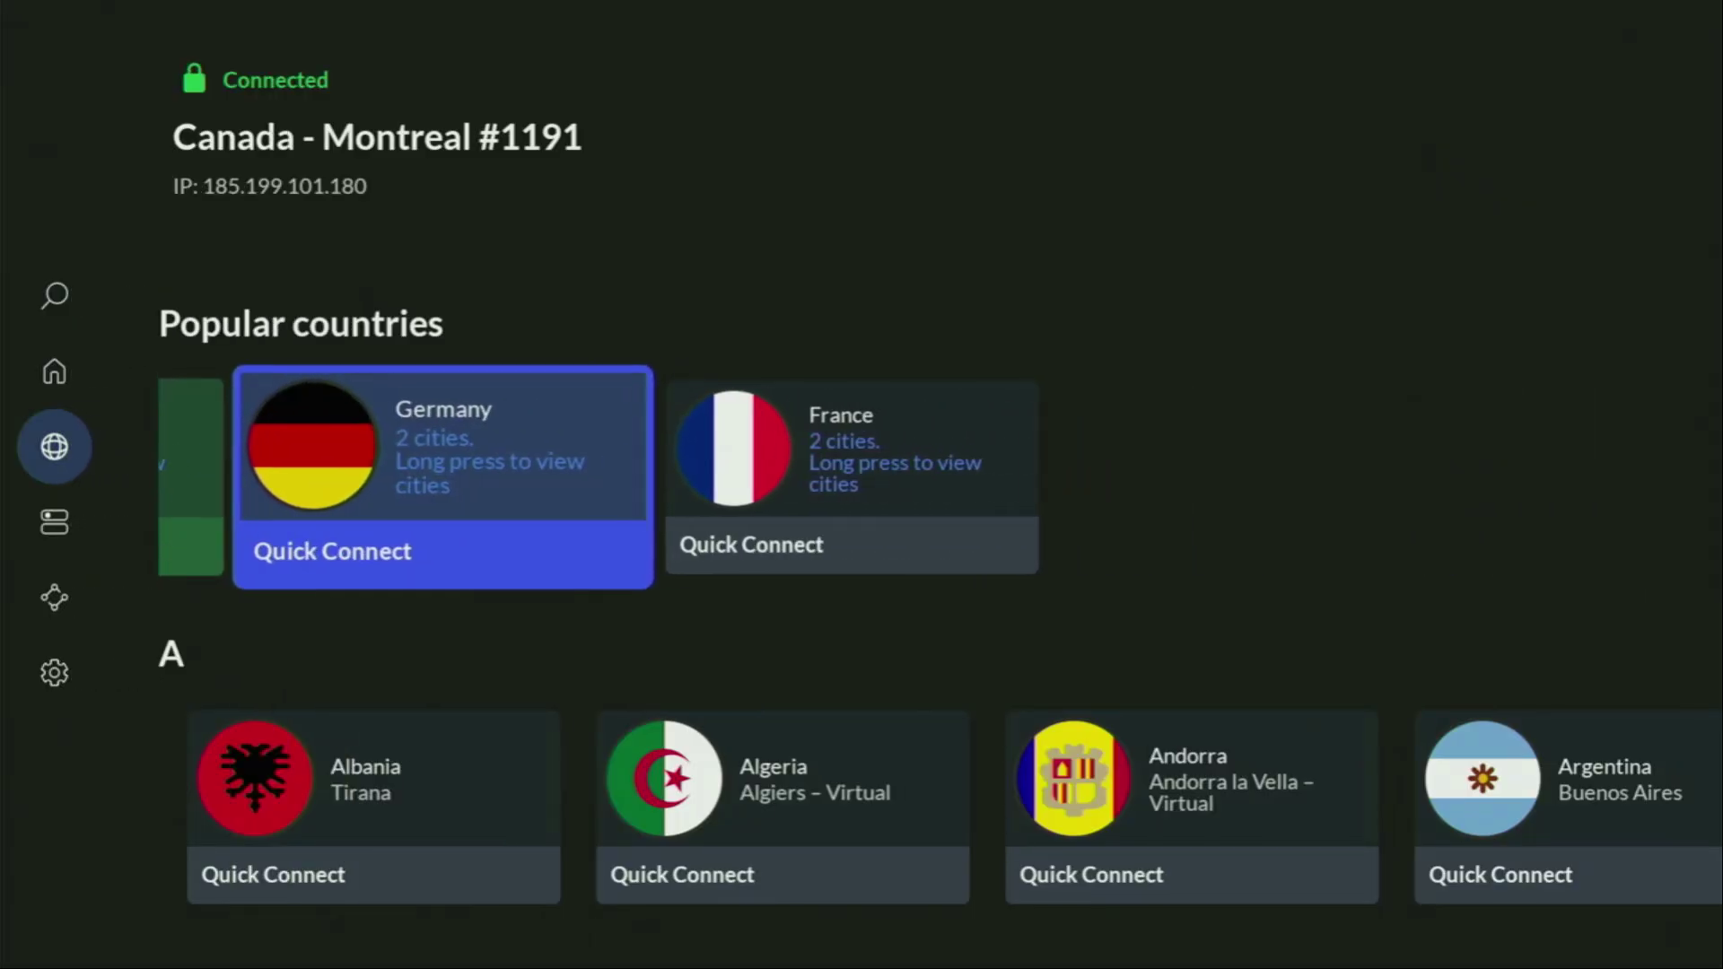
# Browse the A to C countries and view Canada's available server cities.
pyautogui.press('Down')
pyautogui.press('Right')
pyautogui.press('Right')
pyautogui.press('Right')
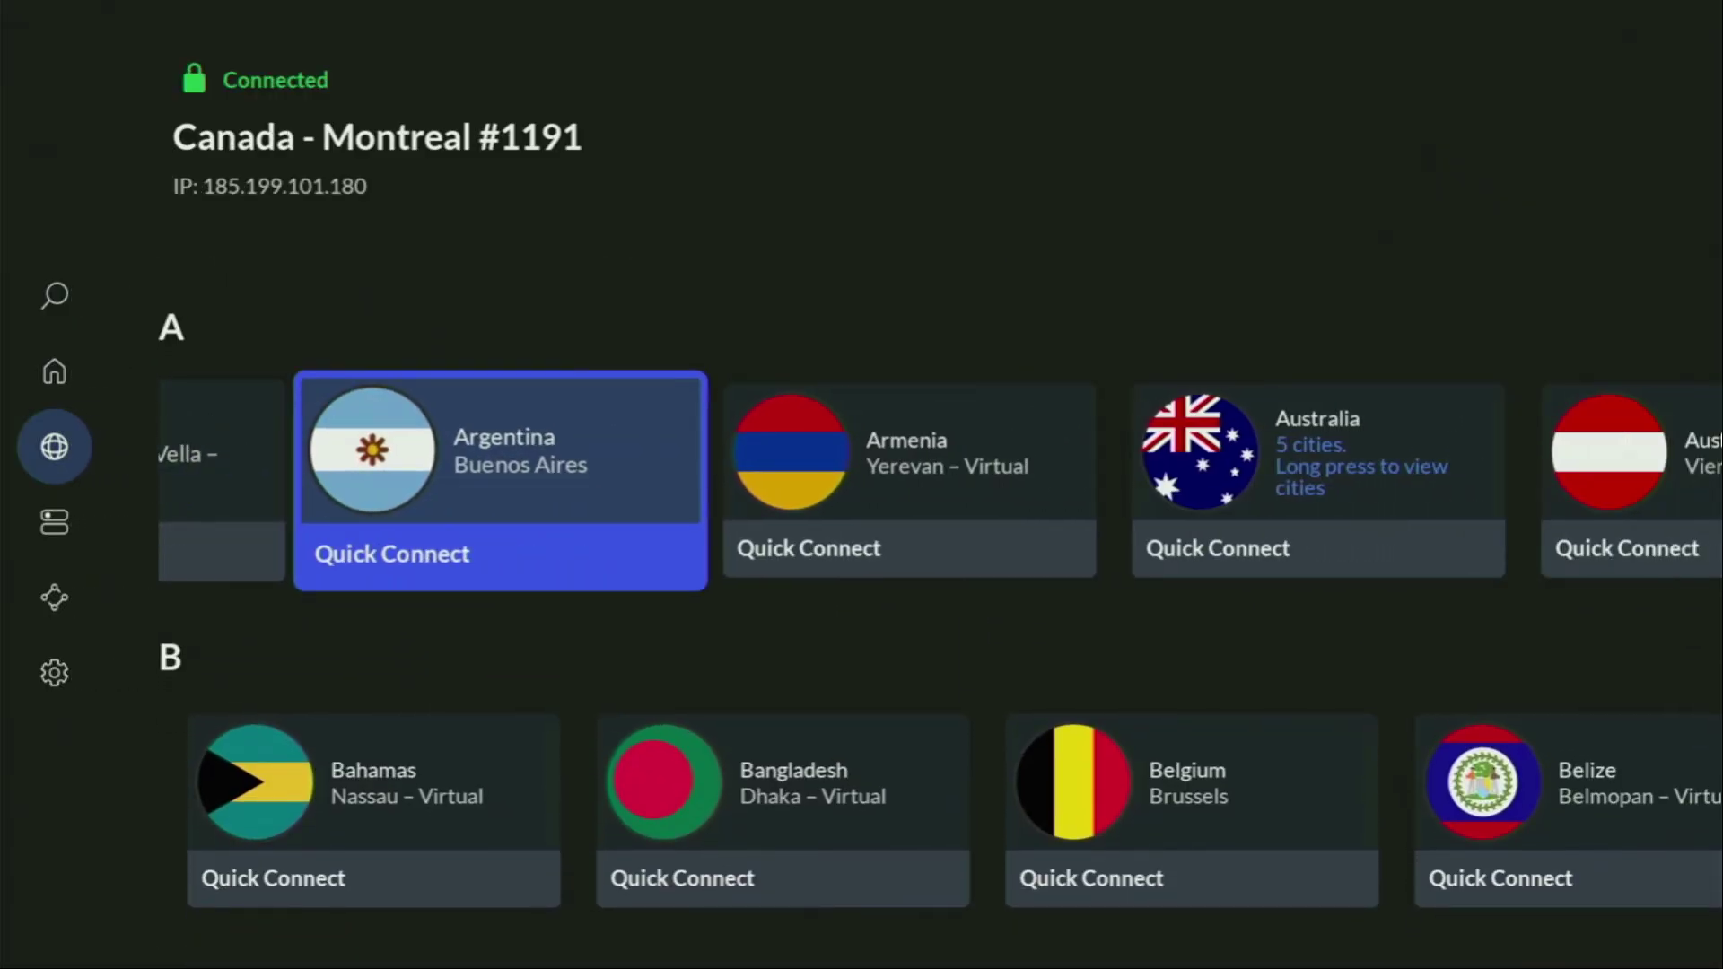
pyautogui.press('Right')
pyautogui.press('Right')
pyautogui.press('Right')
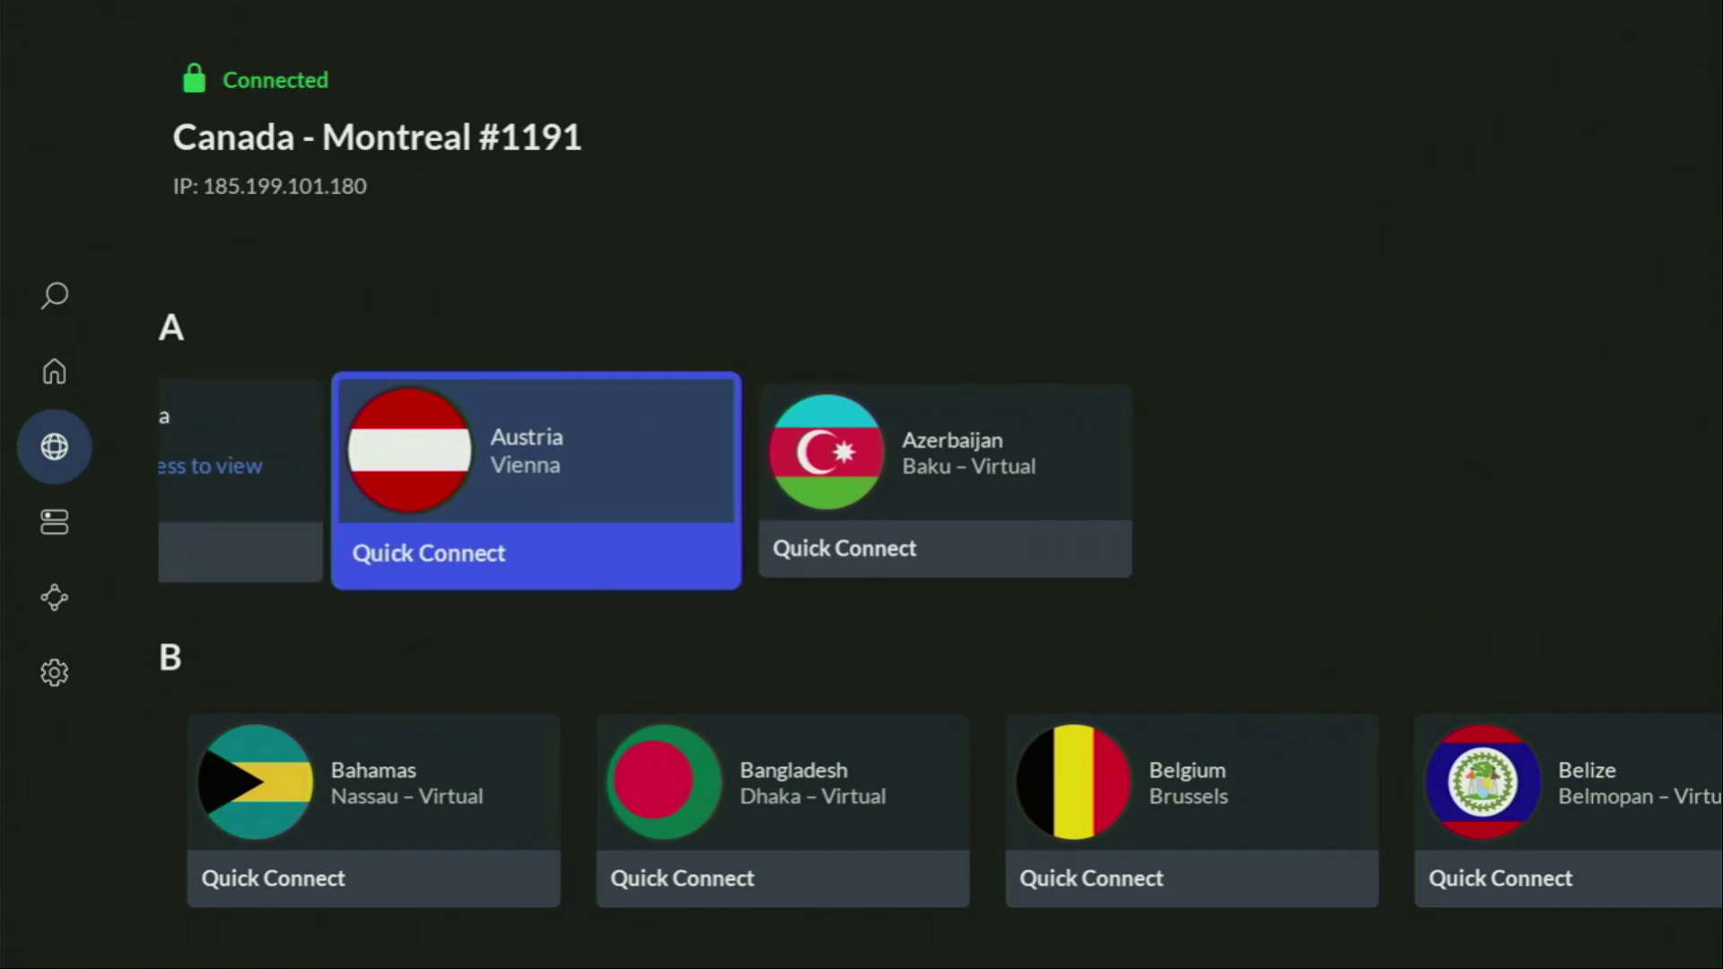
pyautogui.press('Right')
pyautogui.press('Down')
pyautogui.press('Right')
pyautogui.press('Right')
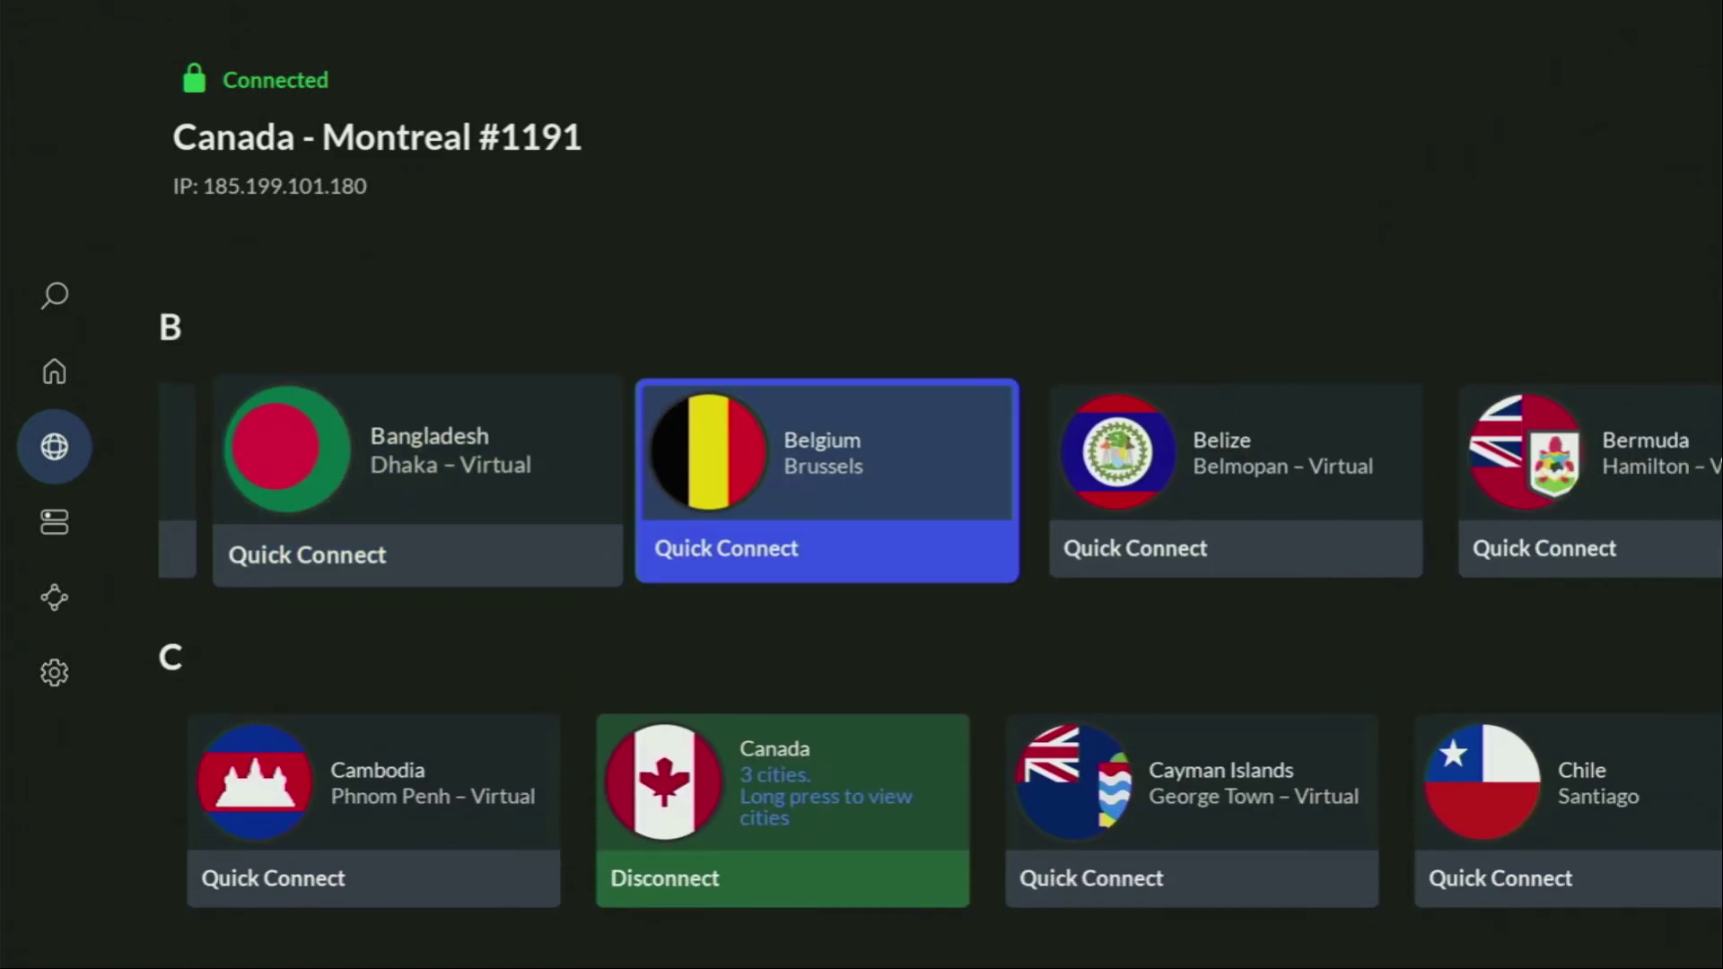
pyautogui.press('Right')
pyautogui.press('Right')
pyautogui.press('Right')
pyautogui.press('Right')
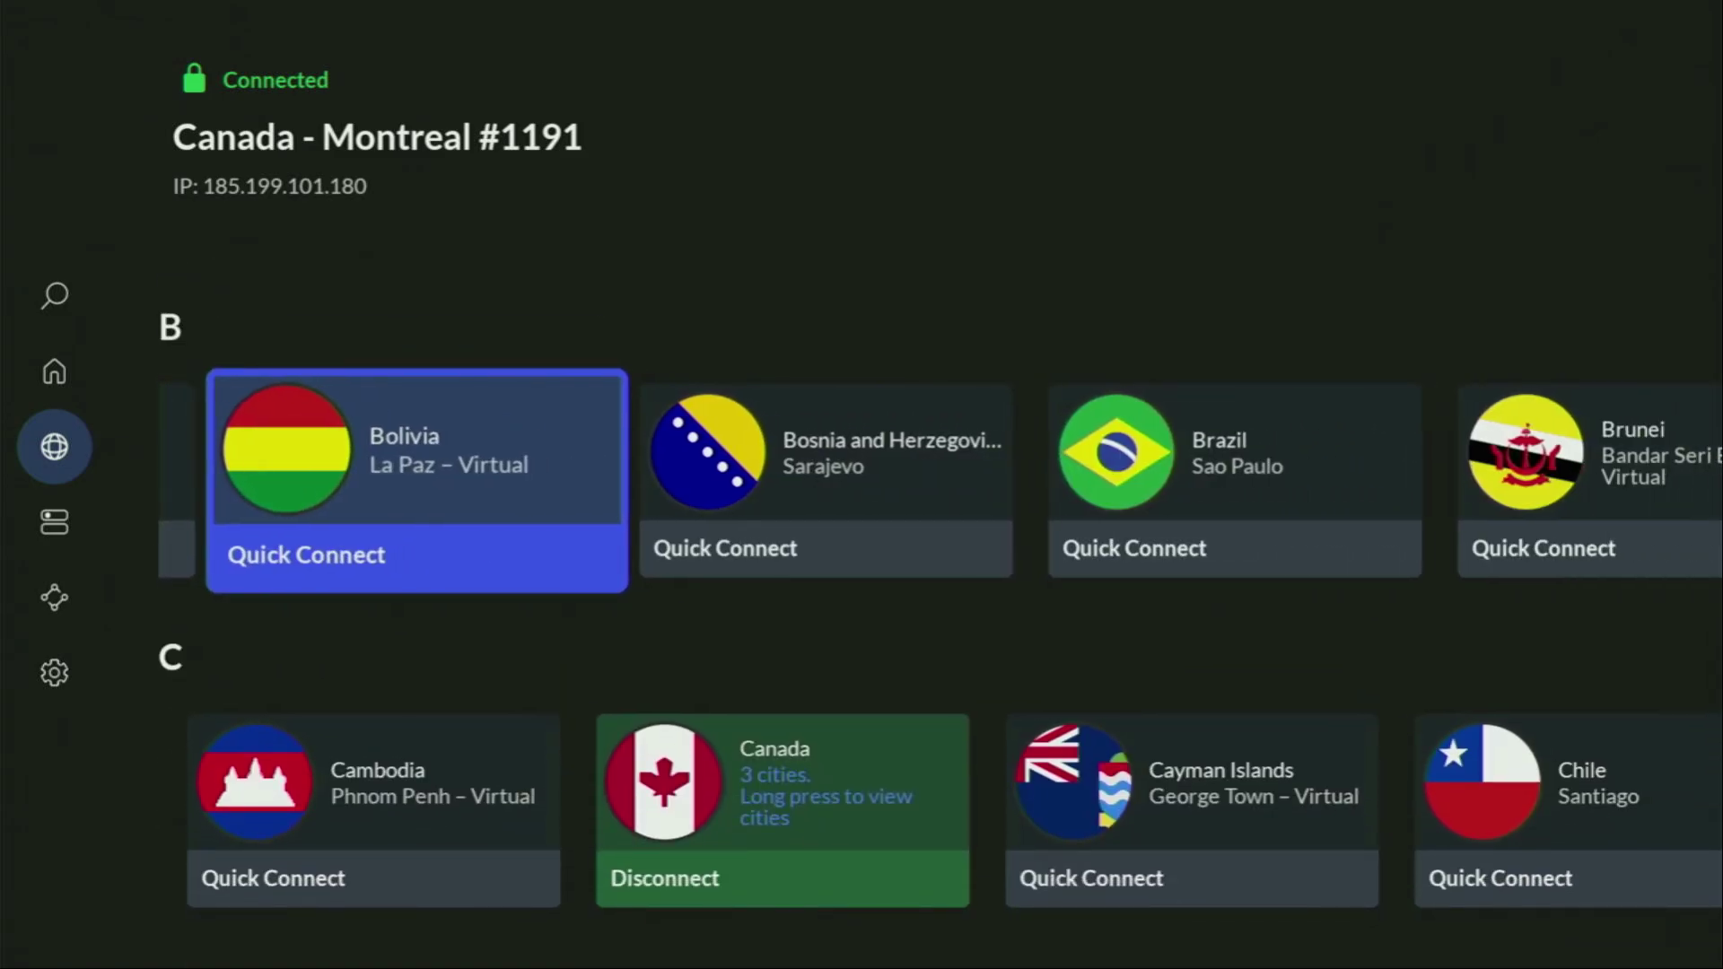
pyautogui.press('Down')
pyautogui.press('Right')
pyautogui.press('Return')
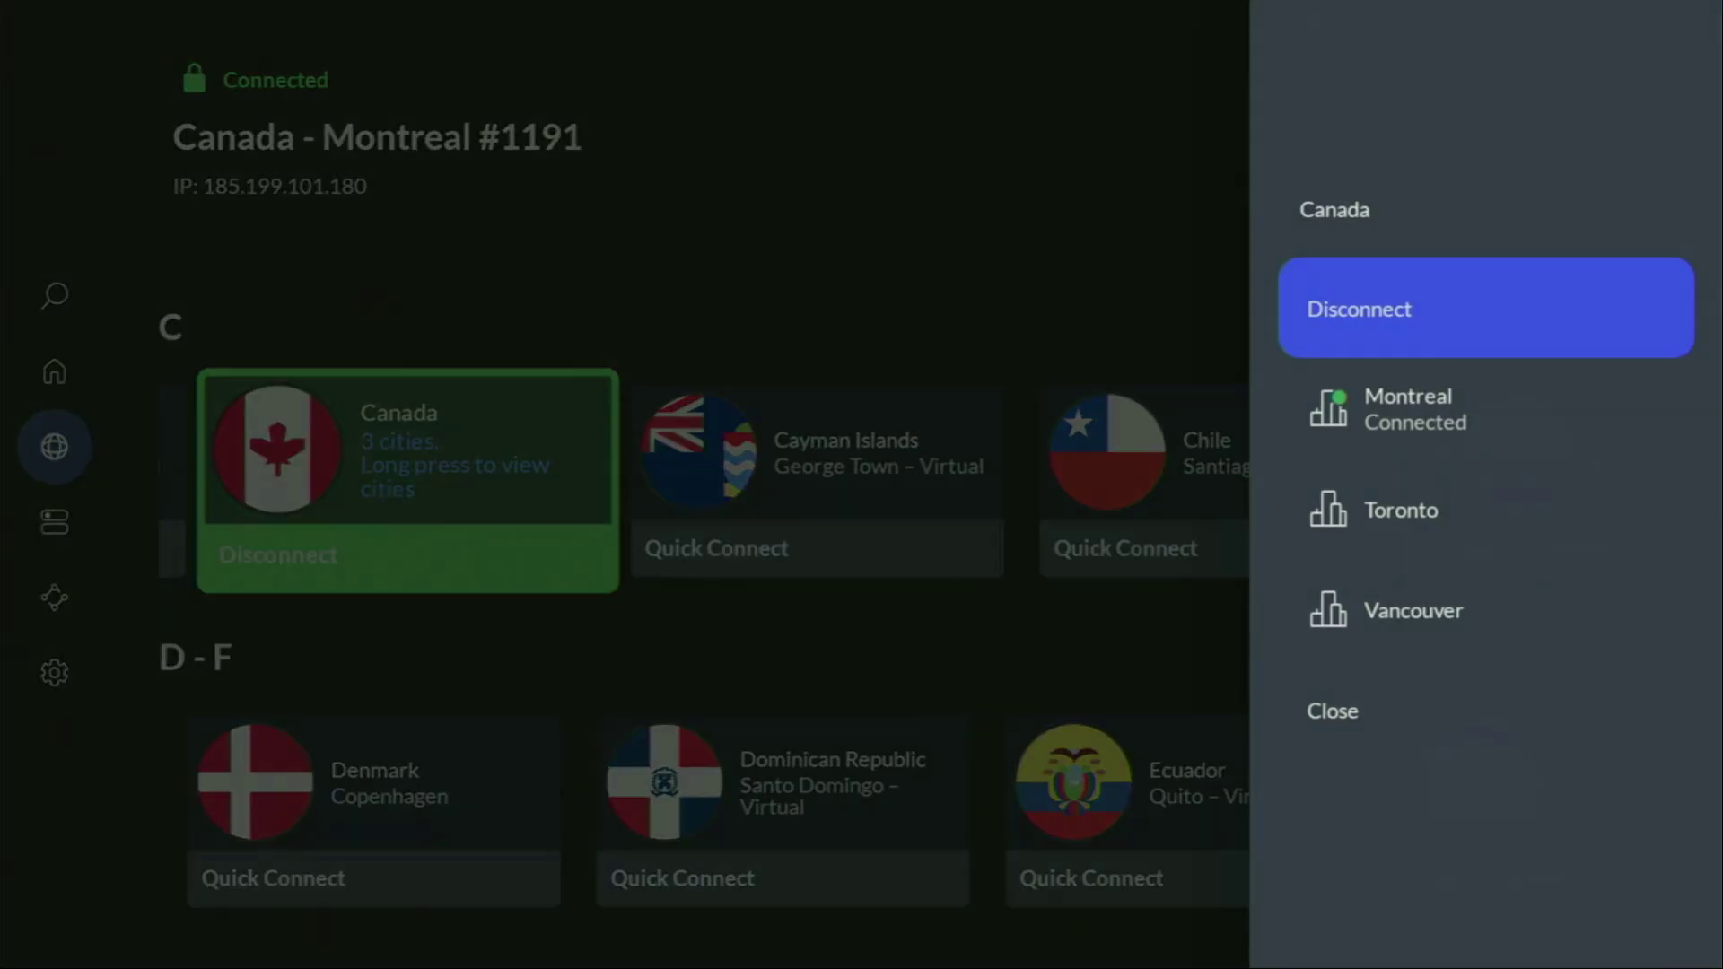
pyautogui.press('Escape')
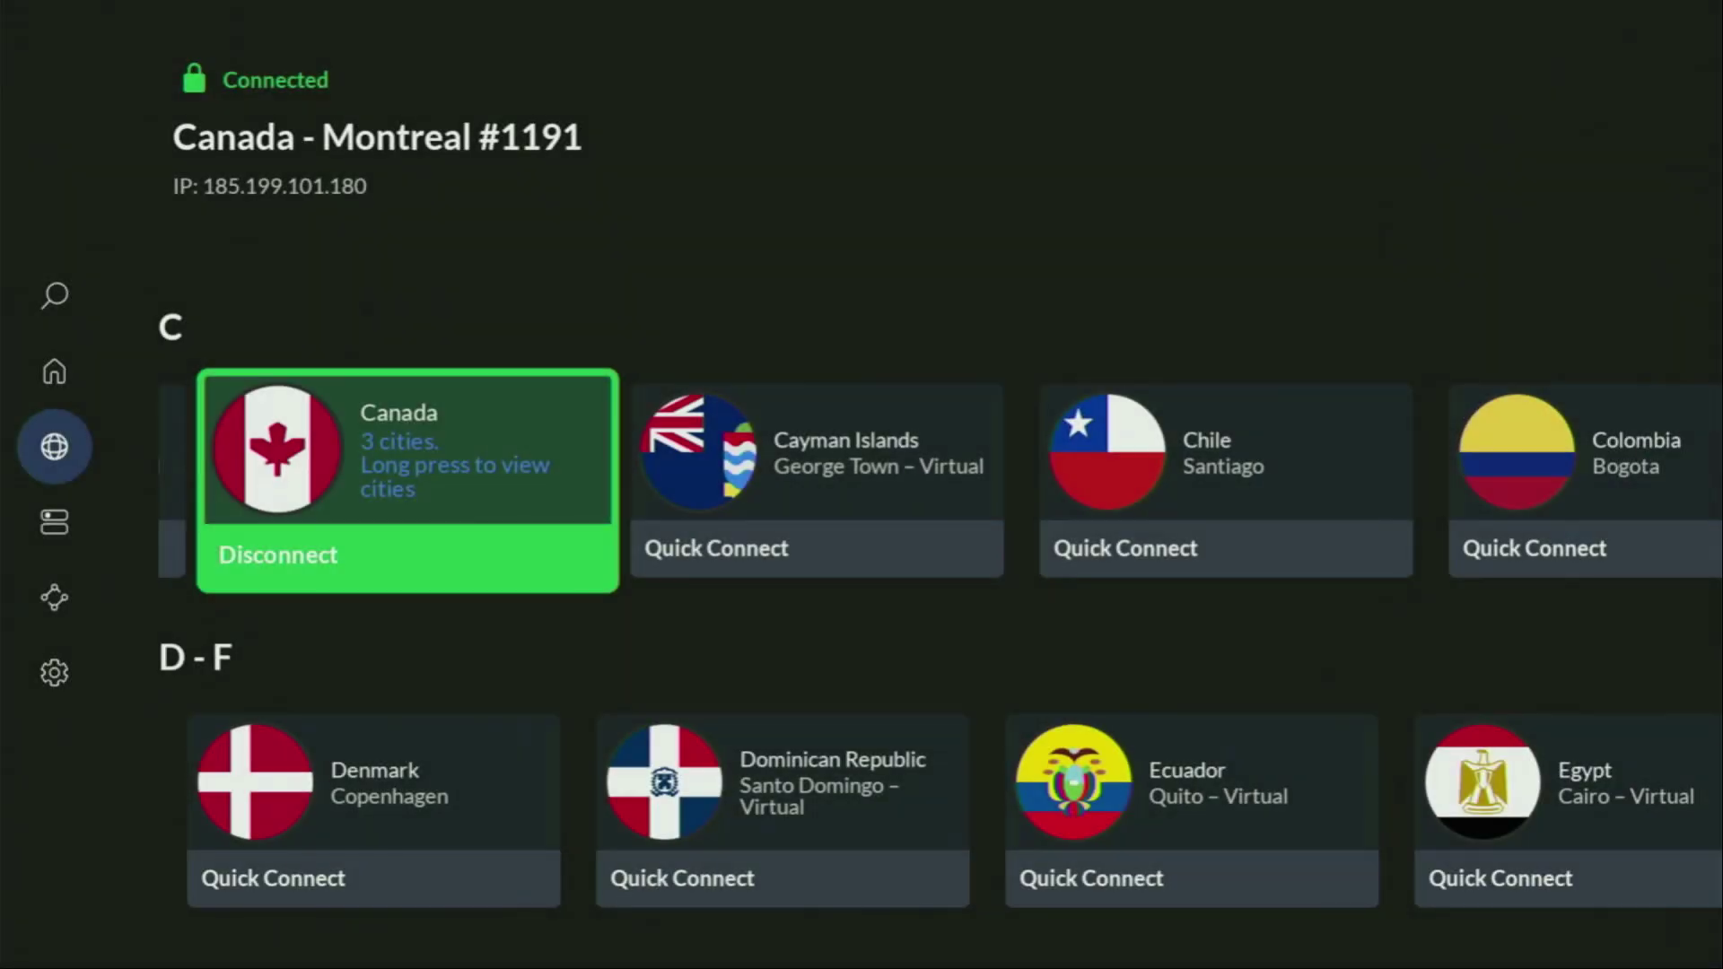
# Quick Connect to Denmark, switching to the Copenhagen #236 server.
pyautogui.press('Right')
pyautogui.press('Right')
pyautogui.press('Right')
pyautogui.press('Right')
pyautogui.press('Right')
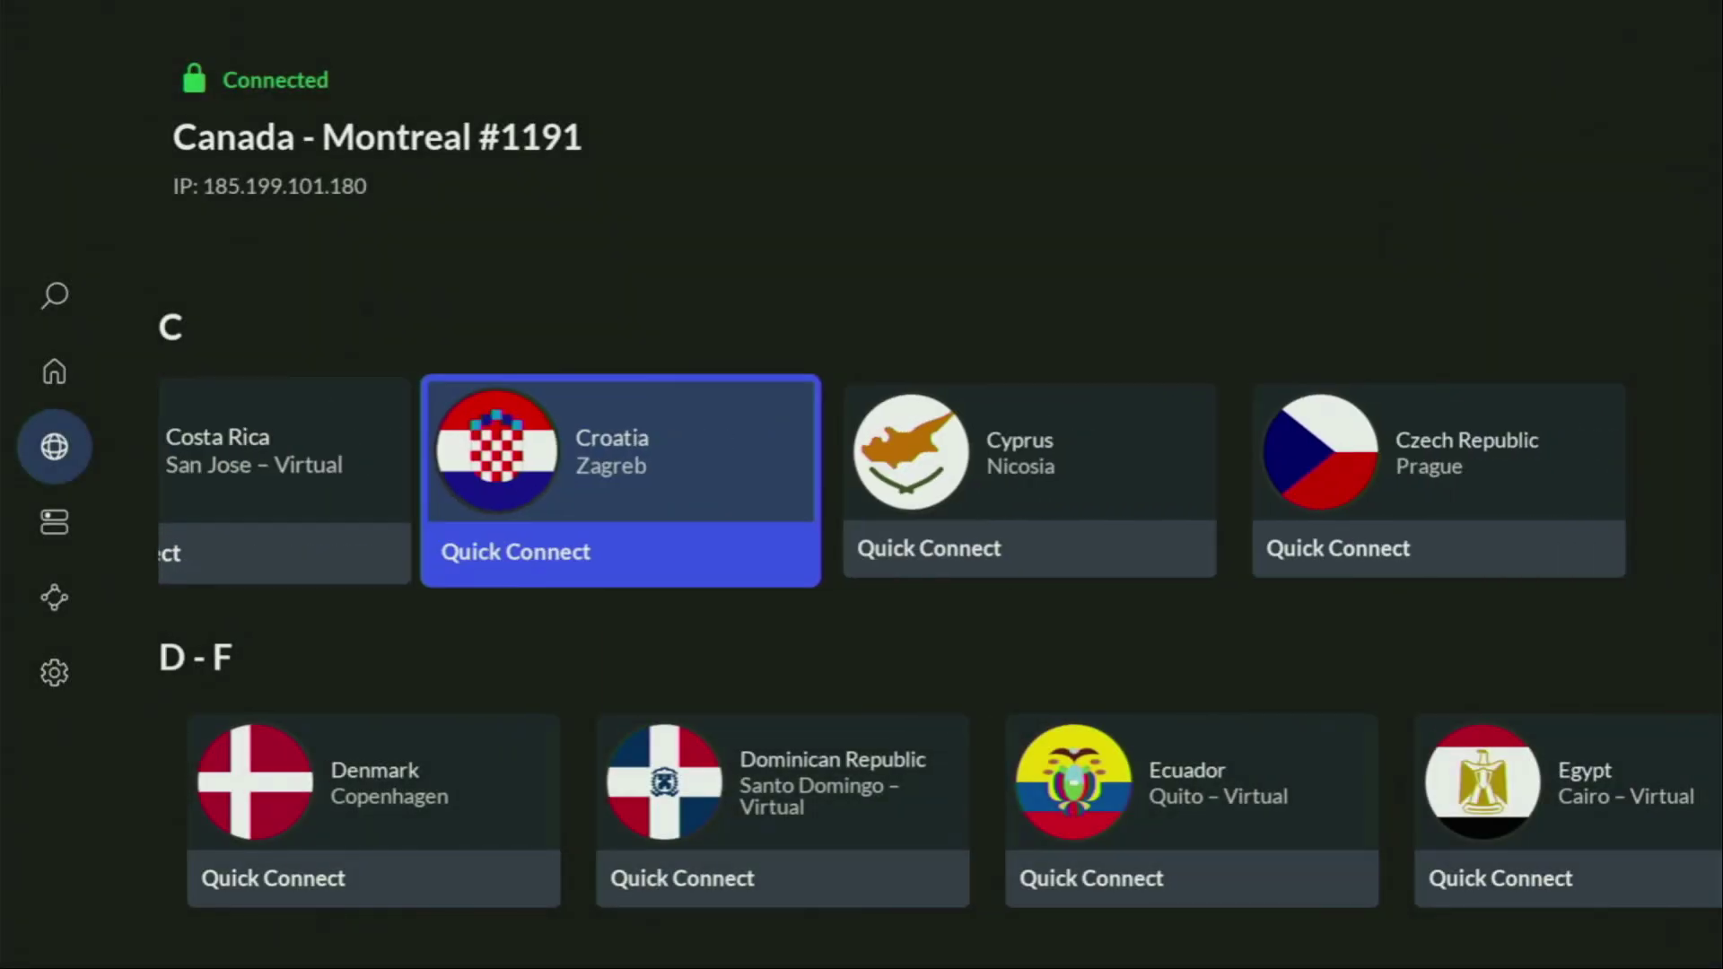
pyautogui.press('Down')
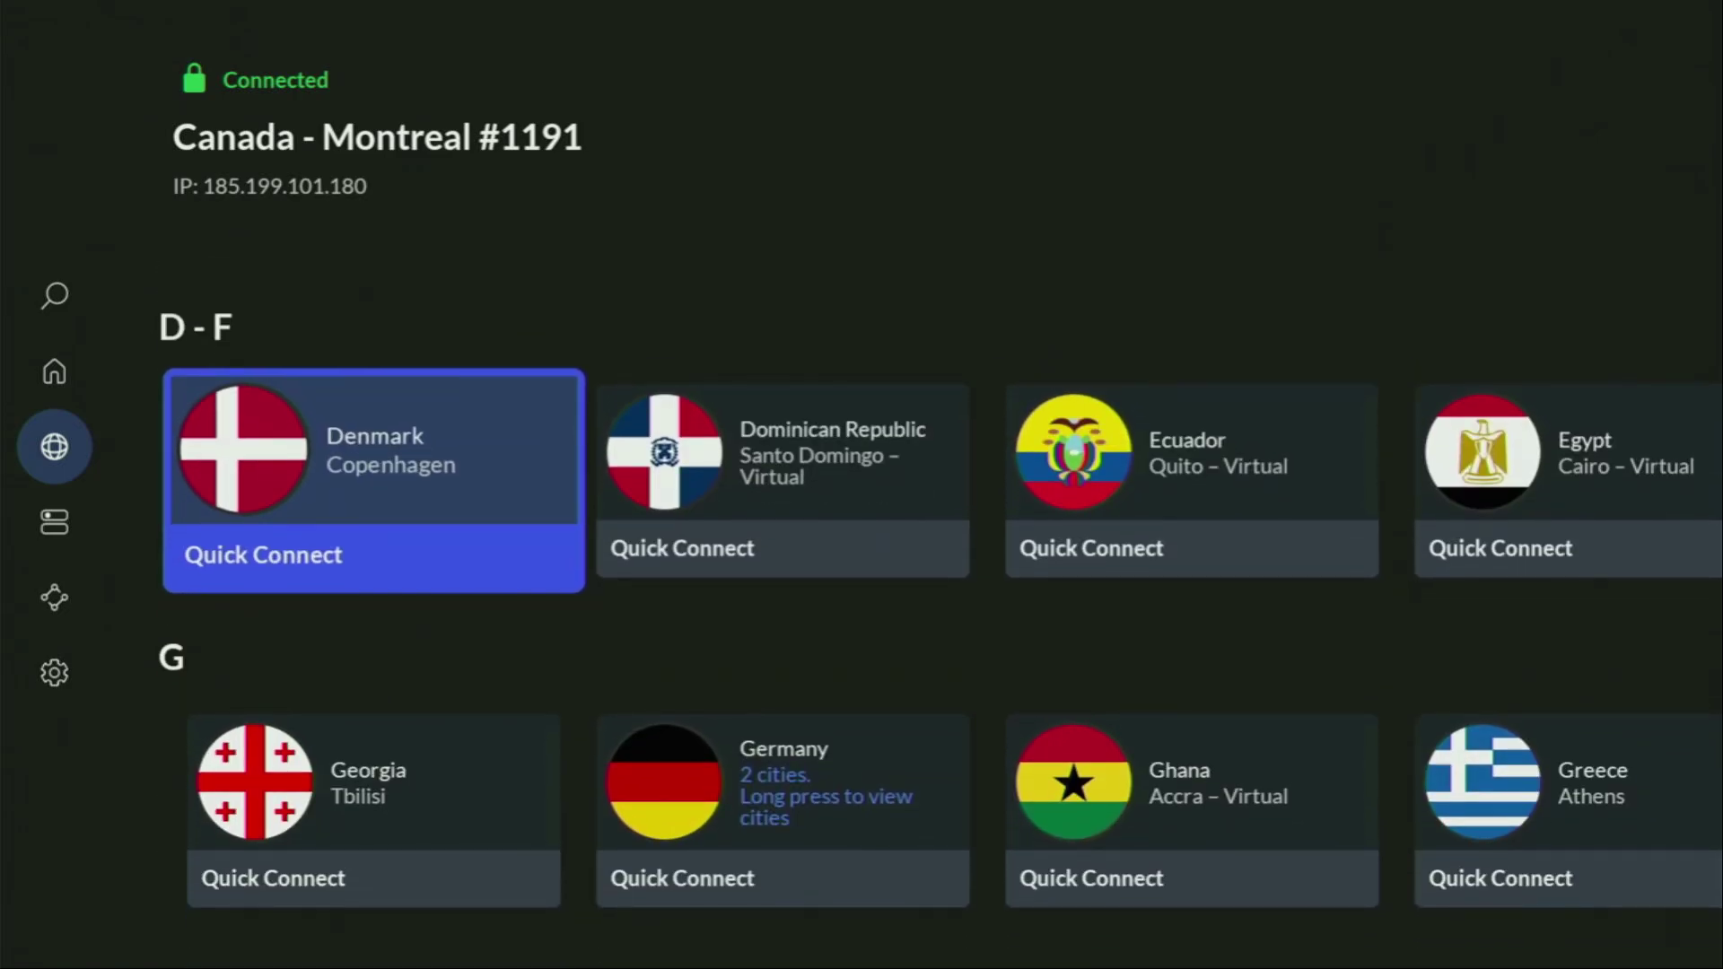
pyautogui.press('Return')
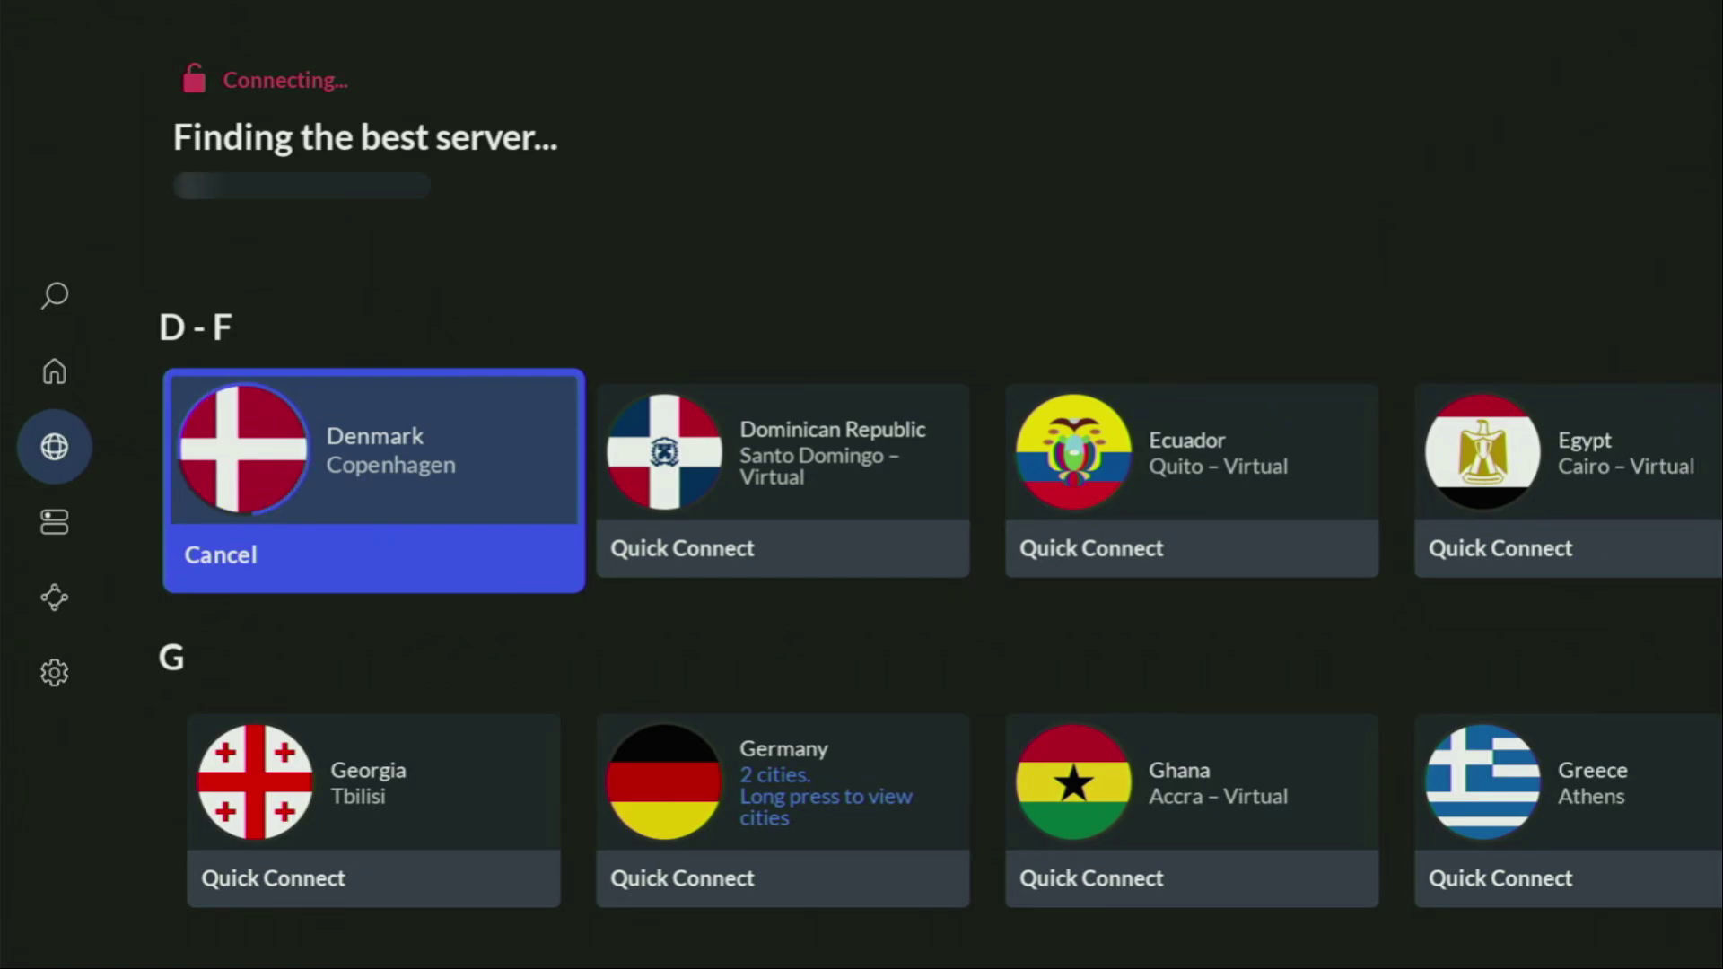
# Browse the remaining countries from Dominican Republic down to Hong Kong.
pyautogui.press('Right')
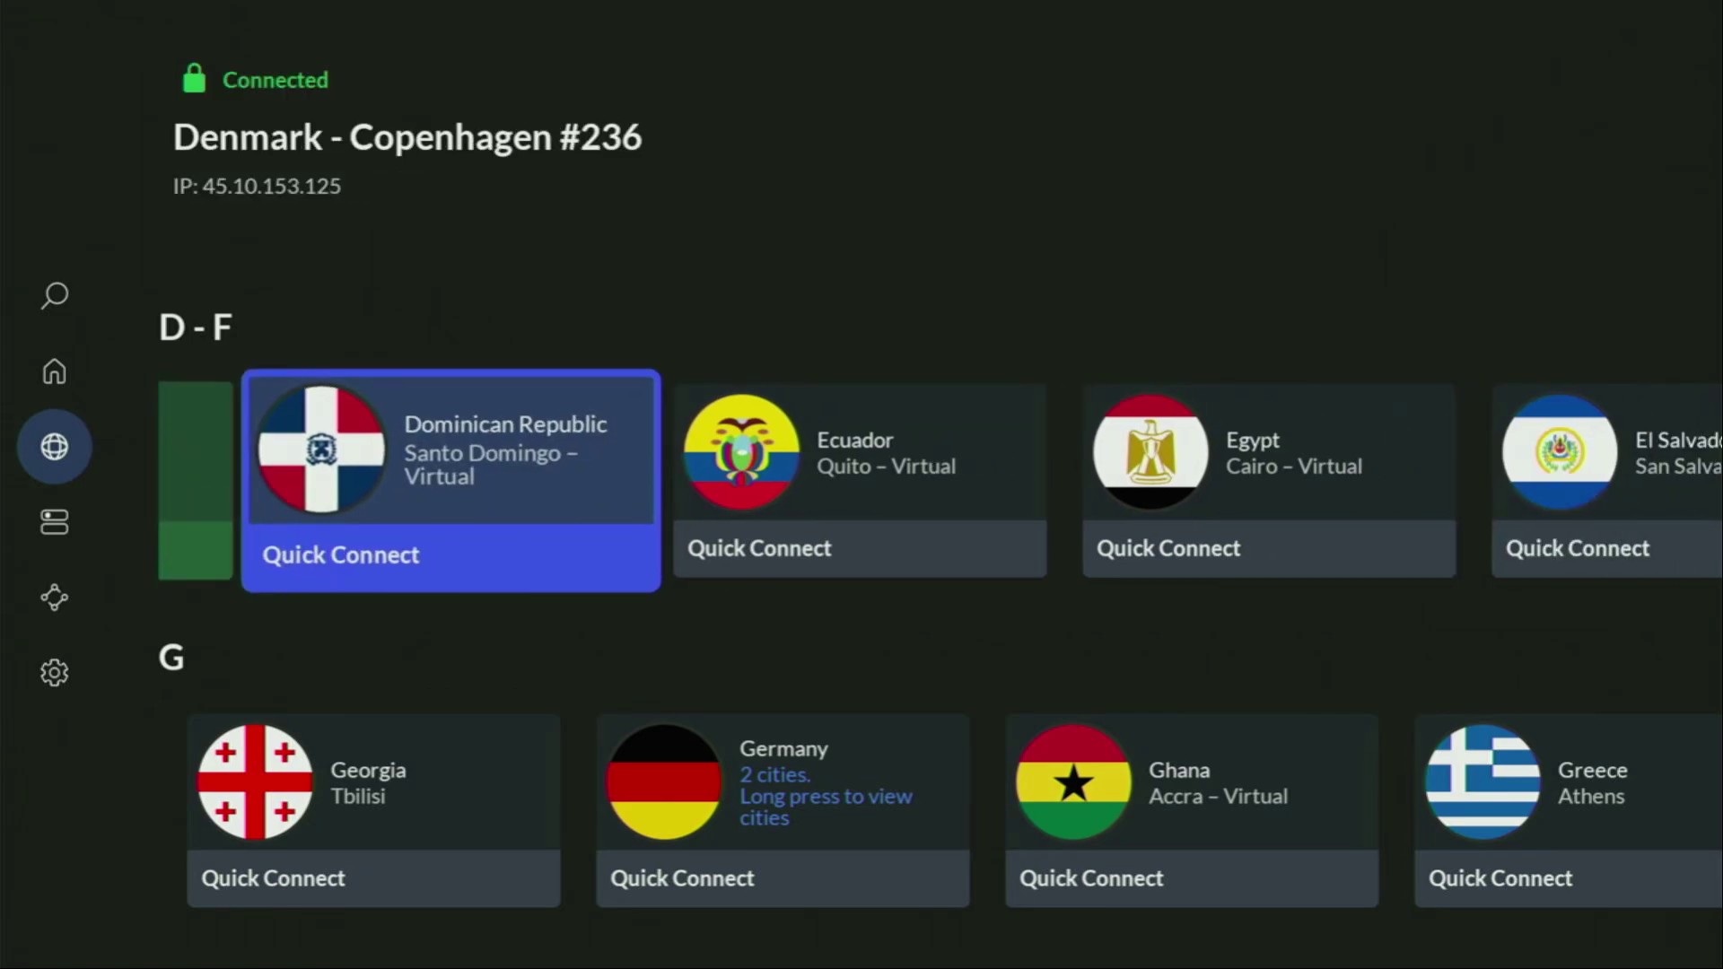
pyautogui.press('Right')
pyautogui.press('Left')
pyautogui.press('Left')
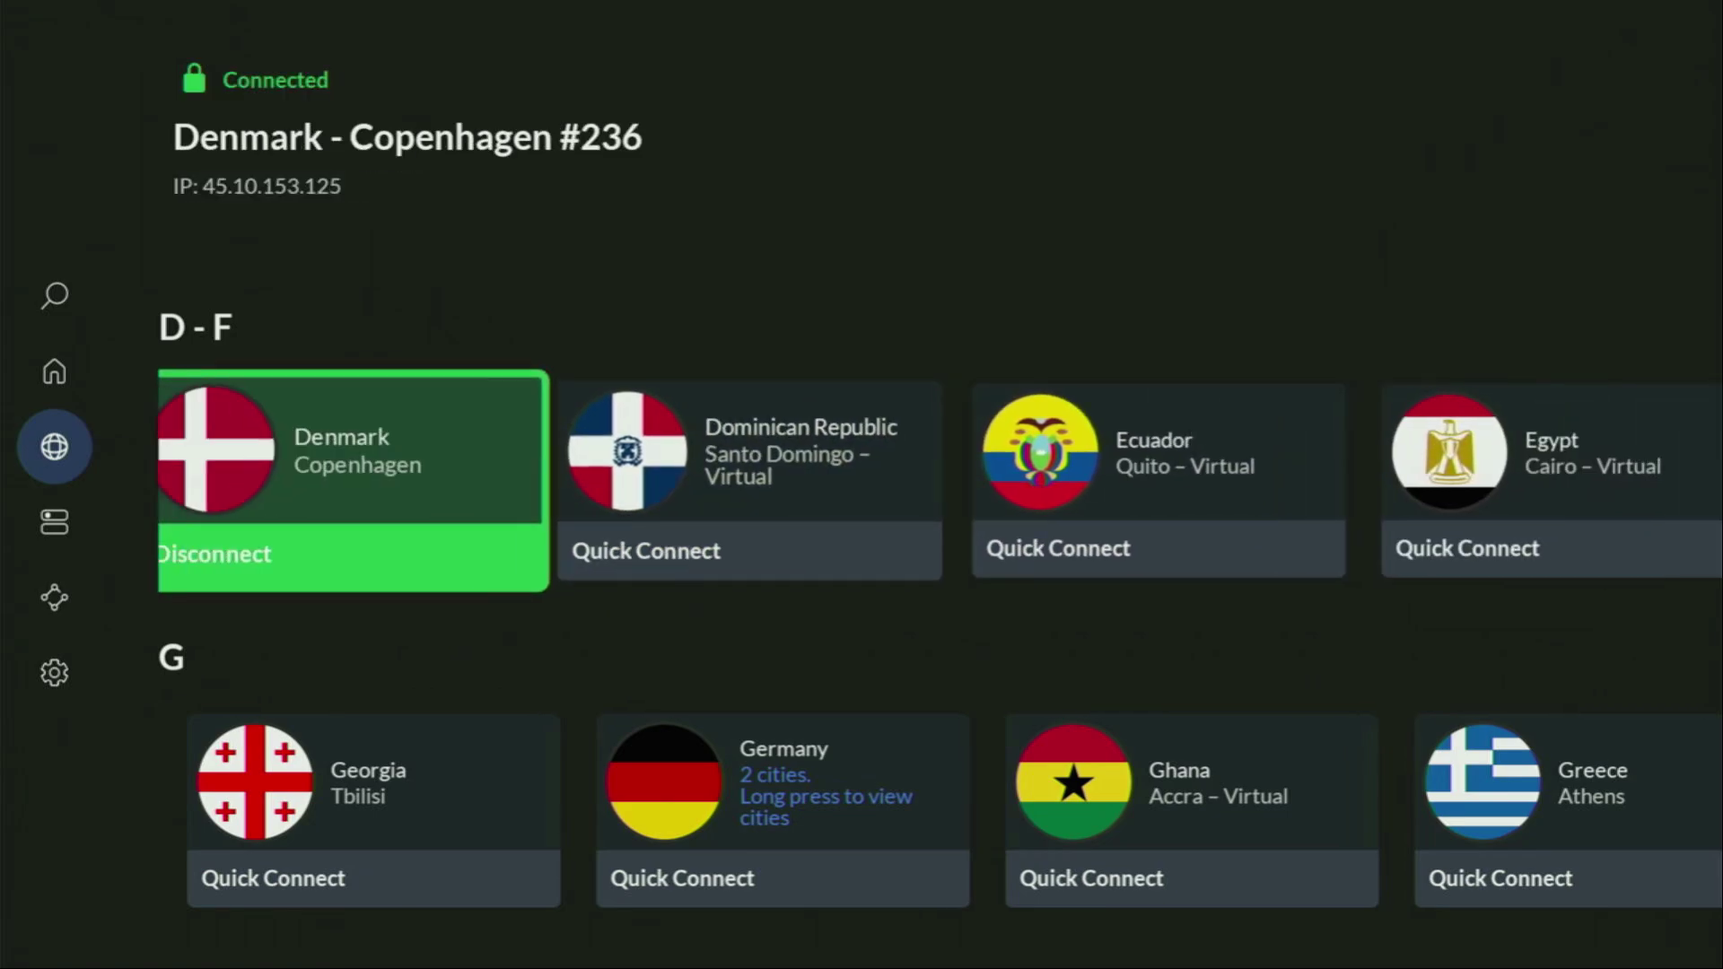
pyautogui.press('Down')
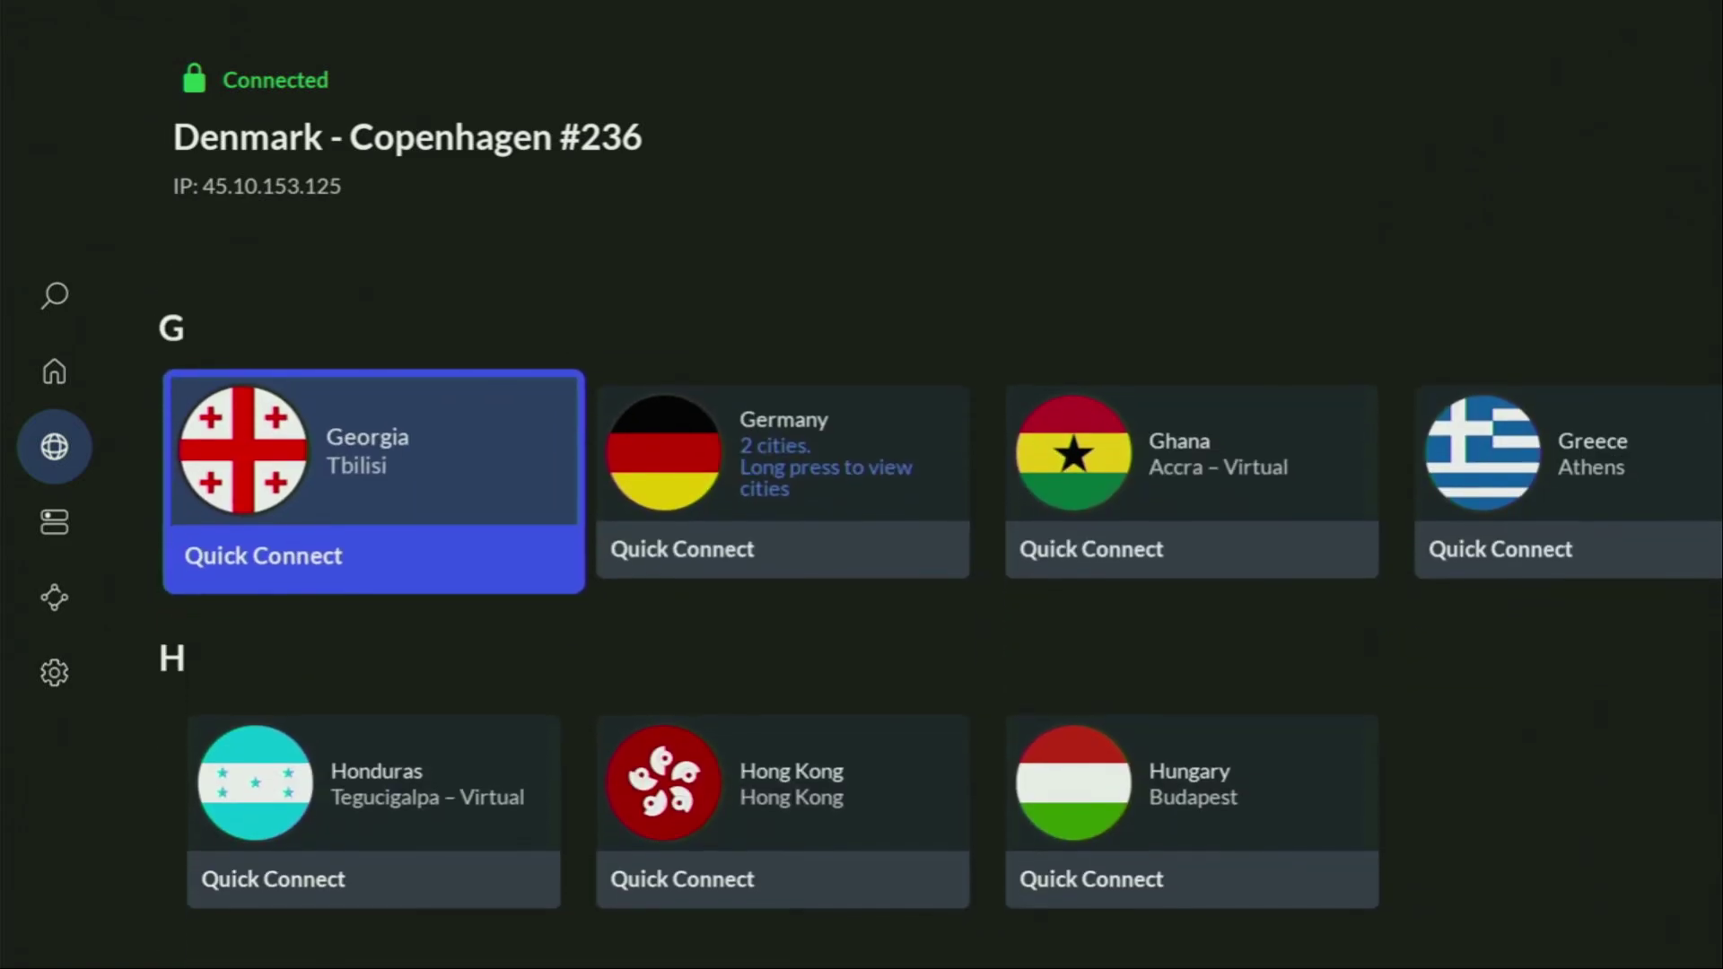
pyautogui.press('Right')
pyautogui.press('Right')
pyautogui.press('Right')
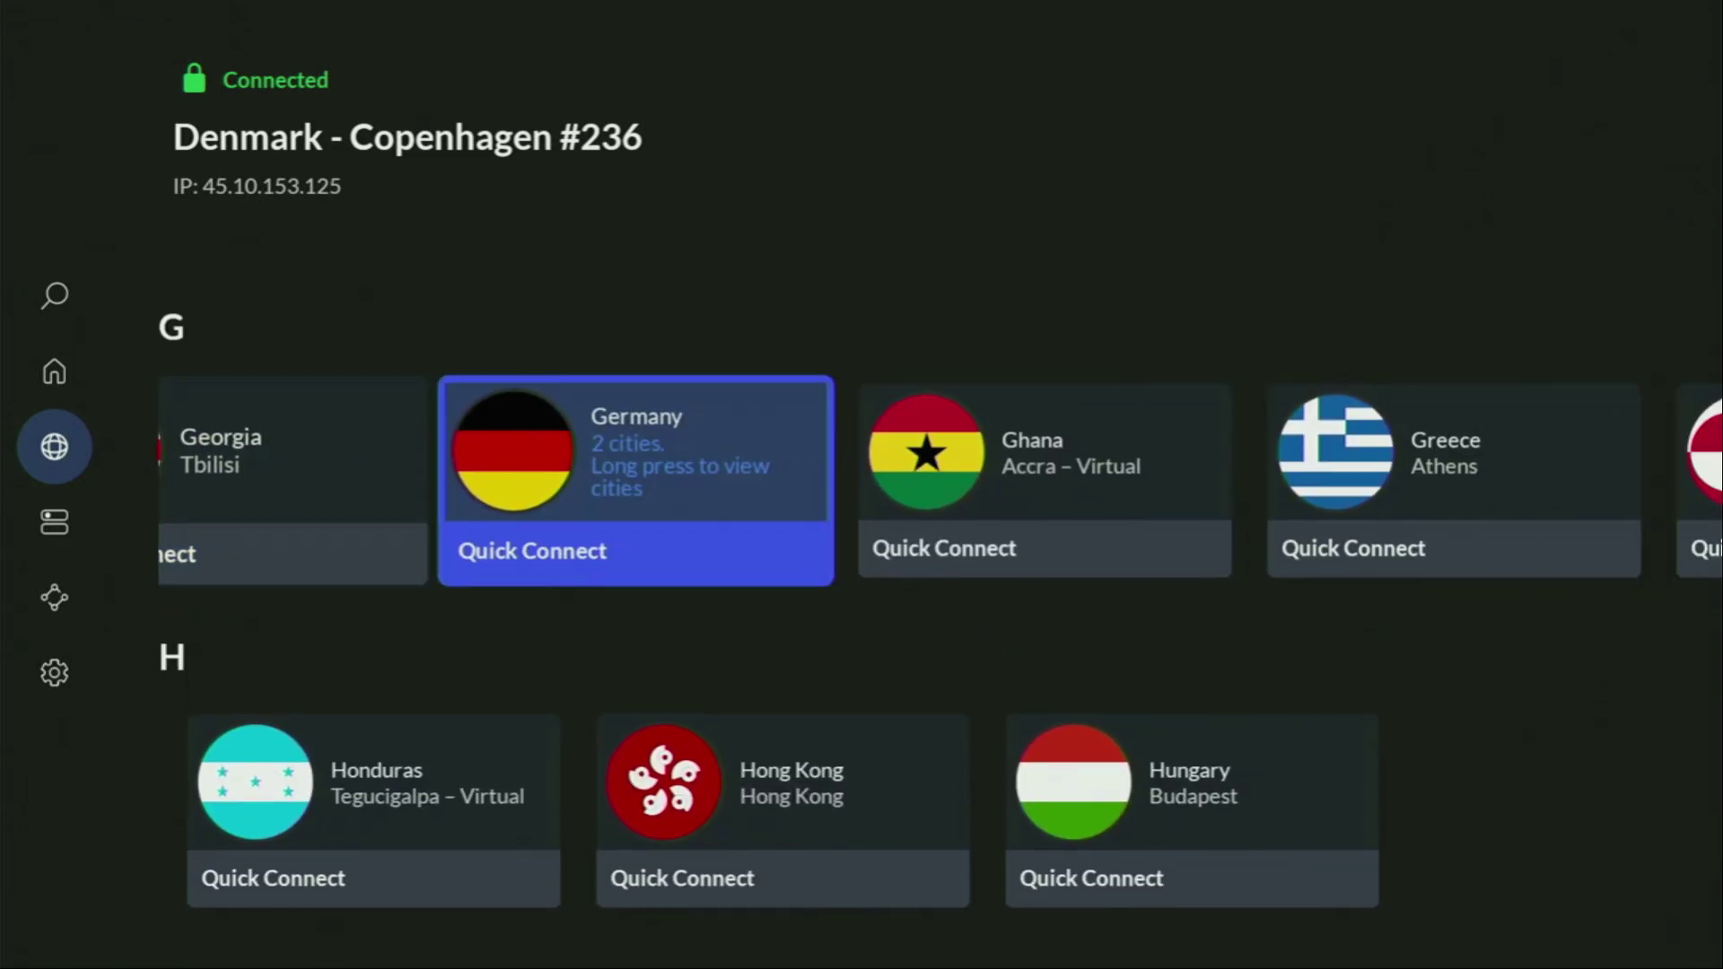
pyautogui.press('Right')
pyautogui.press('Right')
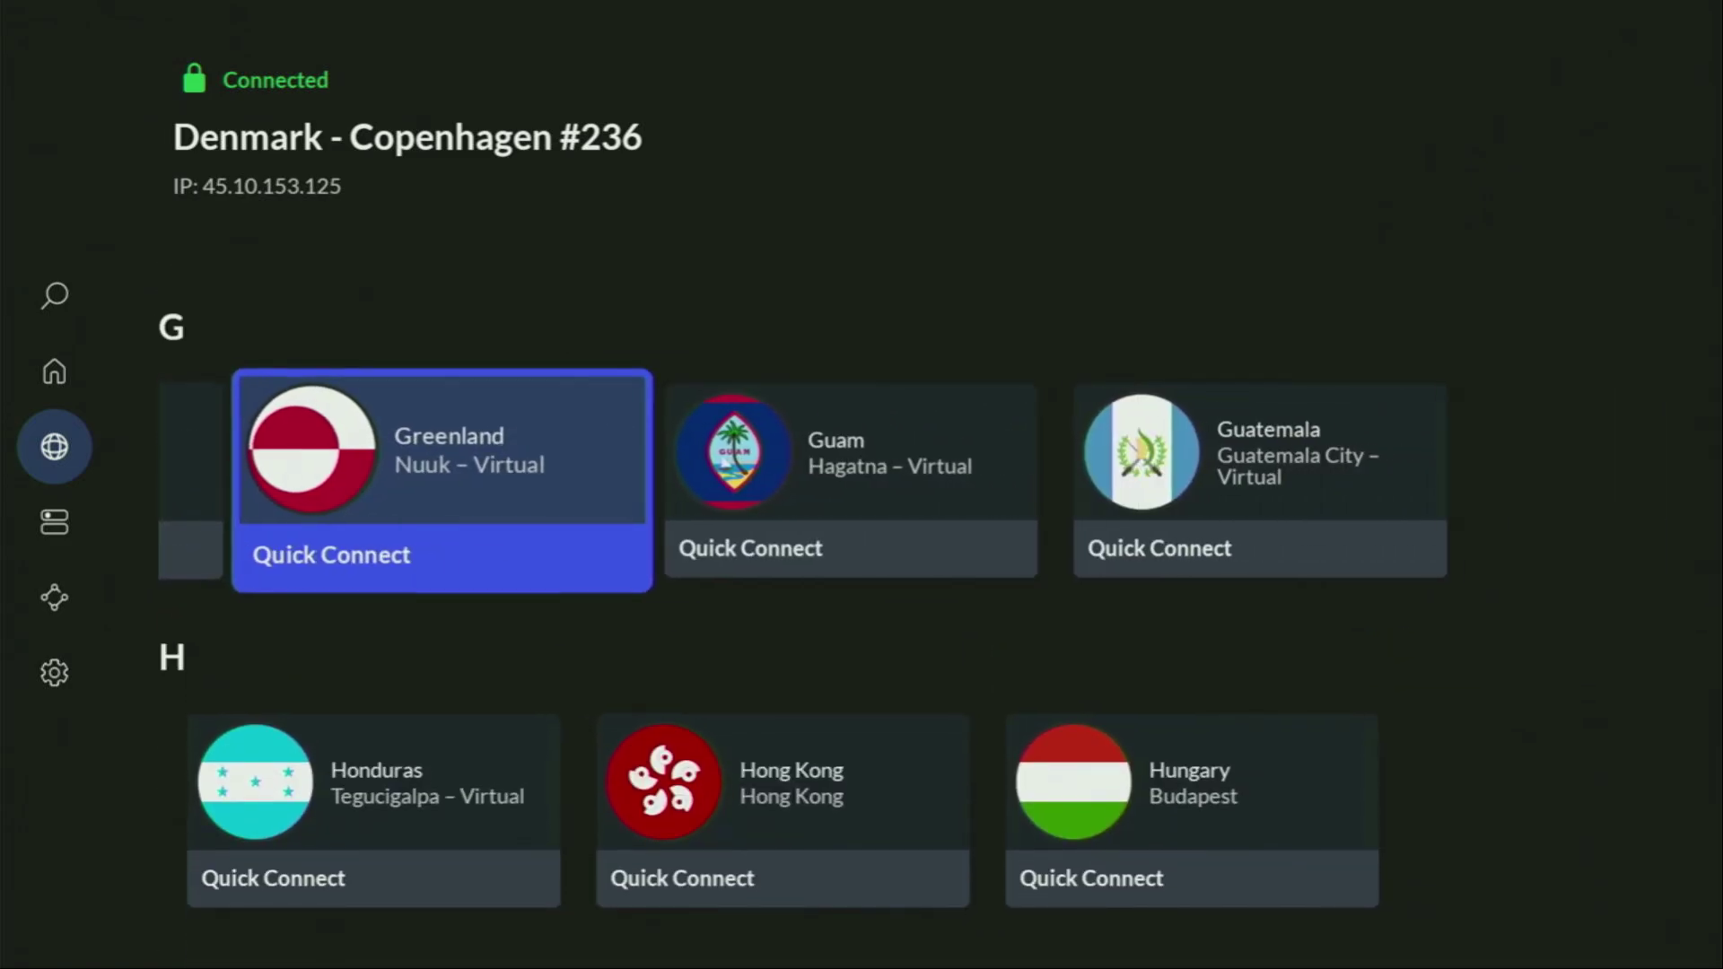
pyautogui.press('Down')
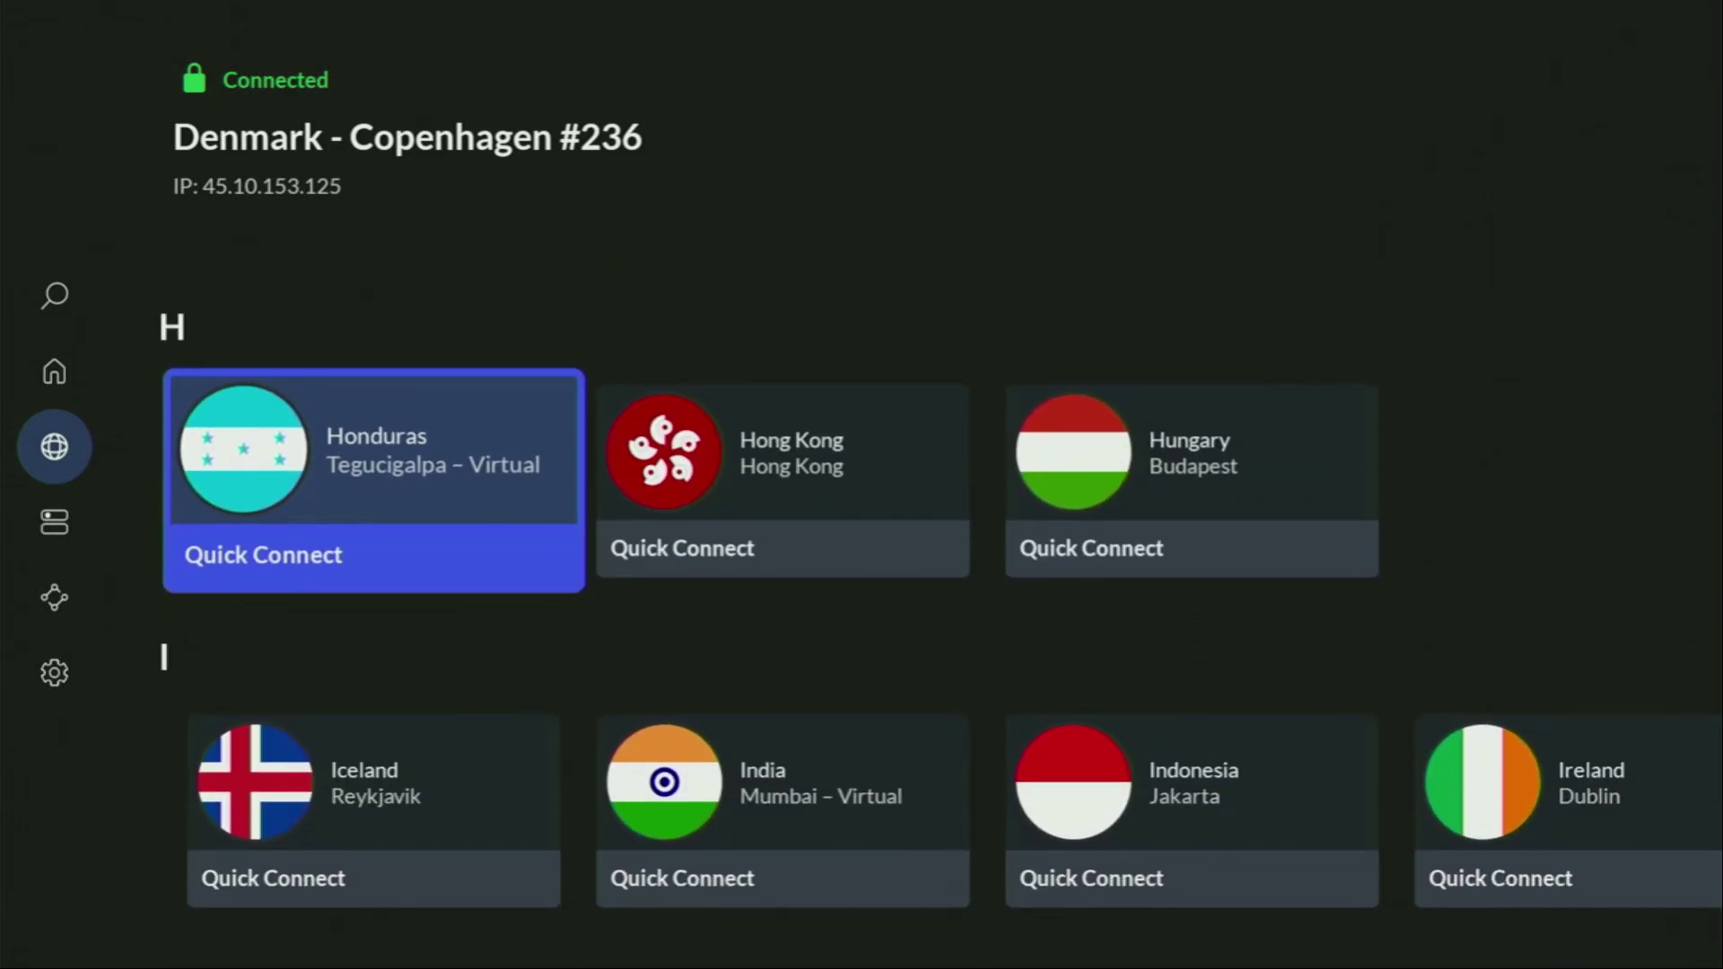
pyautogui.press('Right')
# Expand the YouTube video's description and scroll down to the pinned comment.
pyautogui.press('Down')
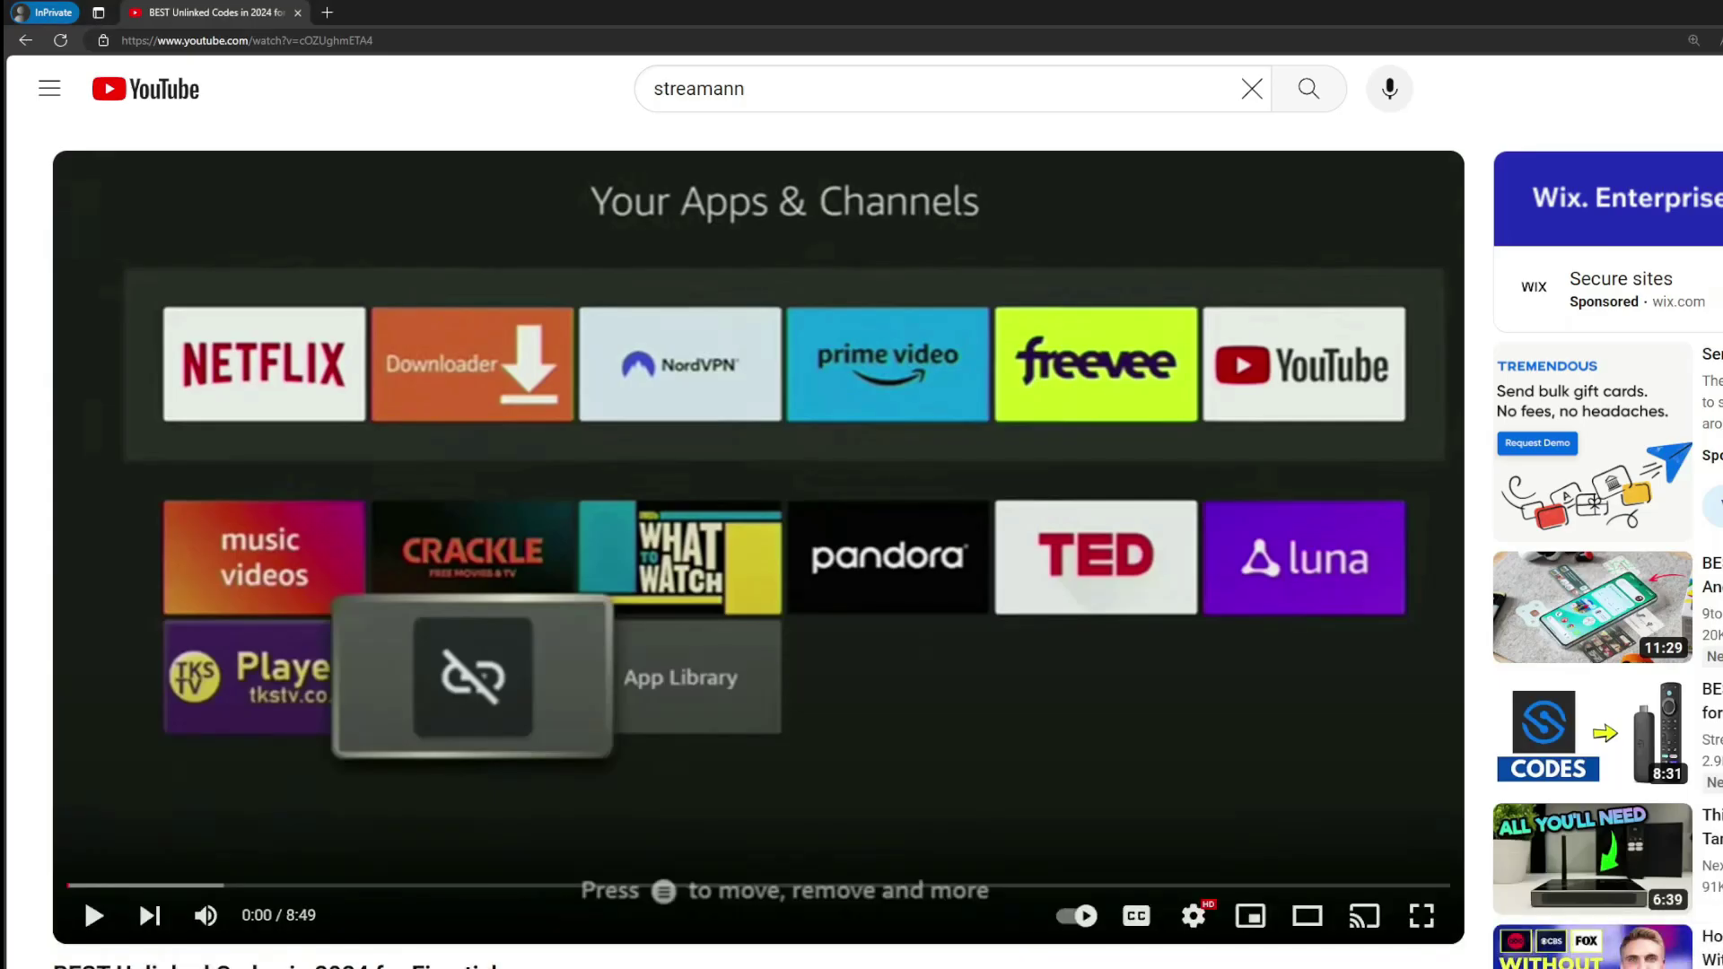
pyautogui.scroll(-6, 620, 779)
pyautogui.click(591, 550)
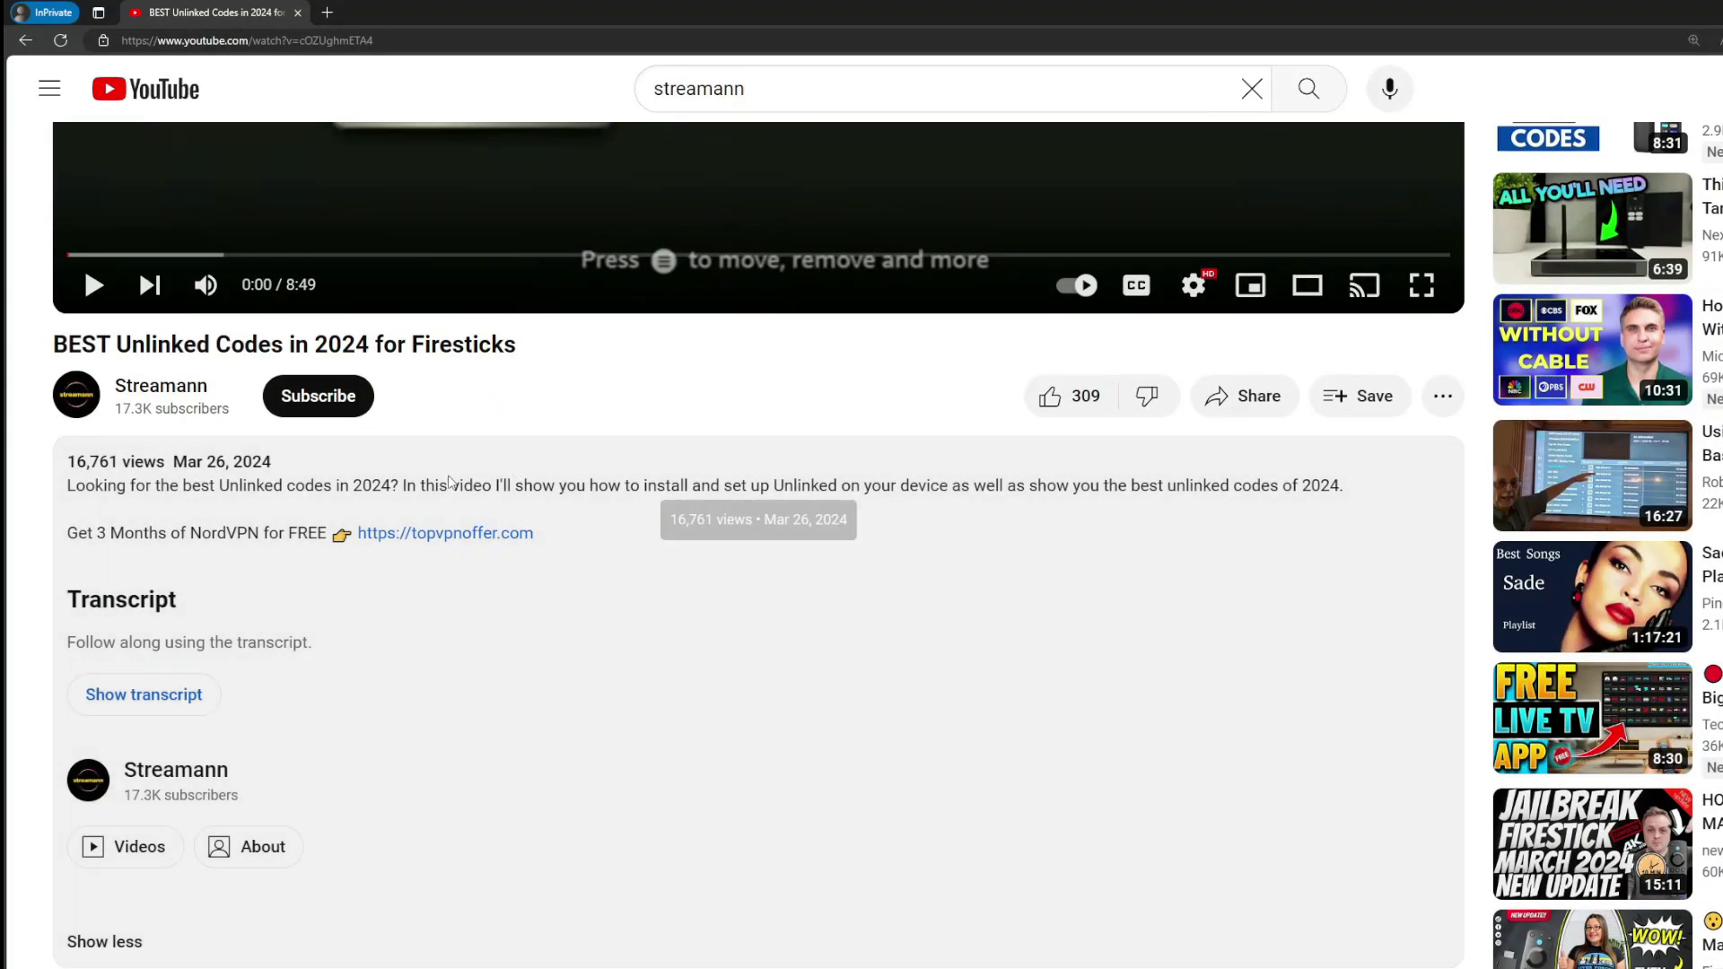
pyautogui.scroll(-2, 500, 556)
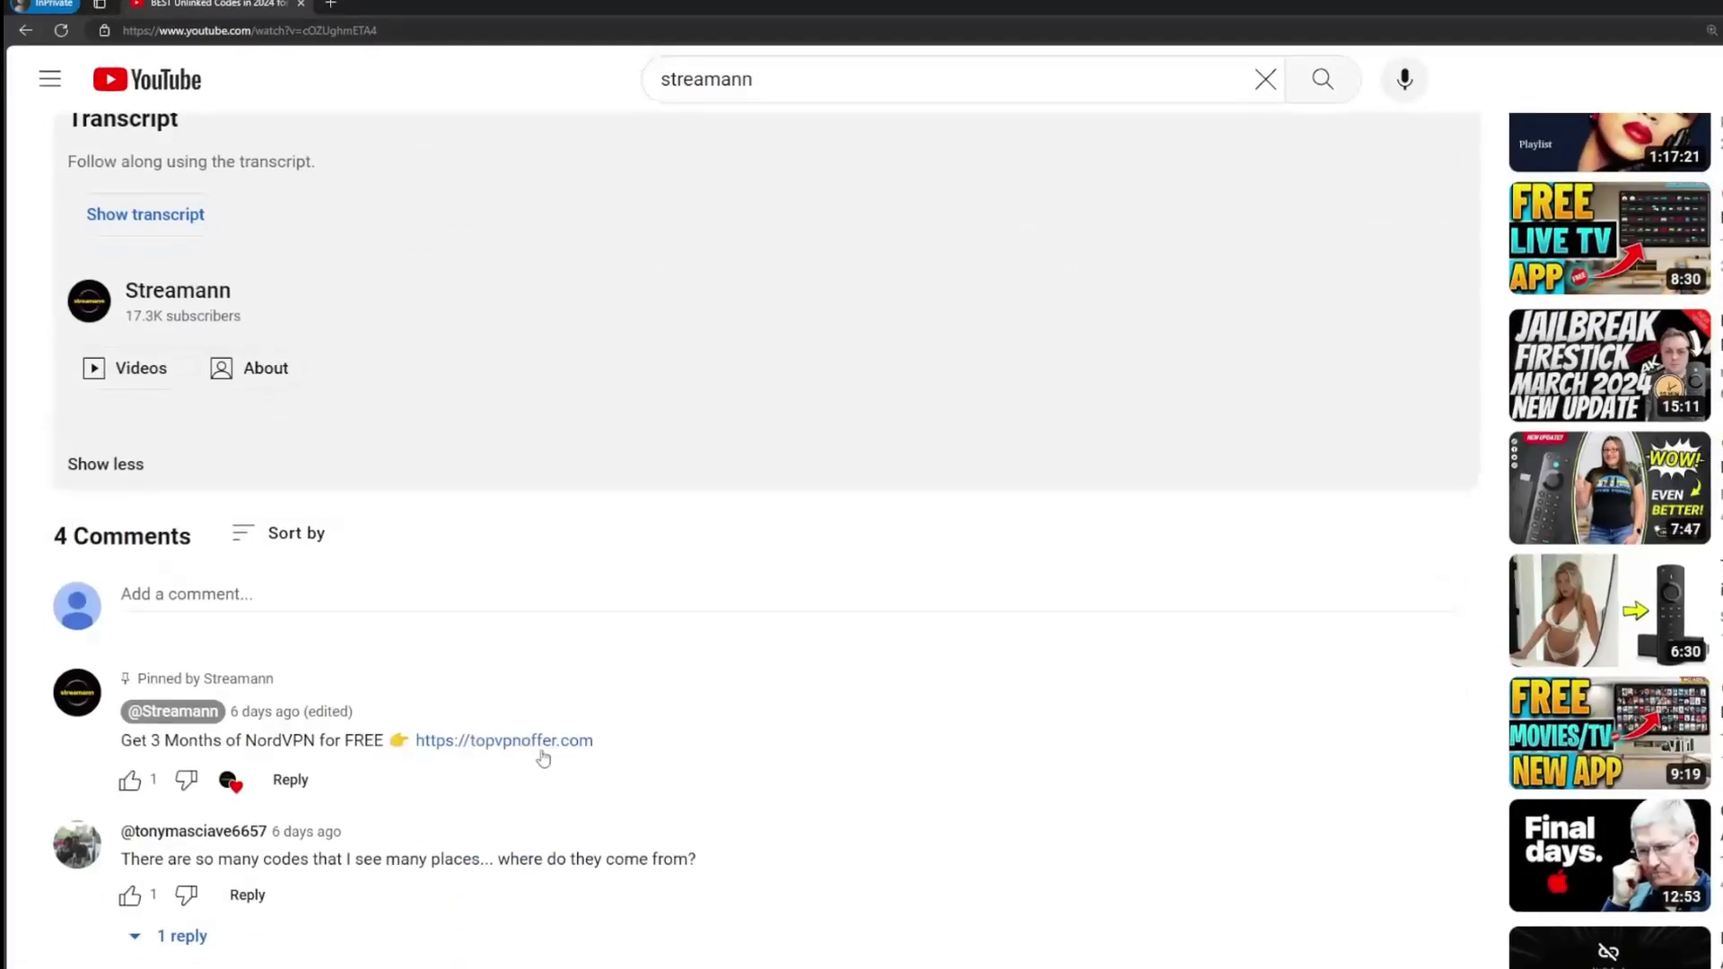
# Open the topvpnoffer.com link from the pinned comment and highlight '3 months extra'.
pyautogui.moveTo(593, 742); pyautogui.dragTo(418, 743)
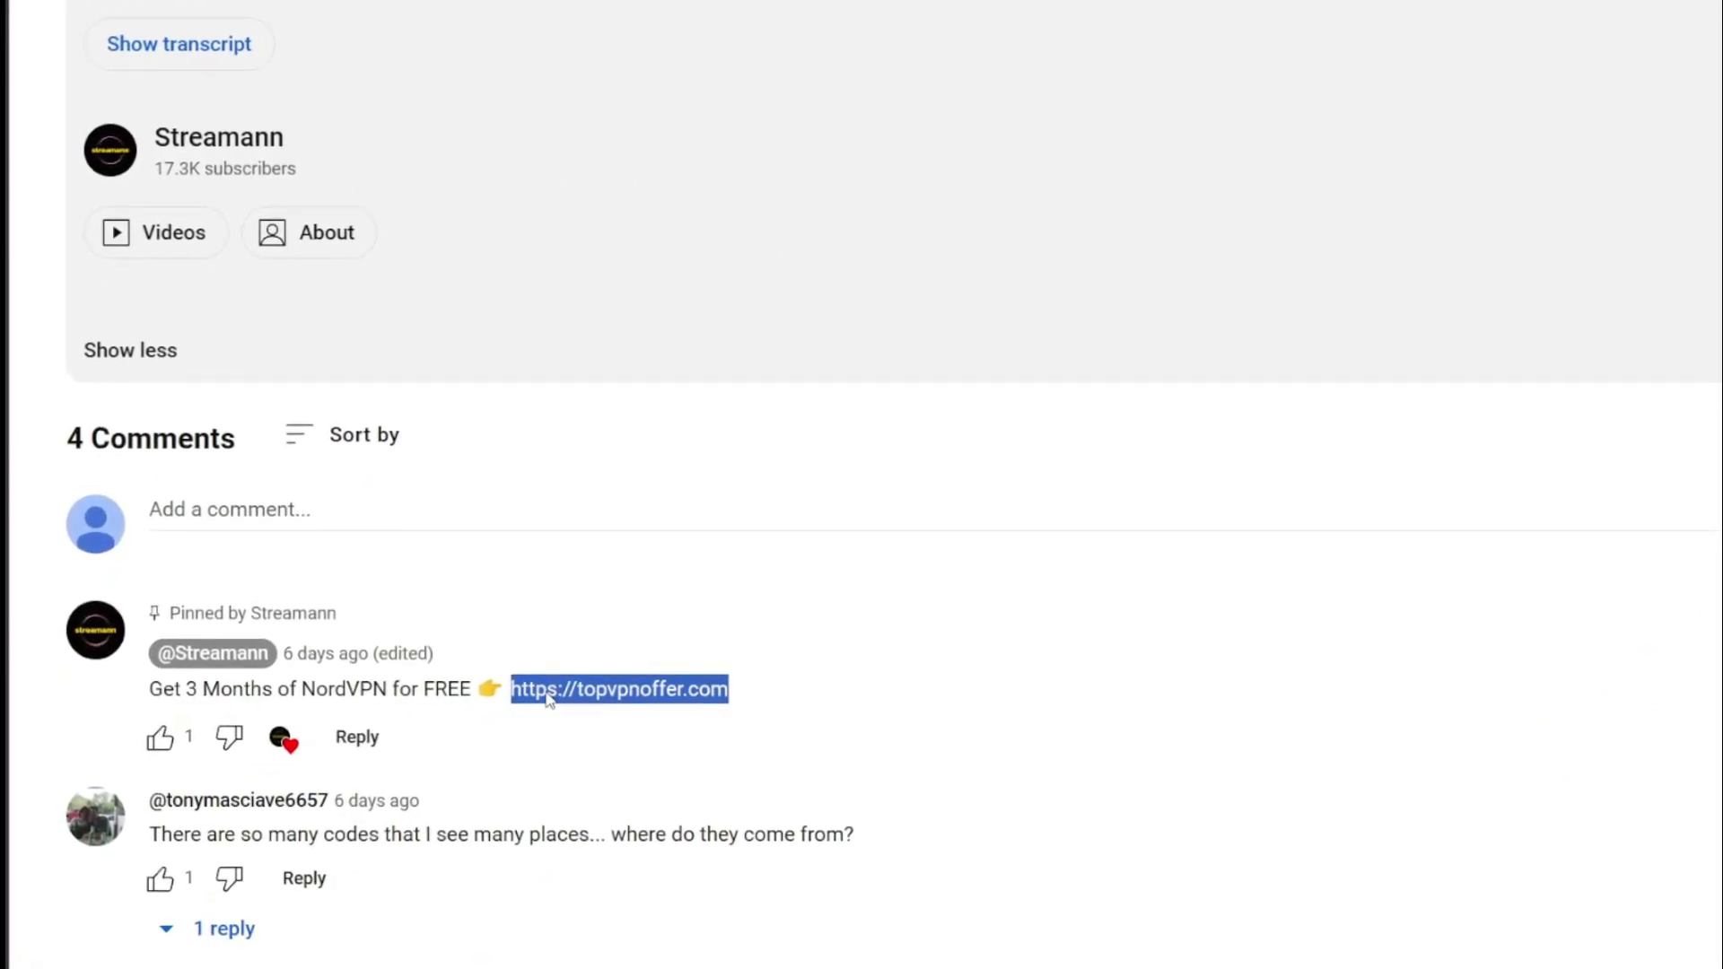
pyautogui.click(660, 689)
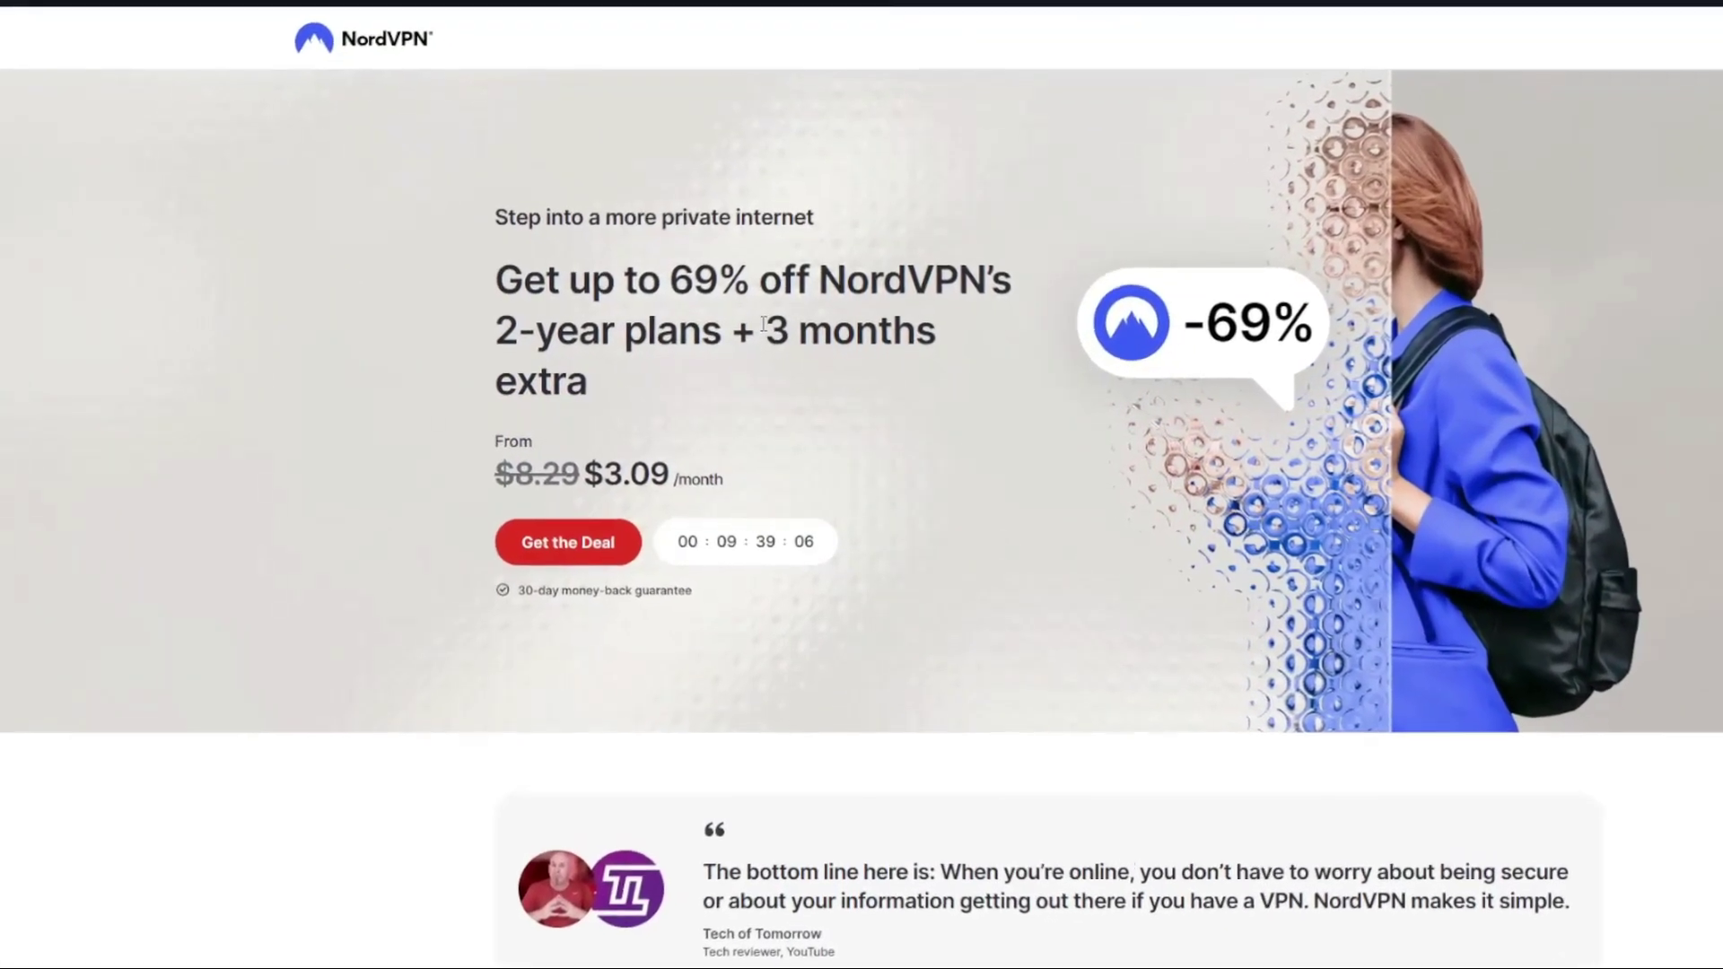
pyautogui.moveTo(765, 328); pyautogui.dragTo(940, 377)
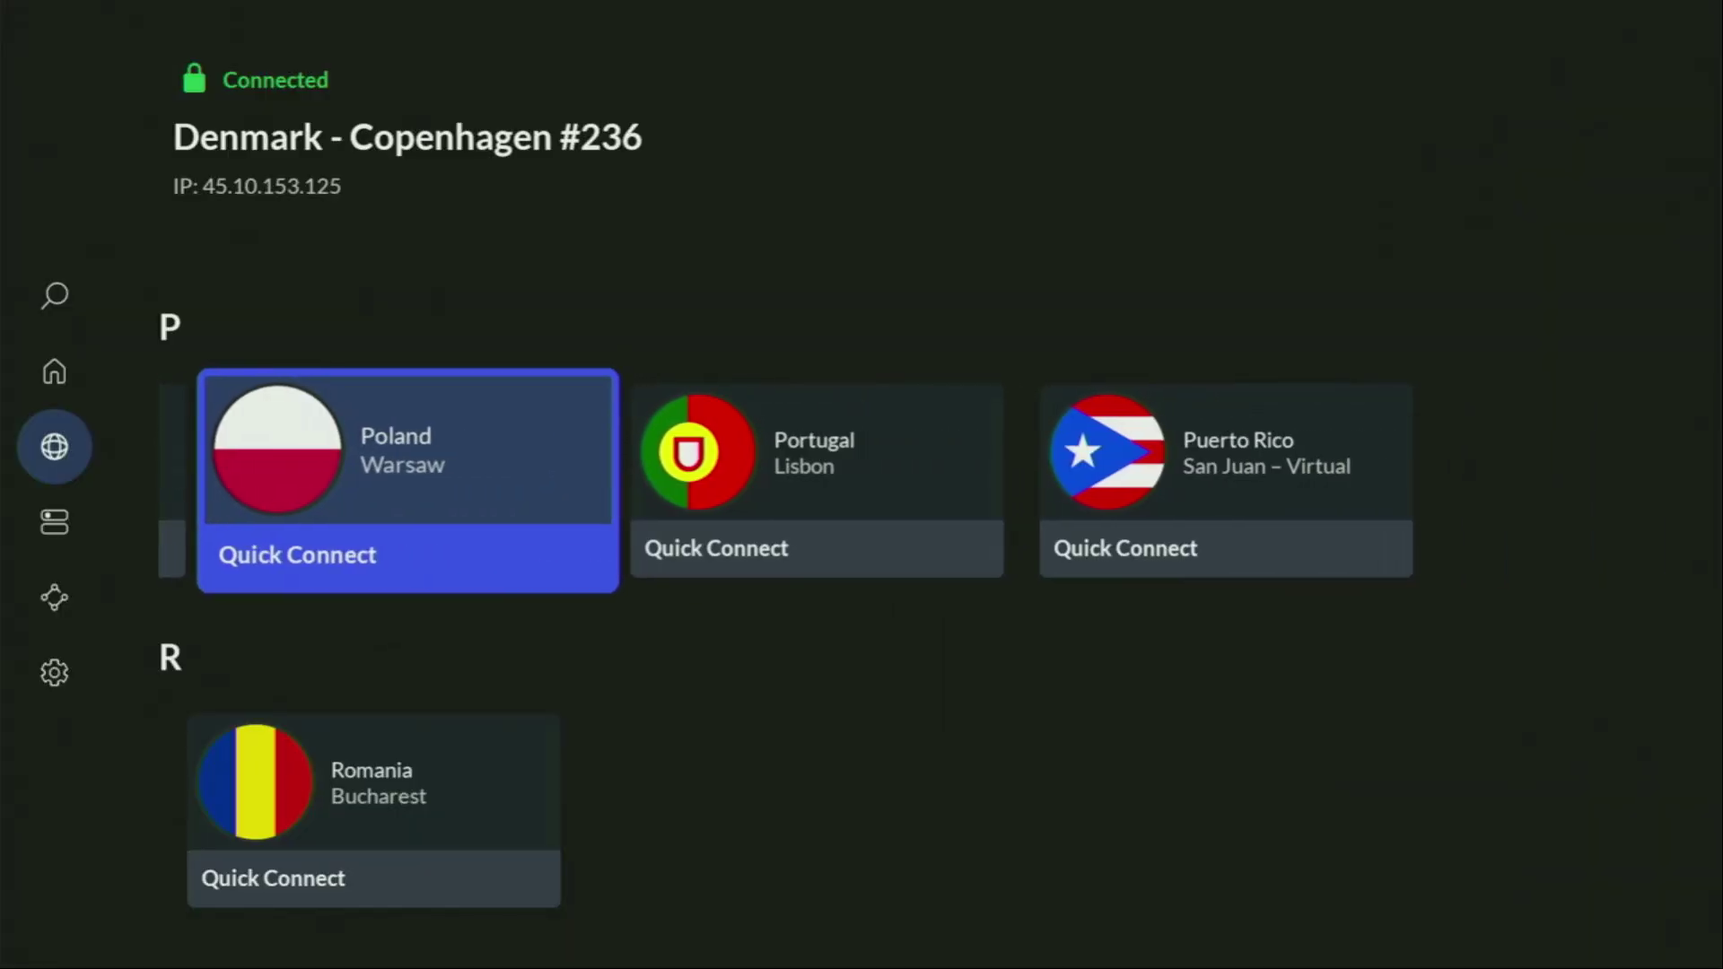
# Scroll up NordVPN's country list to the M and N entries, still connected to Denmark.
pyautogui.press('Up')
pyautogui.press('Up')
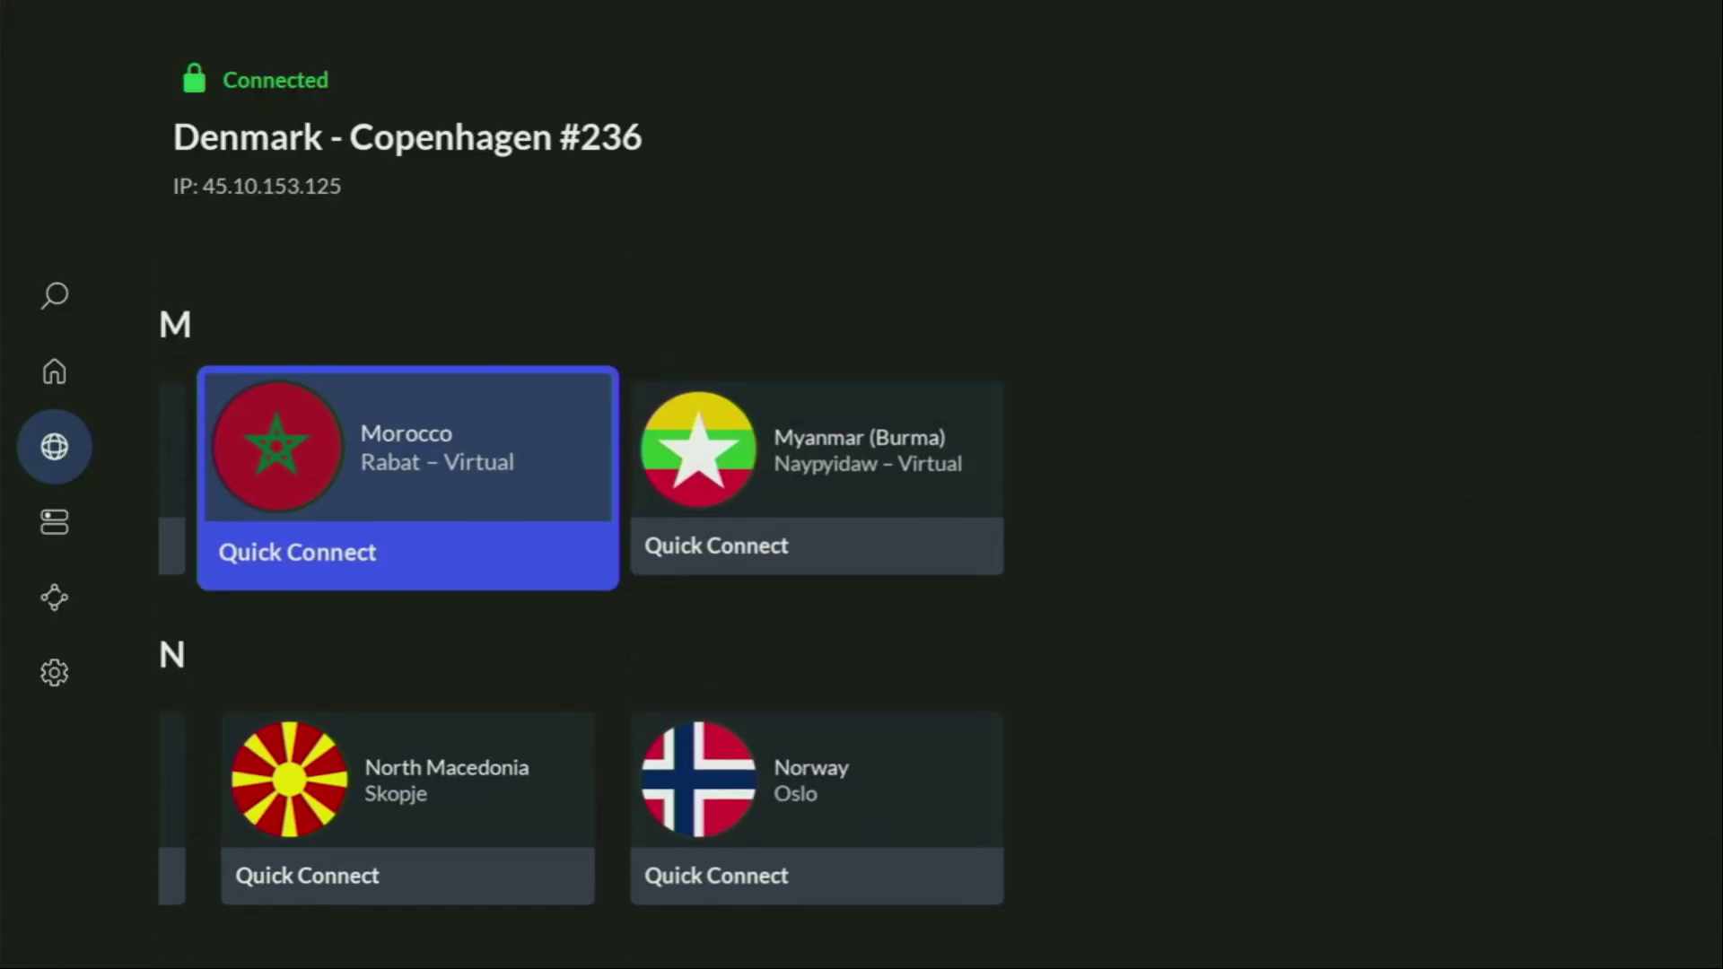
pyautogui.press('Up')
pyautogui.press('Up')
pyautogui.press('Up')
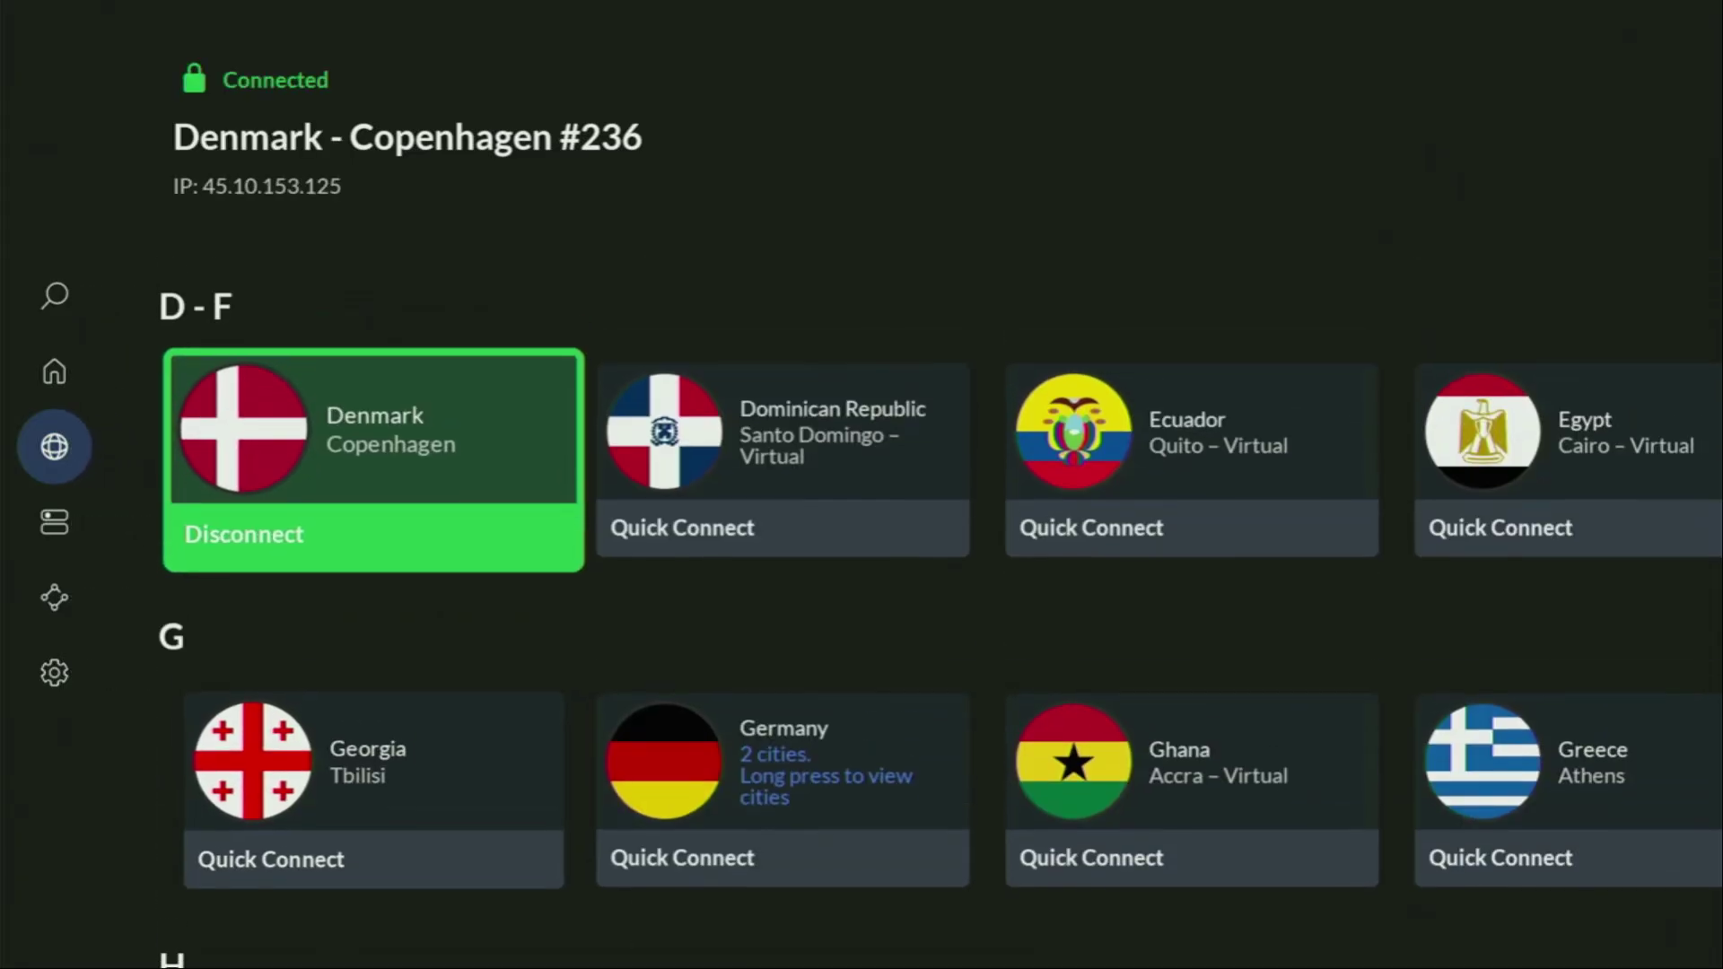
# Launch Downloader from the Home screen apps row.
pyautogui.press('Home')
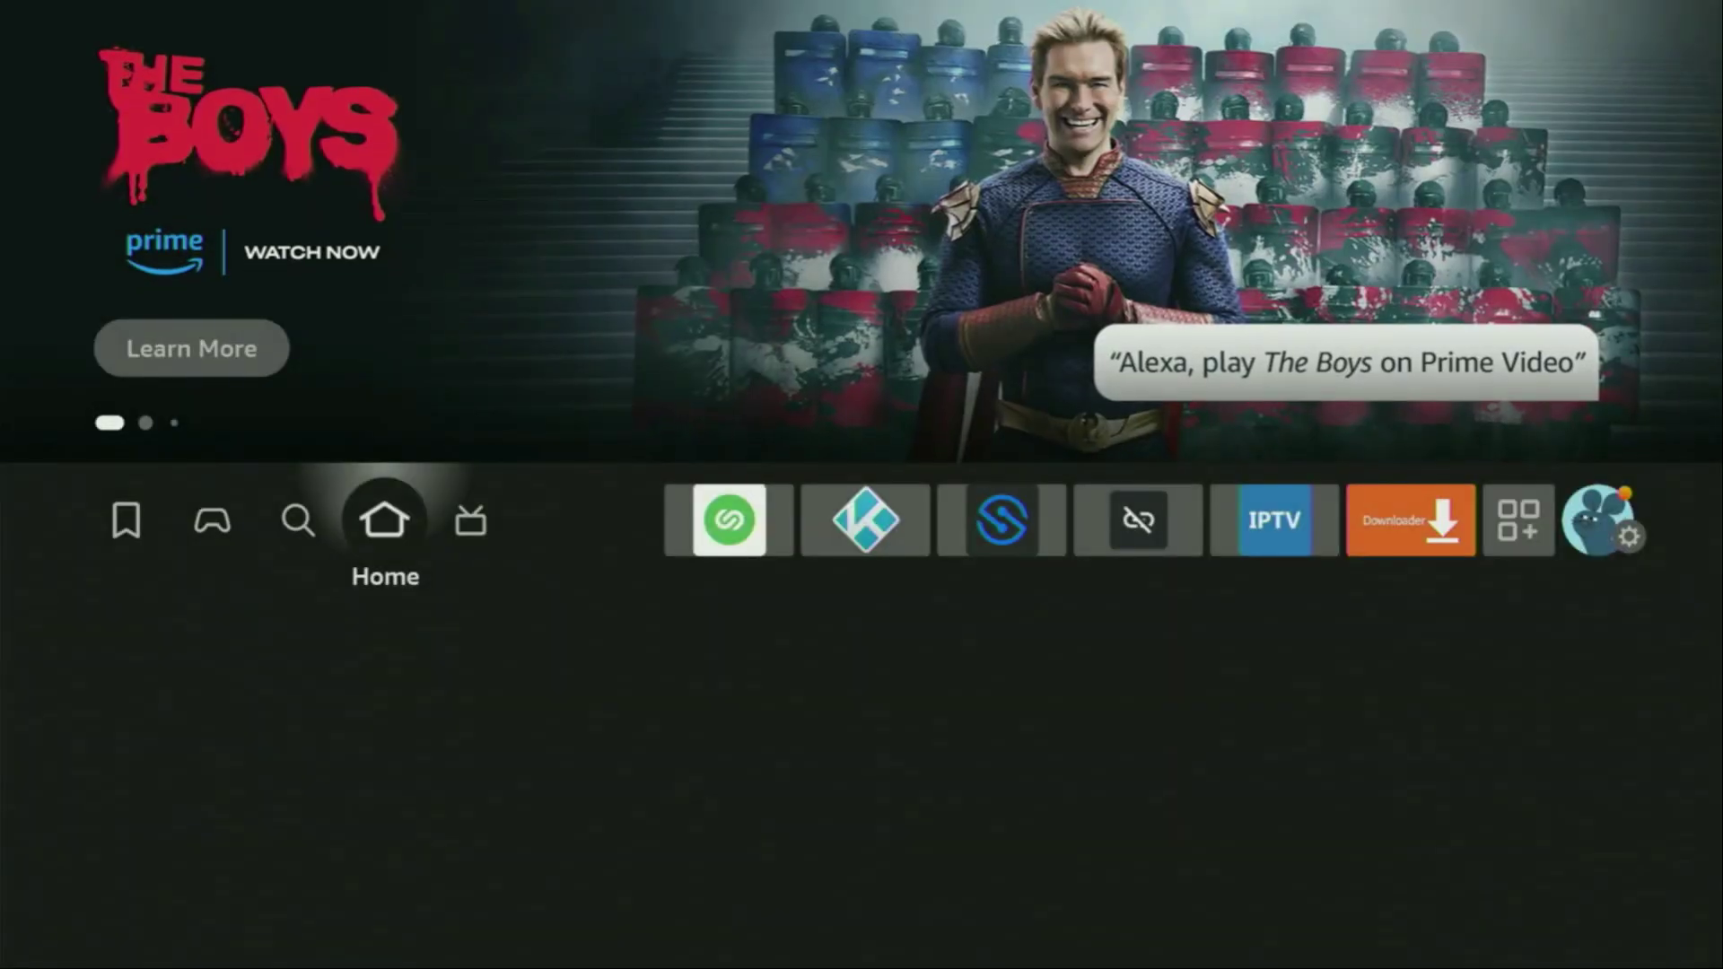
pyautogui.press('Right')
pyautogui.press('Right')
pyautogui.press('Right')
pyautogui.press('Right')
pyautogui.press('Right')
pyautogui.press('Right')
pyautogui.press('Right')
pyautogui.press('Return')
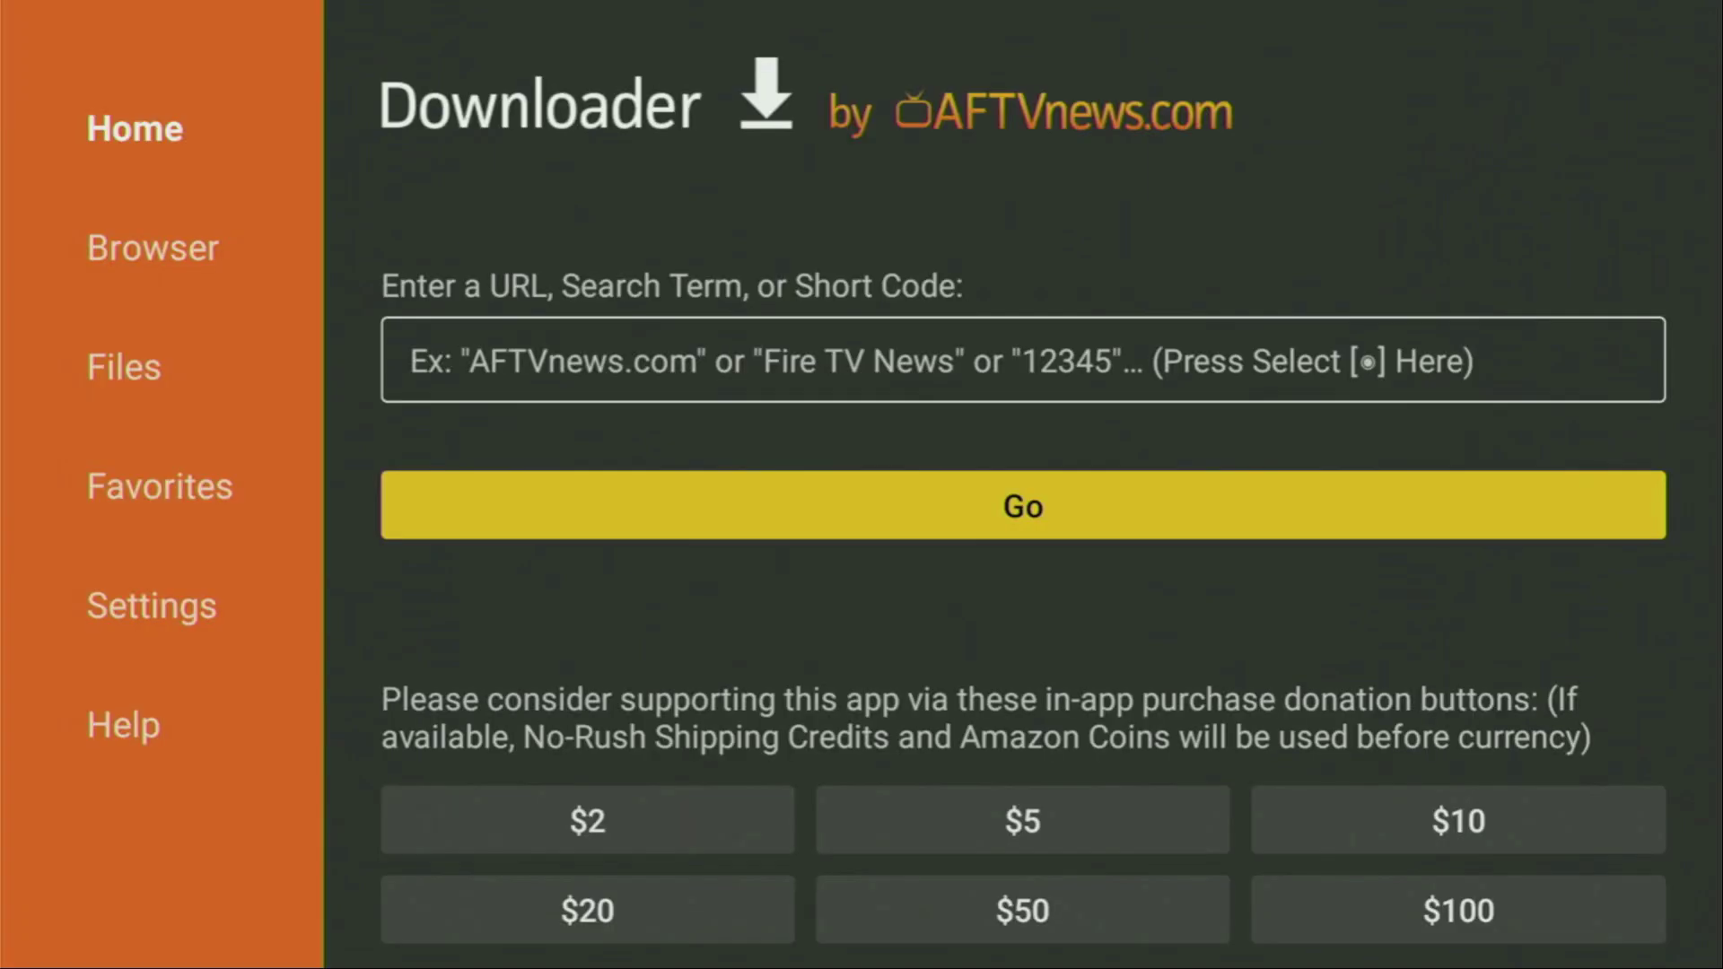
# On Downloader's Home section, select the URL field to bring up the short-code keyboard.
pyautogui.press('Left')
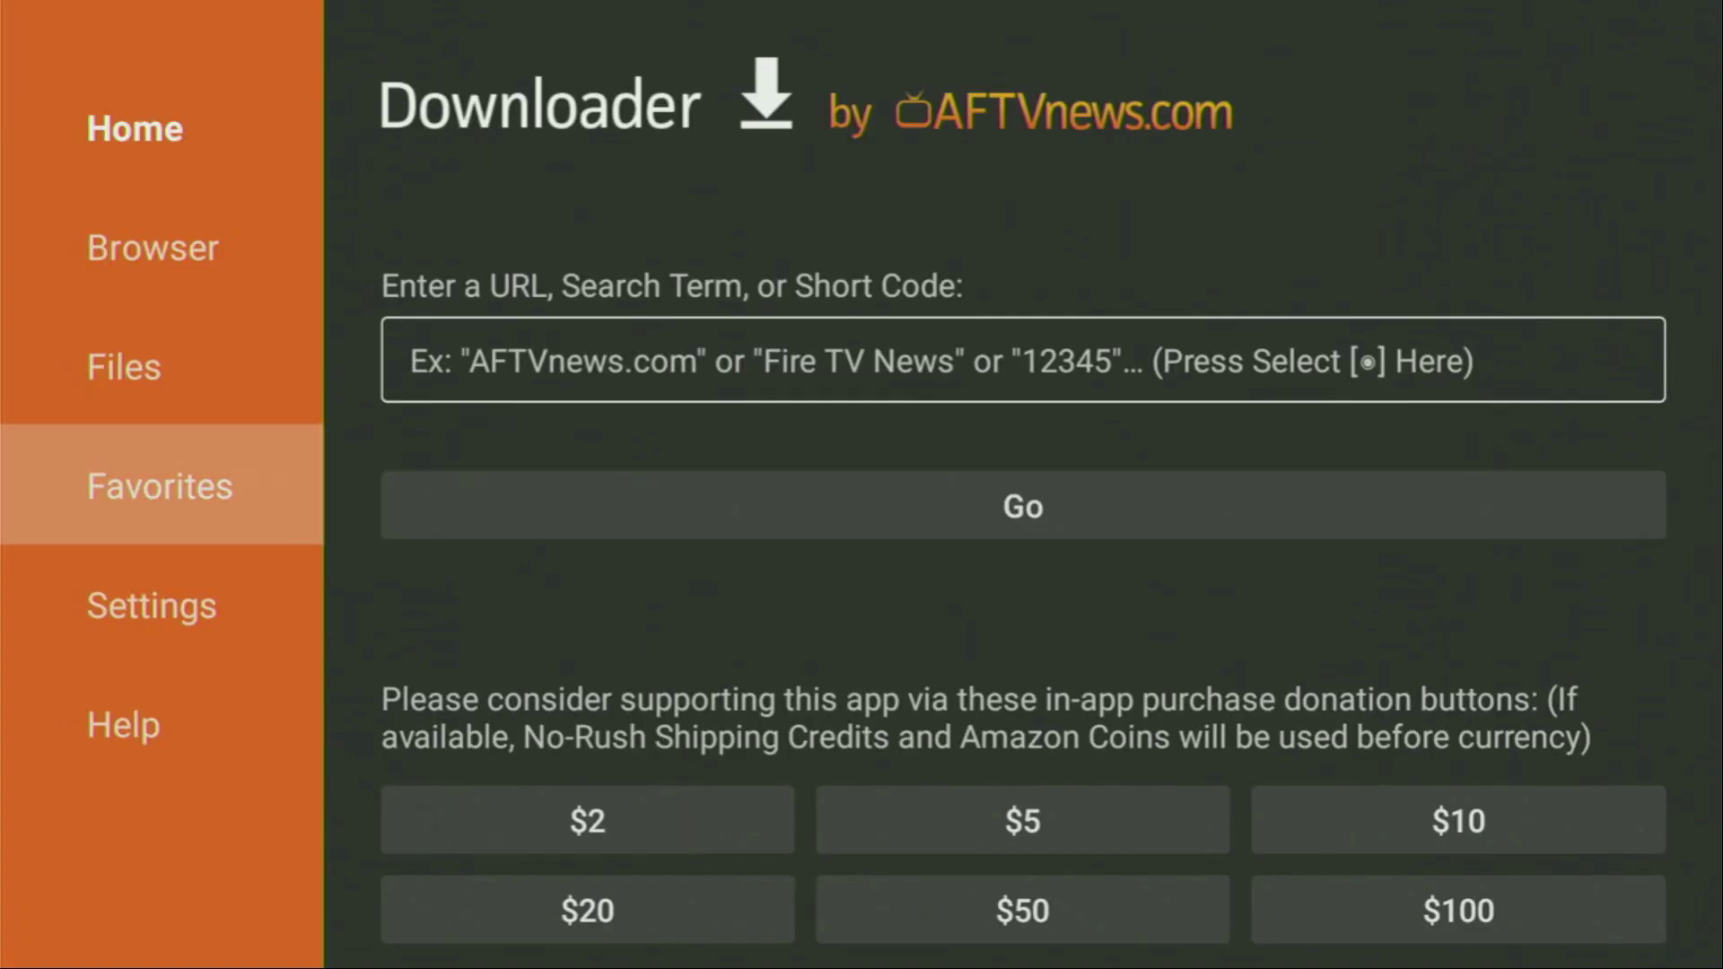
pyautogui.press('Up')
pyautogui.press('Up')
pyautogui.press('Up')
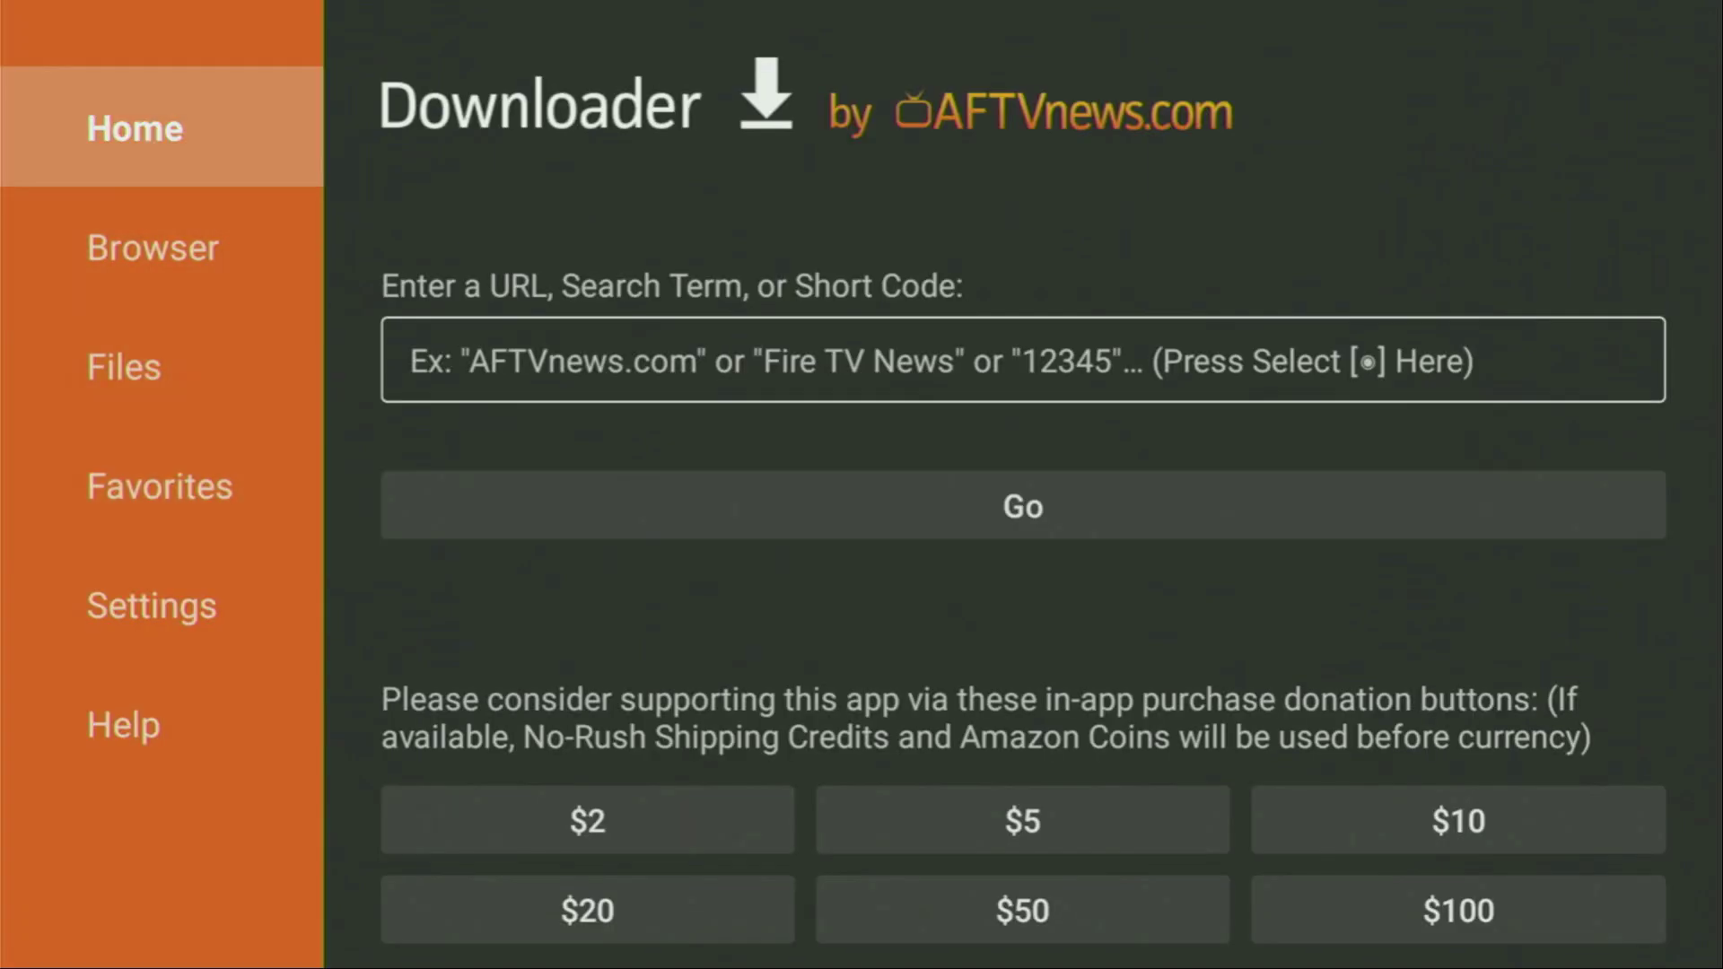
pyautogui.press('Down')
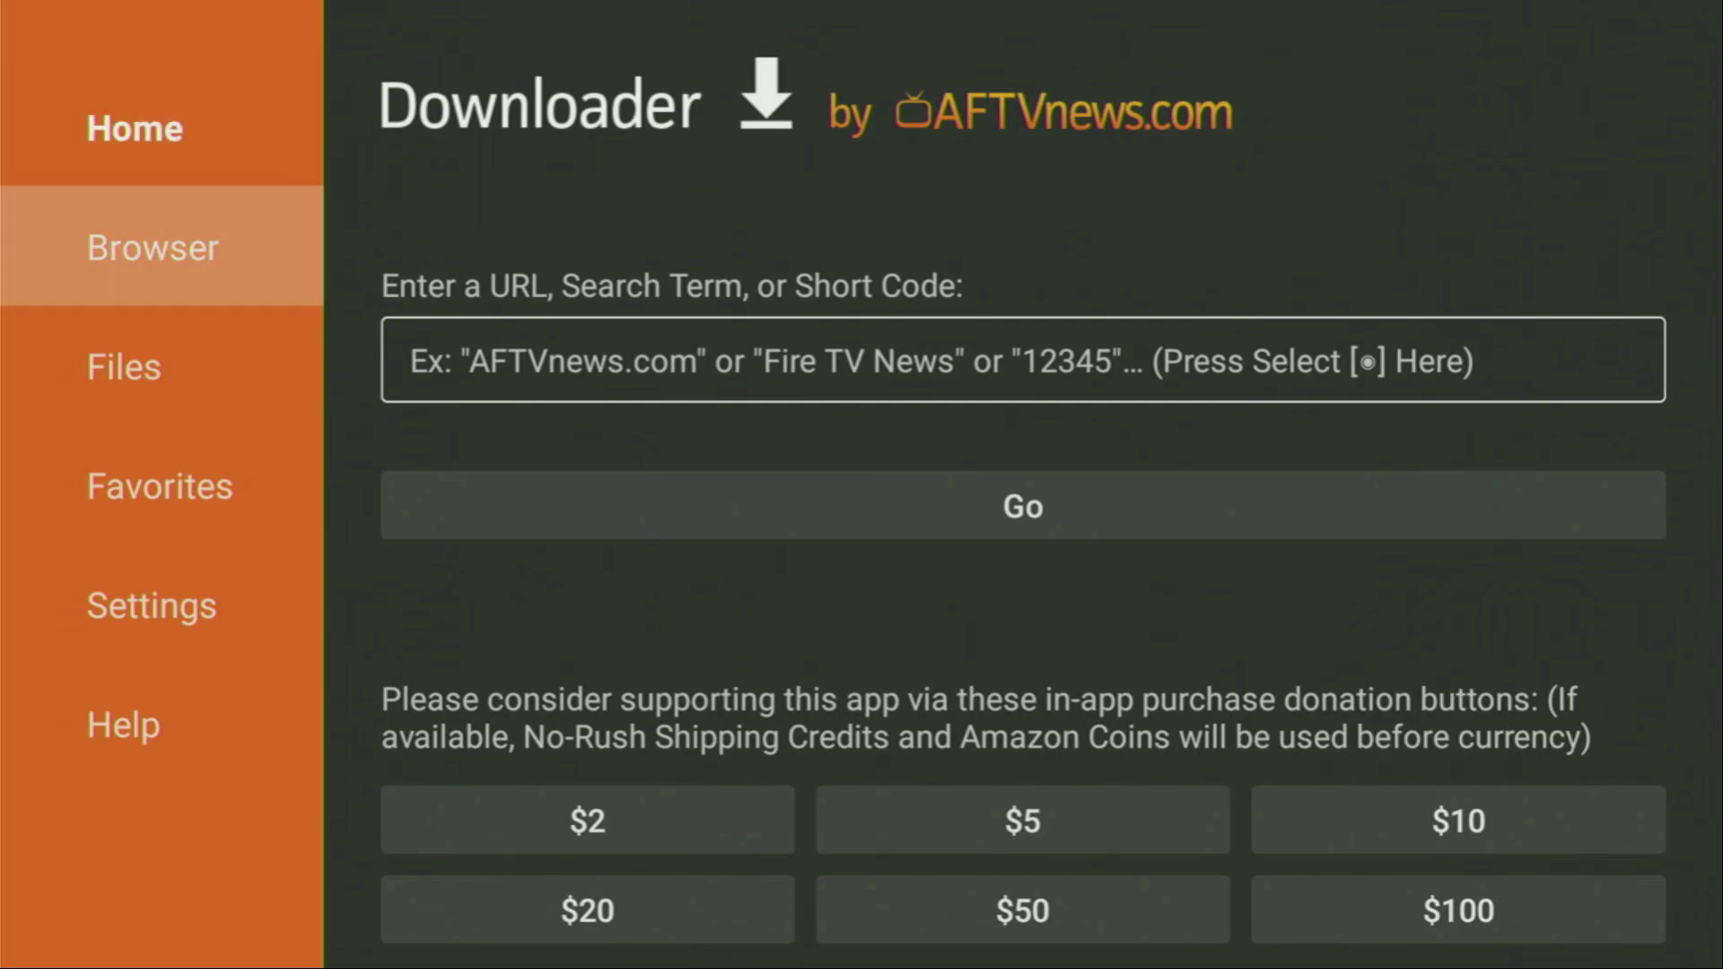
pyautogui.press('Up')
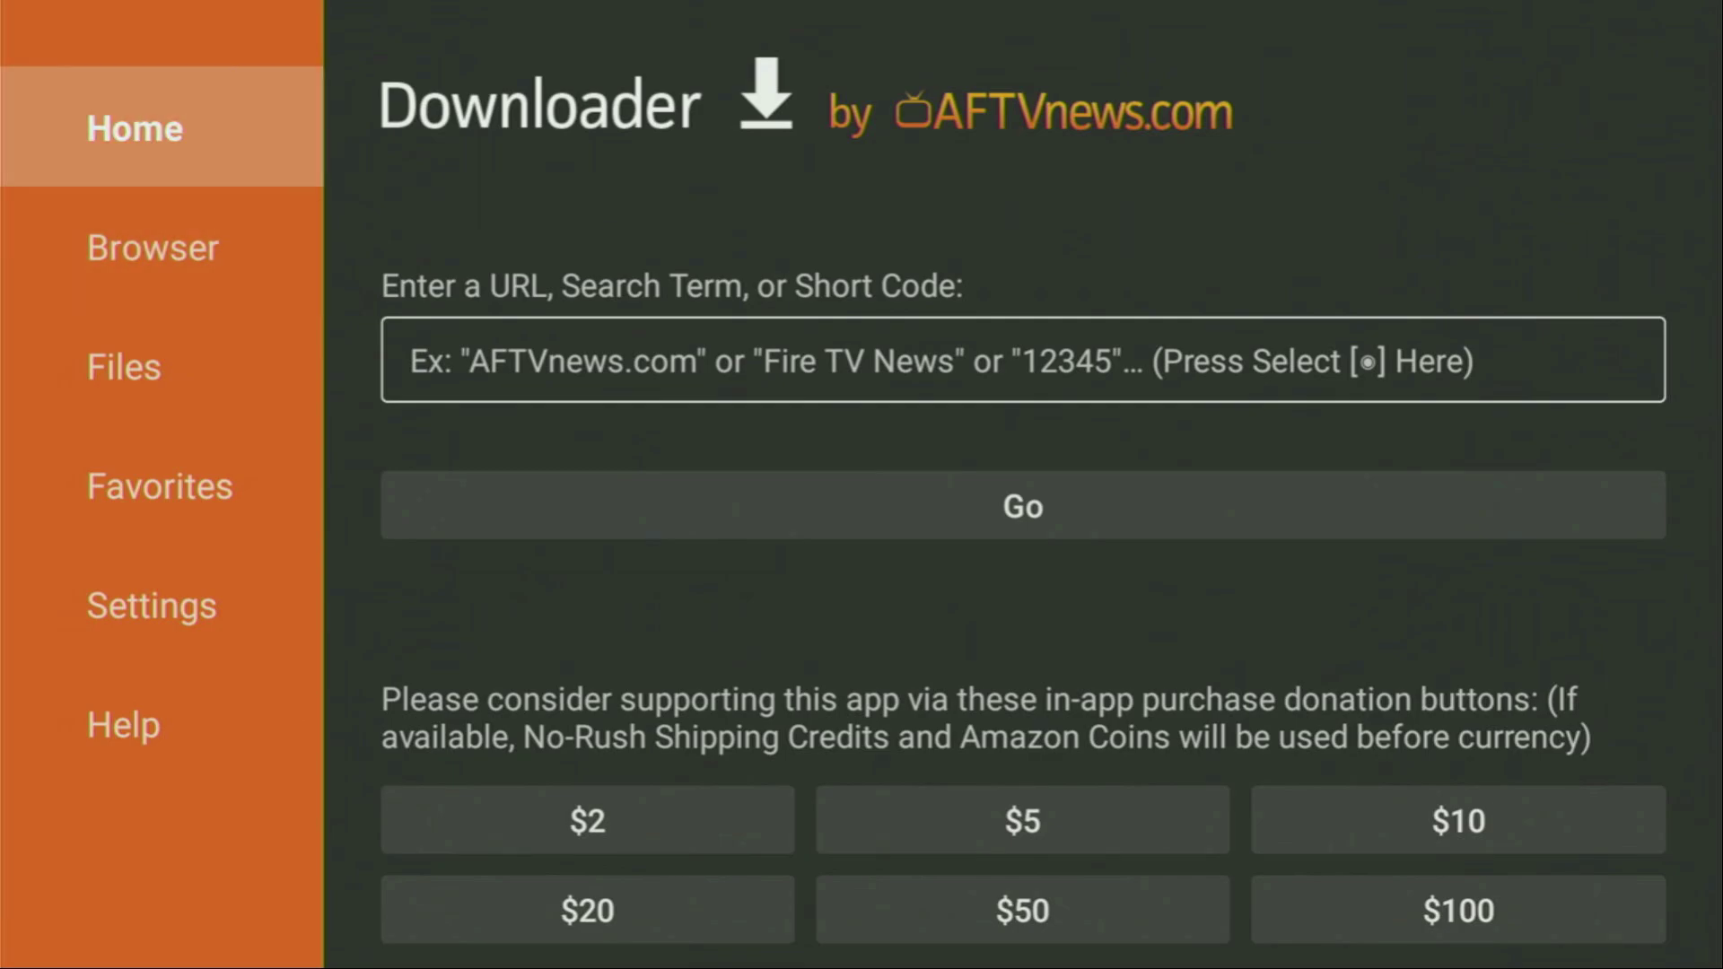
pyautogui.press('Return')
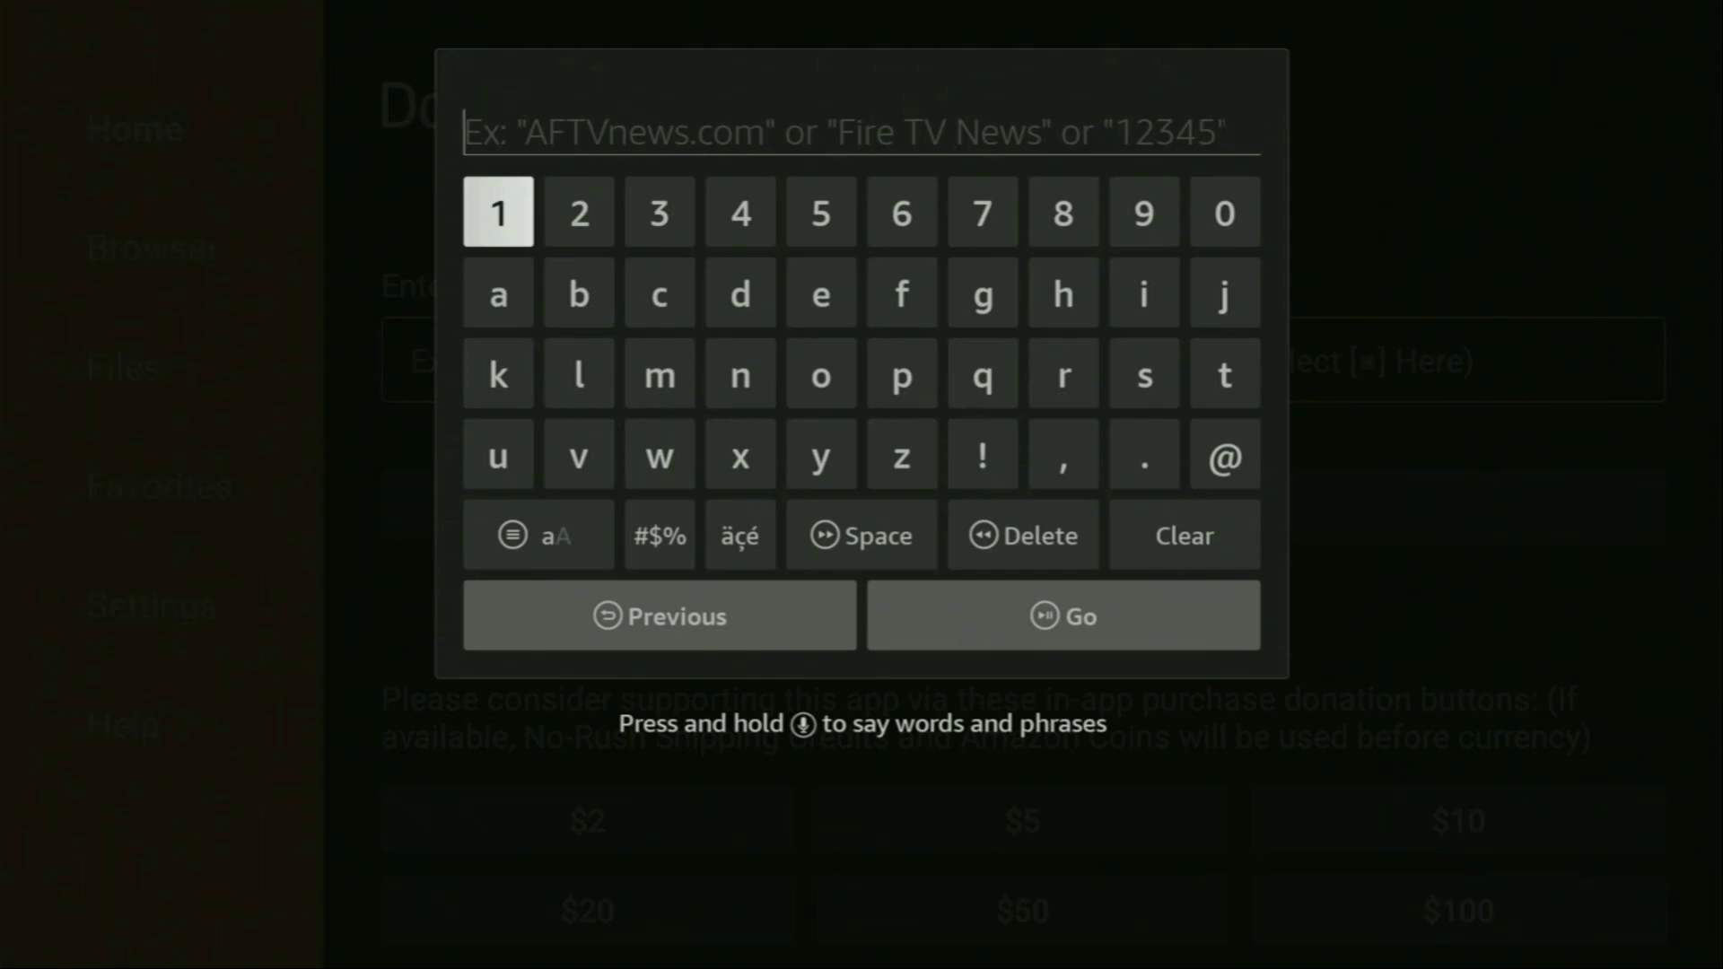
# Enter short code 17561 in Downloader and press Go to open the RedBox TV page at redboxtv.to.
pyautogui.press('Return')
pyautogui.press('Right')
pyautogui.press('Right')
pyautogui.press('Right')
pyautogui.press('Right')
pyautogui.press('Right')
pyautogui.press('Right')
pyautogui.press('Return')
pyautogui.press('Left')
pyautogui.press('Left')
pyautogui.press('Return')
pyautogui.press('Right')
pyautogui.press('Return')
pyautogui.press('Left')
pyautogui.press('Left')
pyautogui.press('Left')
pyautogui.press('Left')
pyautogui.press('Left')
pyautogui.press('Return')
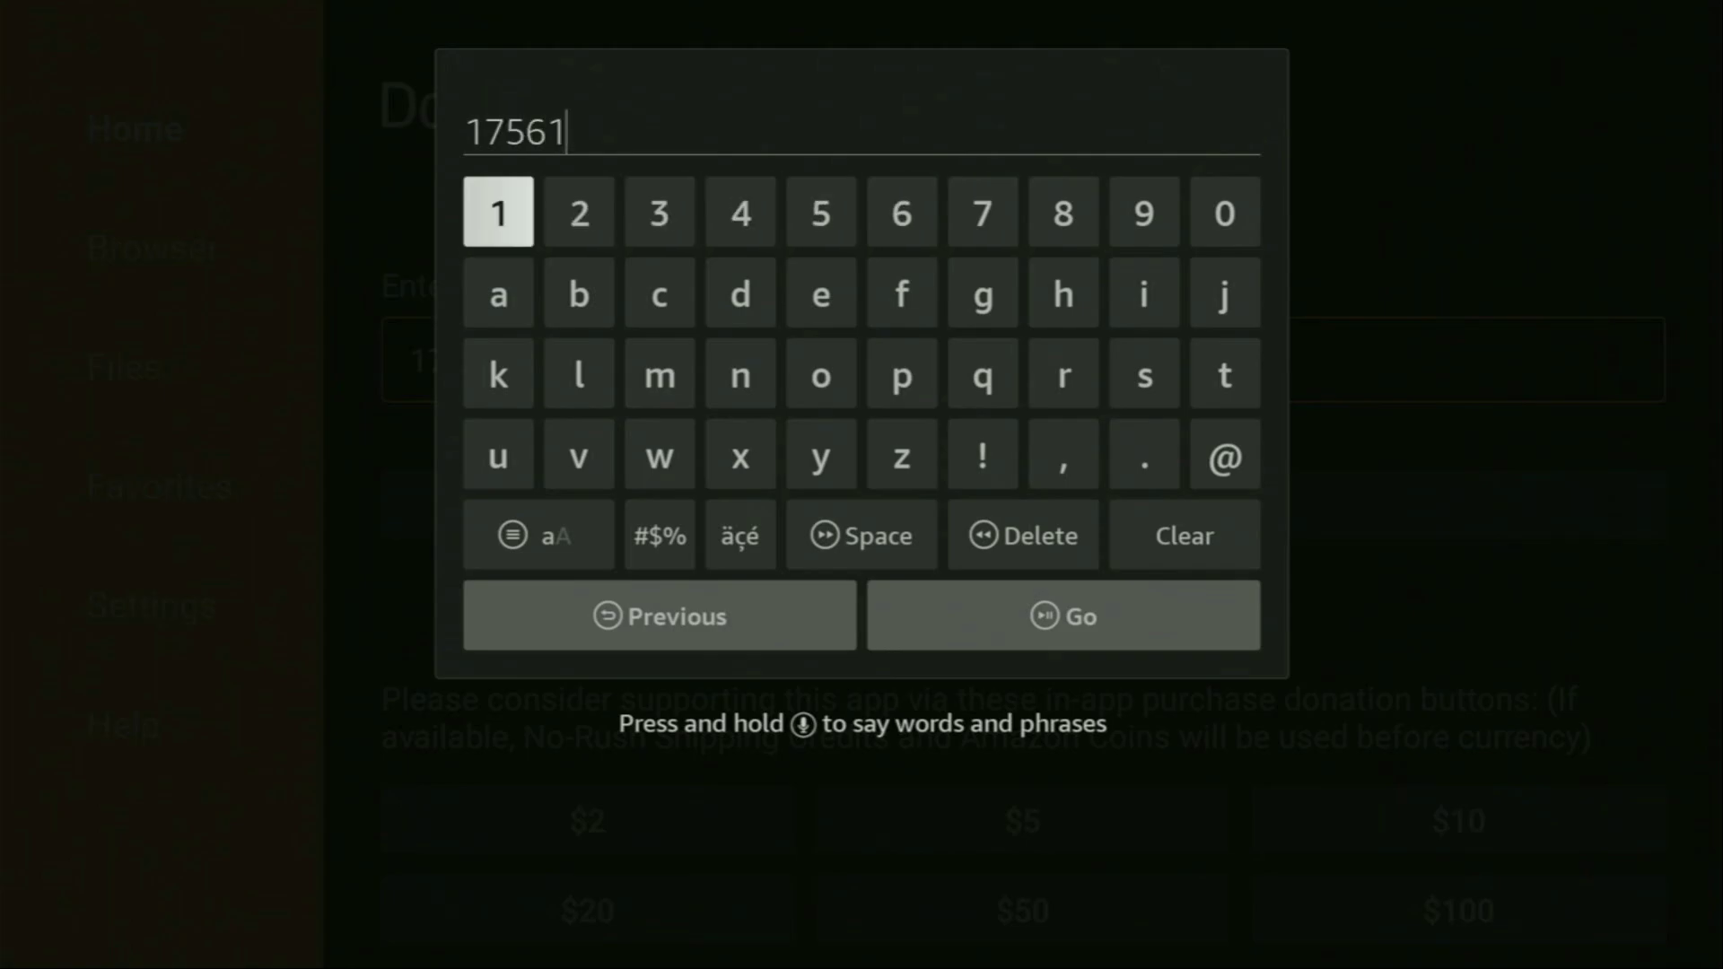
pyautogui.press('Down')
pyautogui.press('Down')
pyautogui.press('Down')
pyautogui.press('Down')
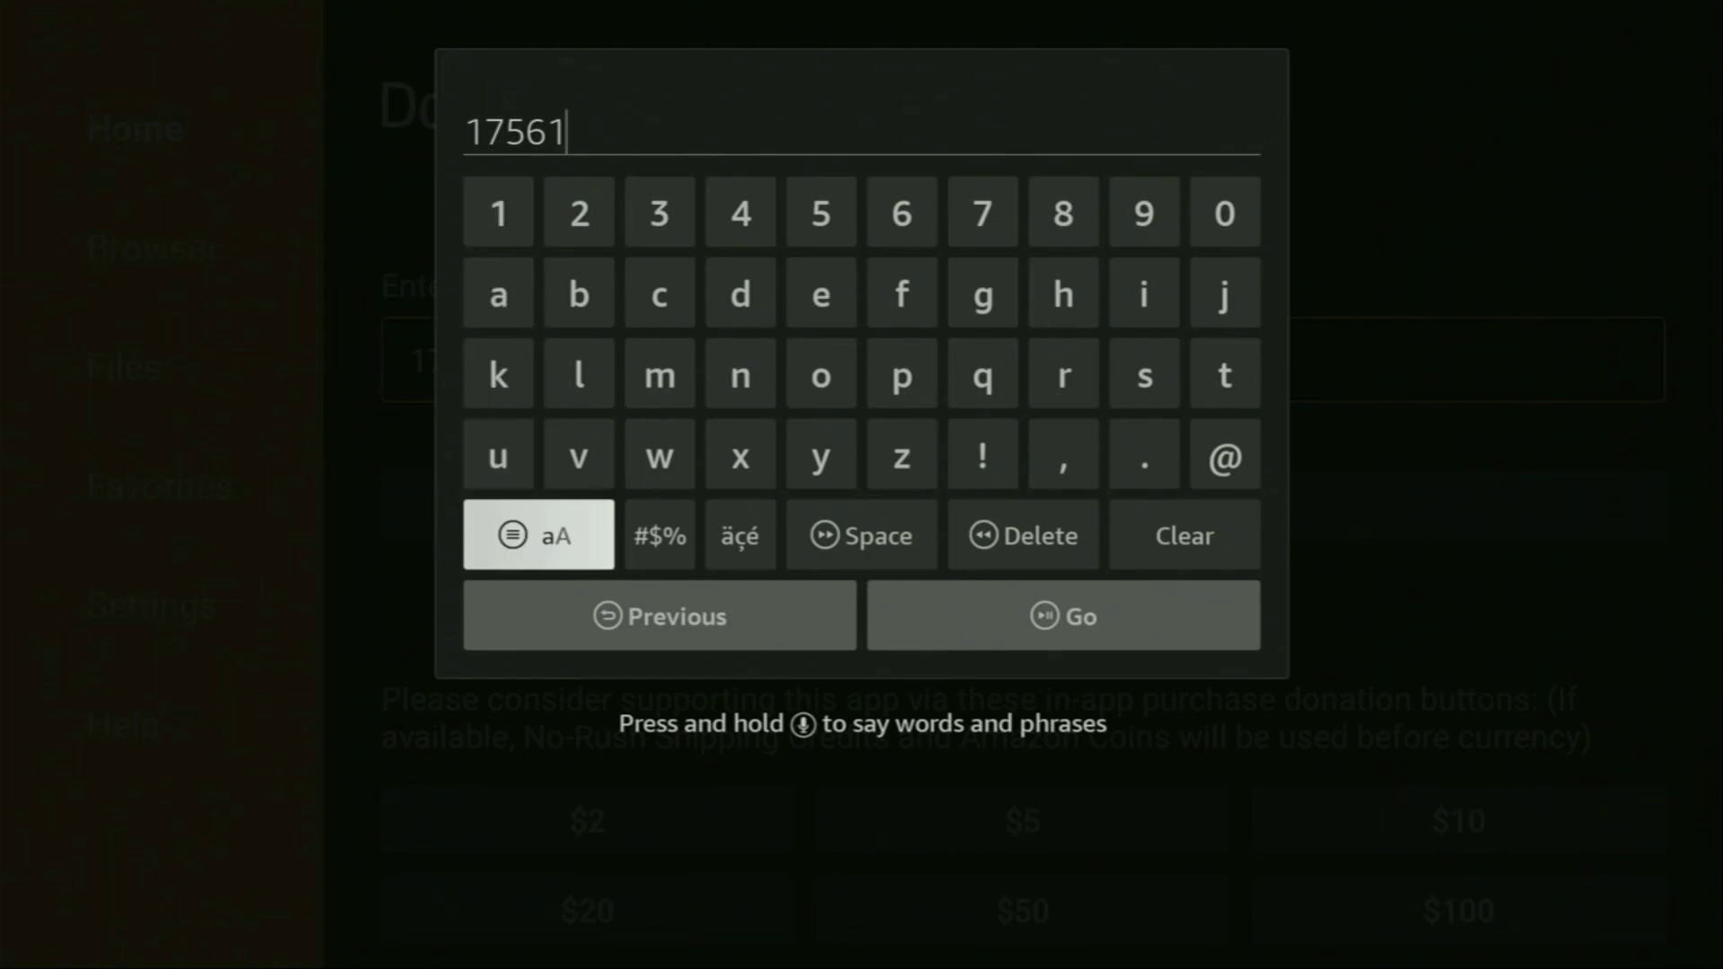
pyautogui.press('Right')
pyautogui.press('Return')
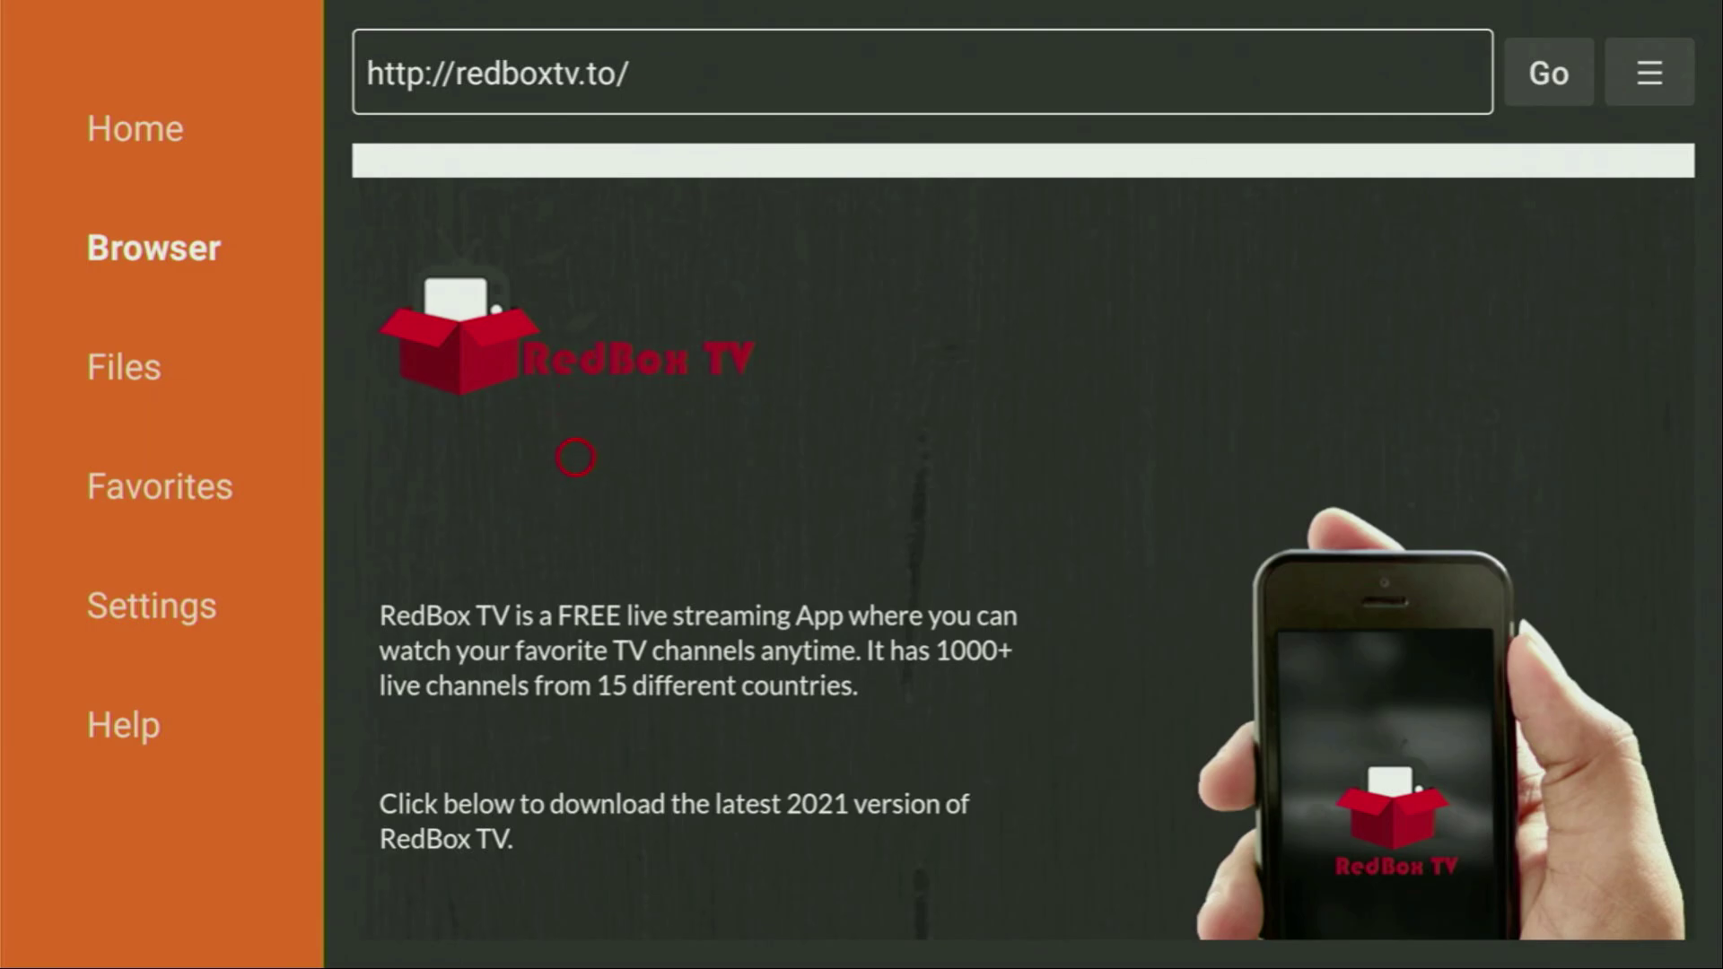
# Download redboxtv_v2.5.apk via Download for Android, then delete the APK file.
pyautogui.scroll(-8, 577, 903)
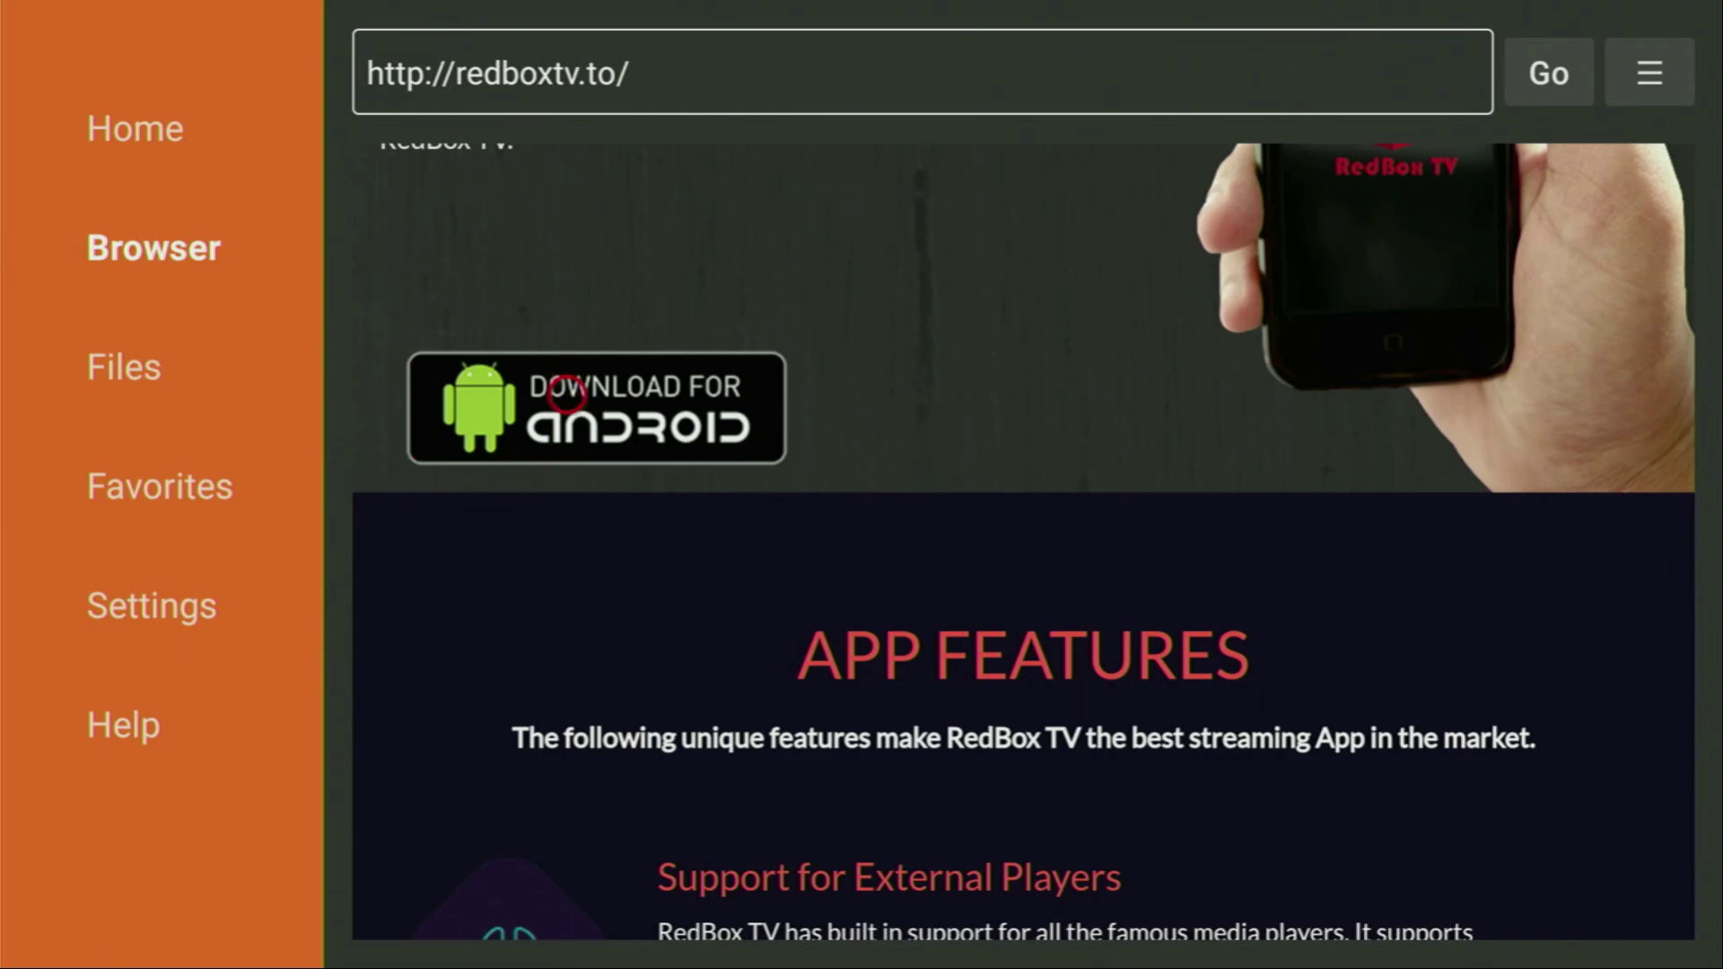
pyautogui.click(567, 392)
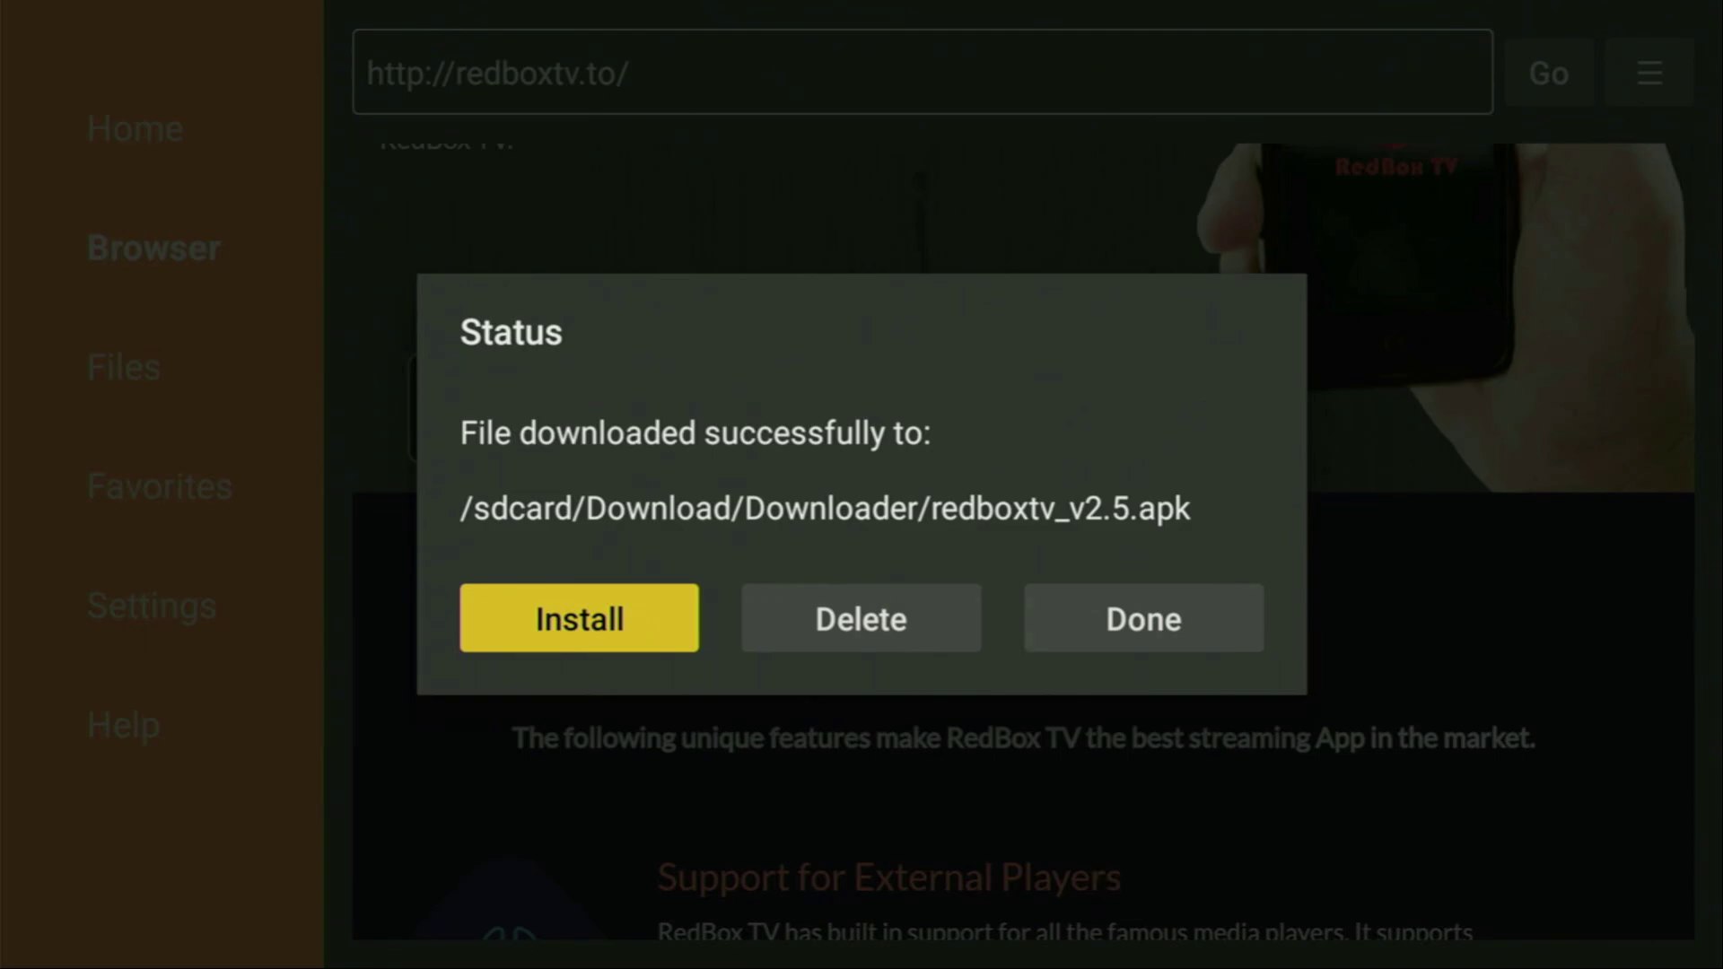
pyautogui.press('Right')
pyautogui.press('Return')
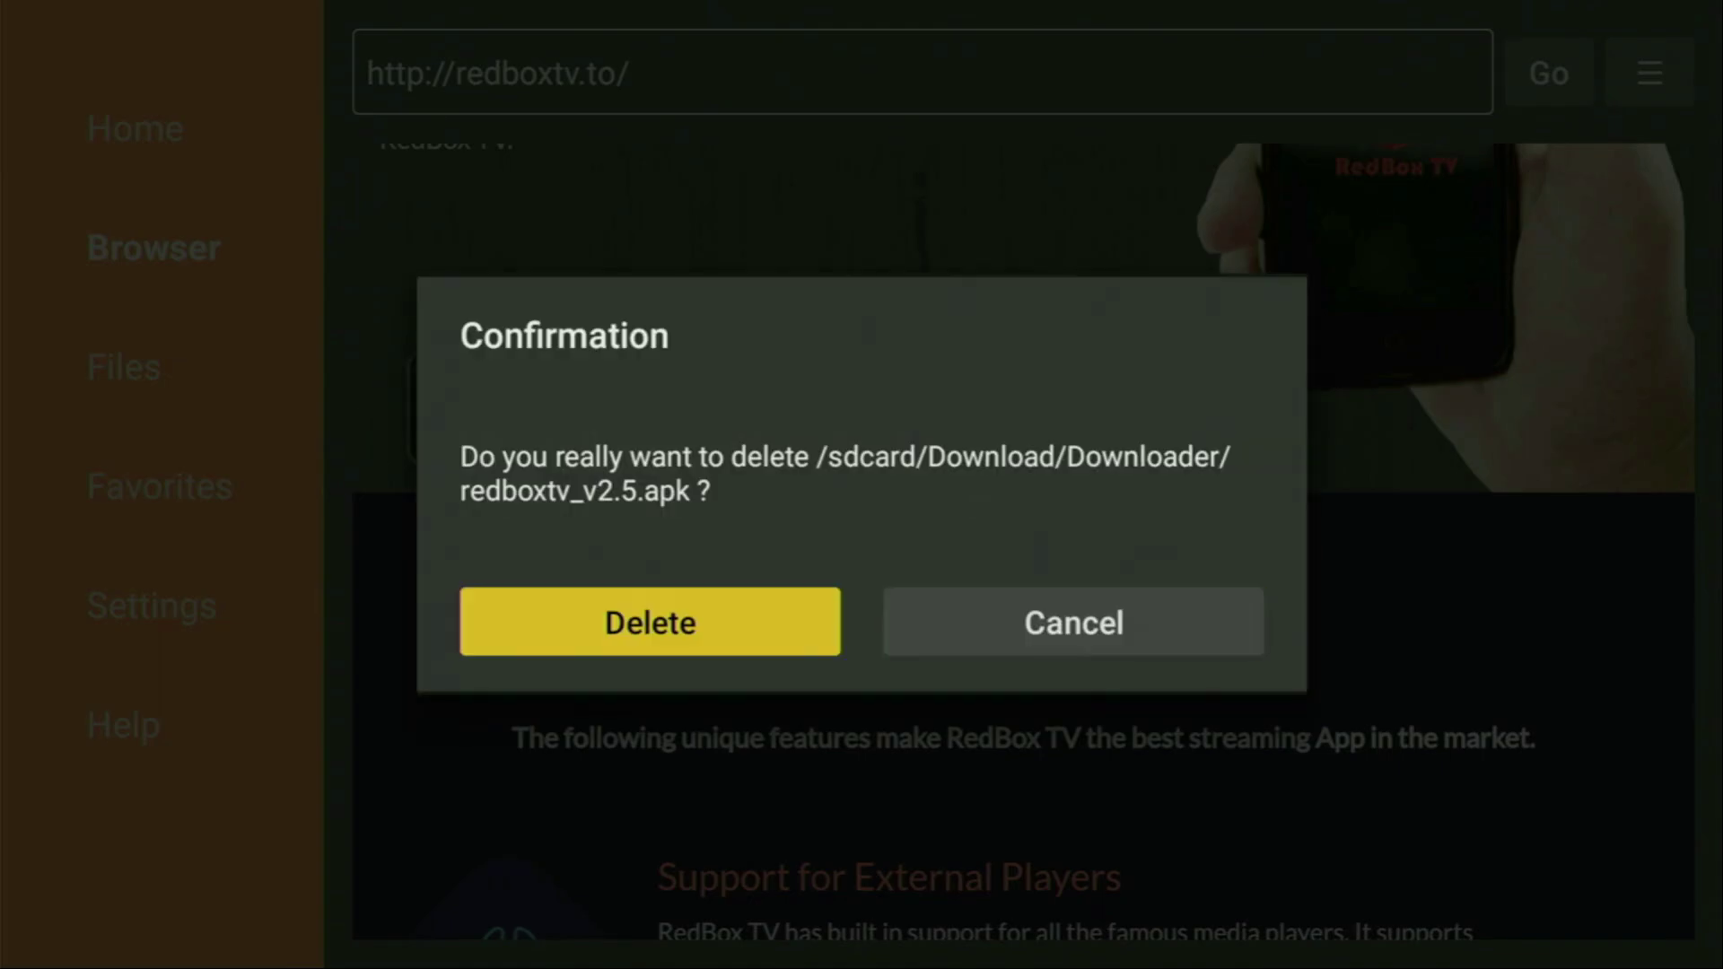
pyautogui.press('Return')
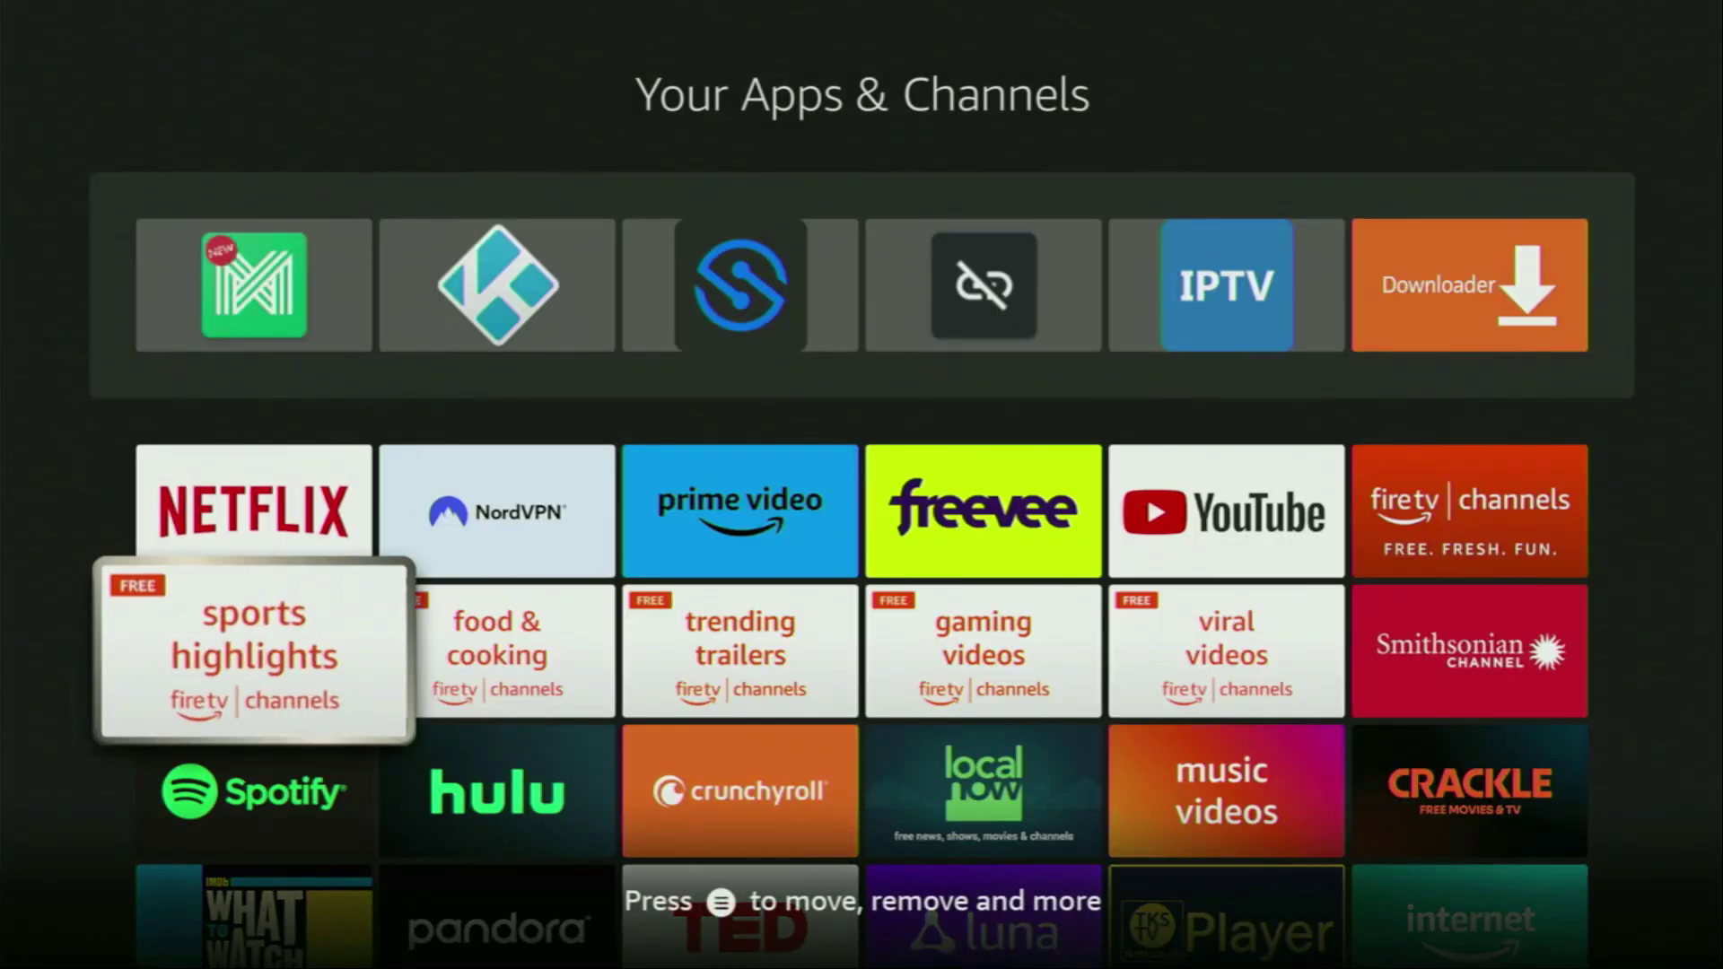
pyautogui.press('Down')
pyautogui.press('Down')
pyautogui.press('Down')
# Use the Menu options on RedBox TV to move it to the front of the apps row.
pyautogui.press('Right')
pyautogui.press('Right')
pyautogui.press('Right')
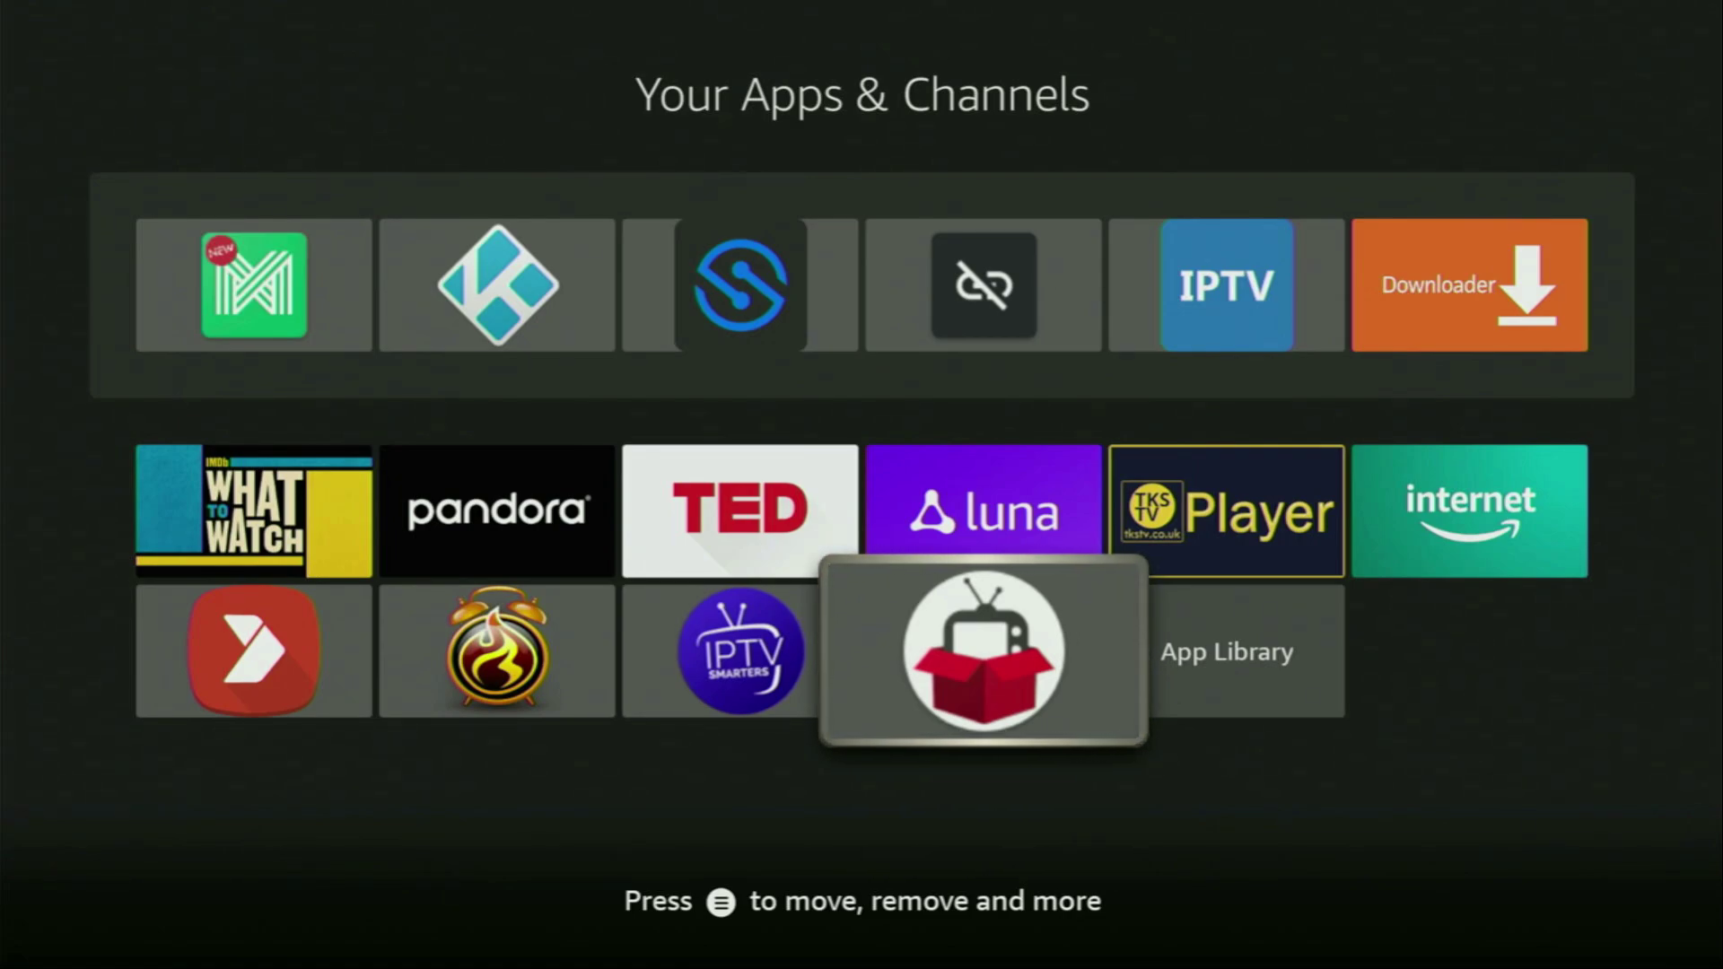
pyautogui.press('Menu')
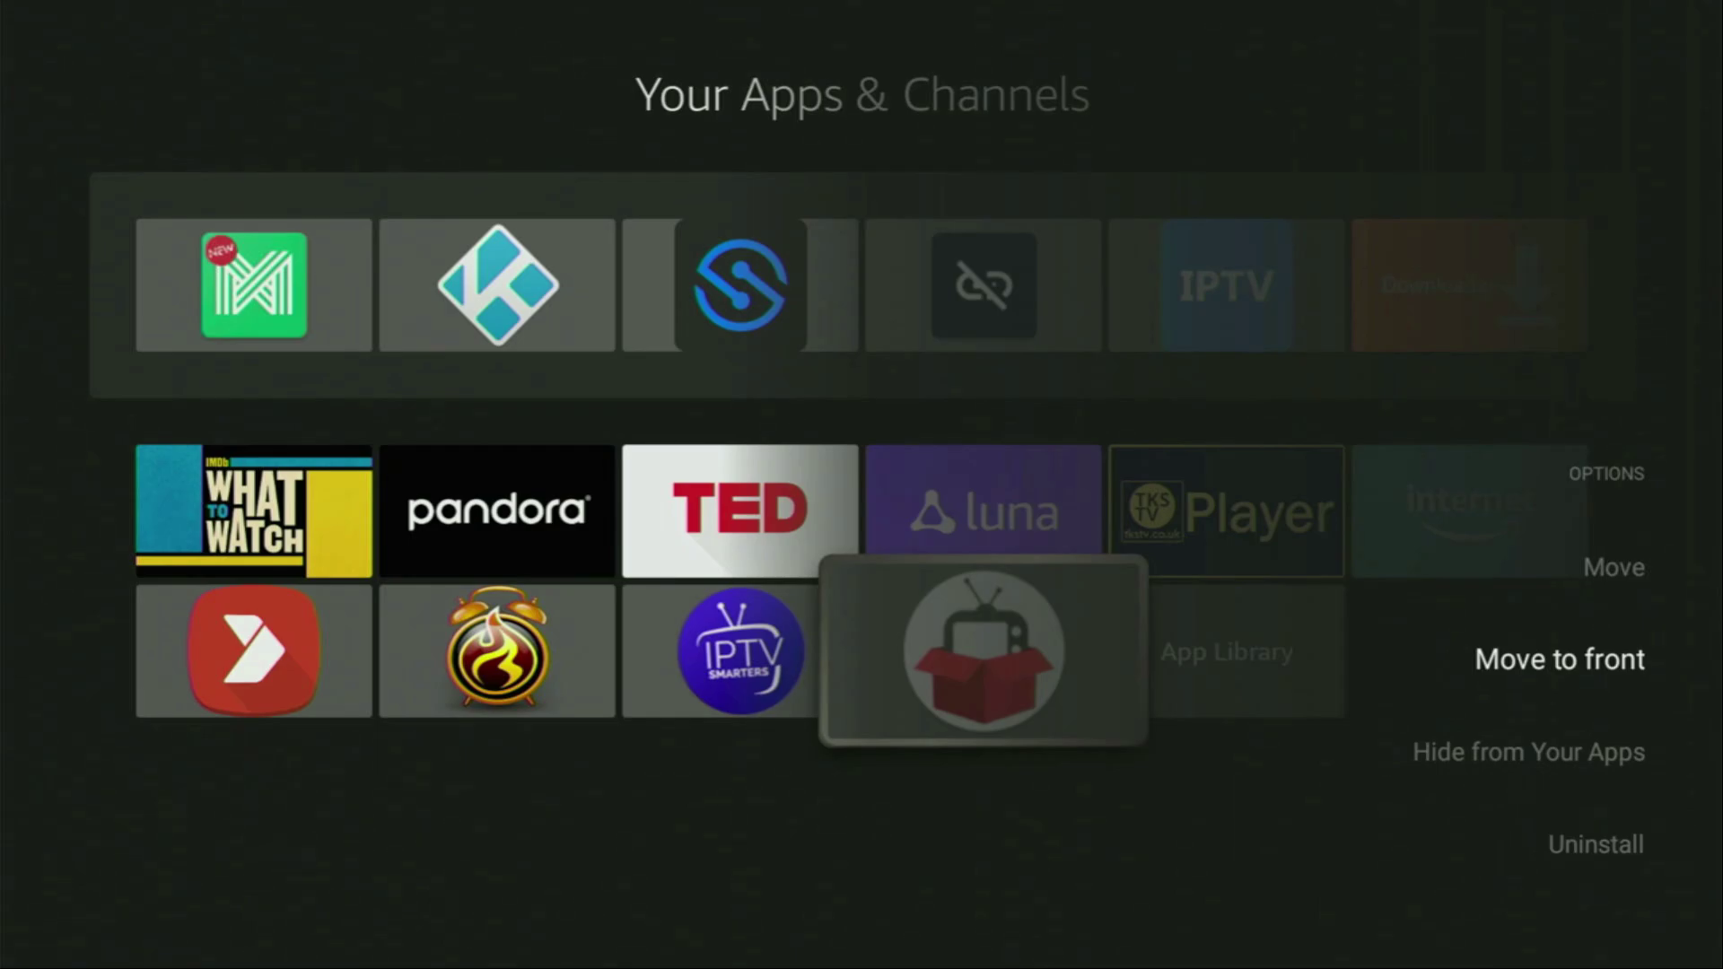
pyautogui.press('Return')
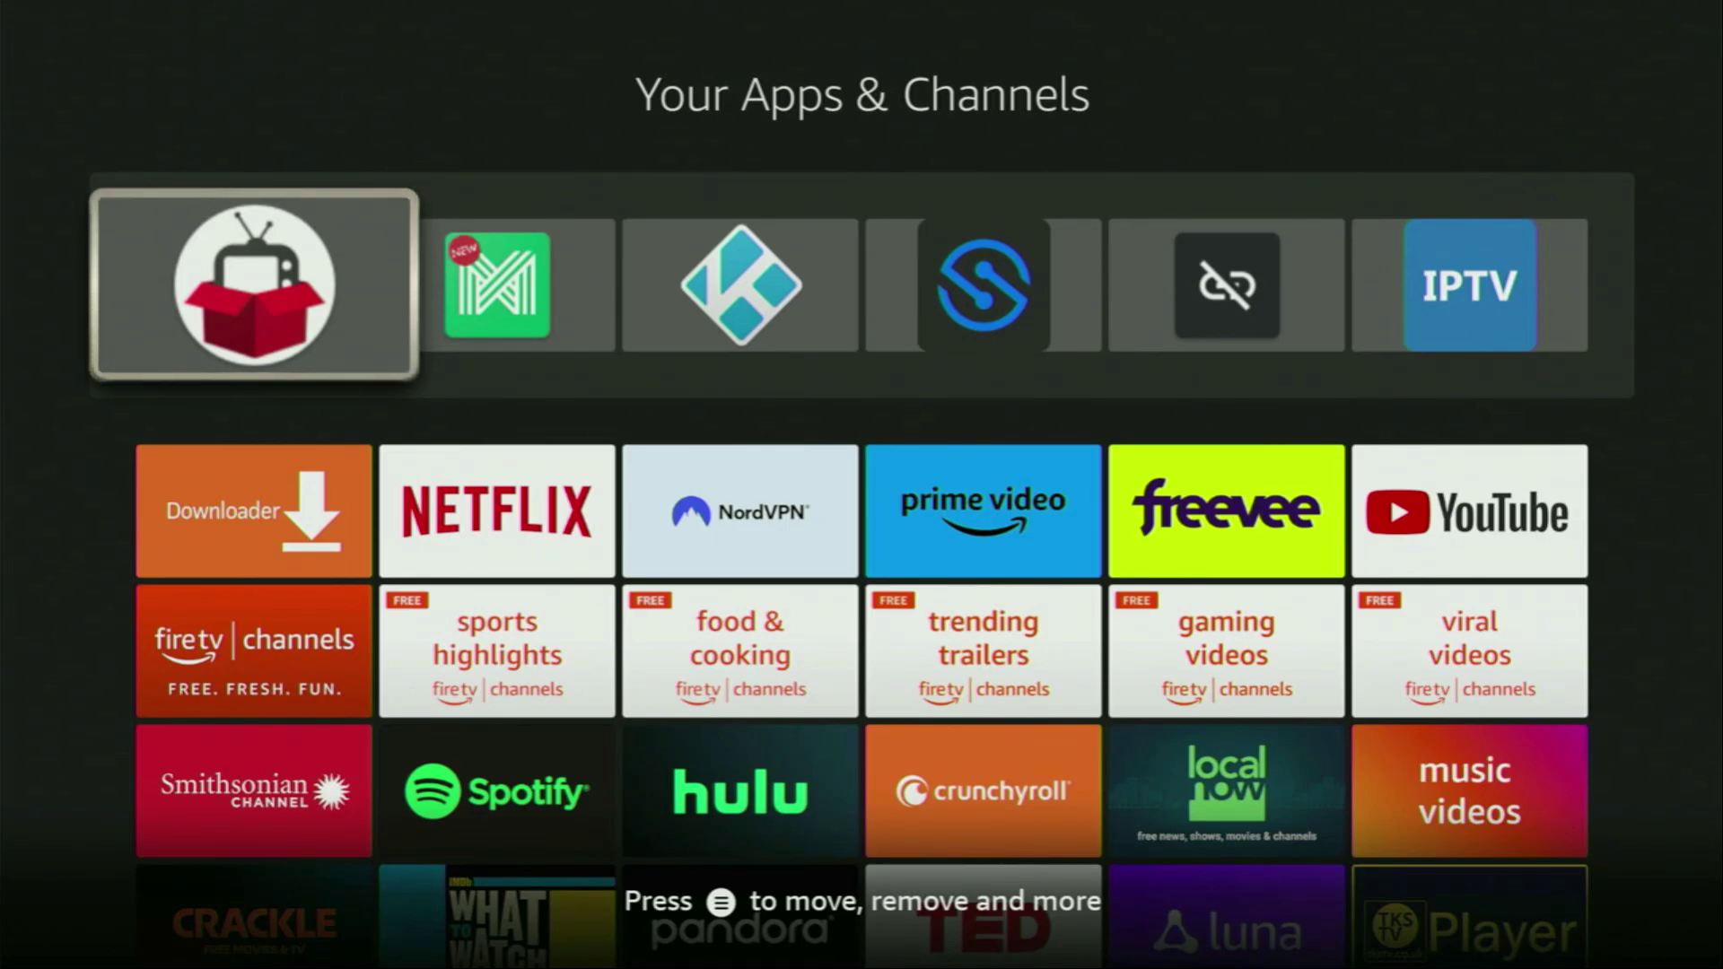
pyautogui.press('Right')
pyautogui.press('Right')
pyautogui.press('Down')
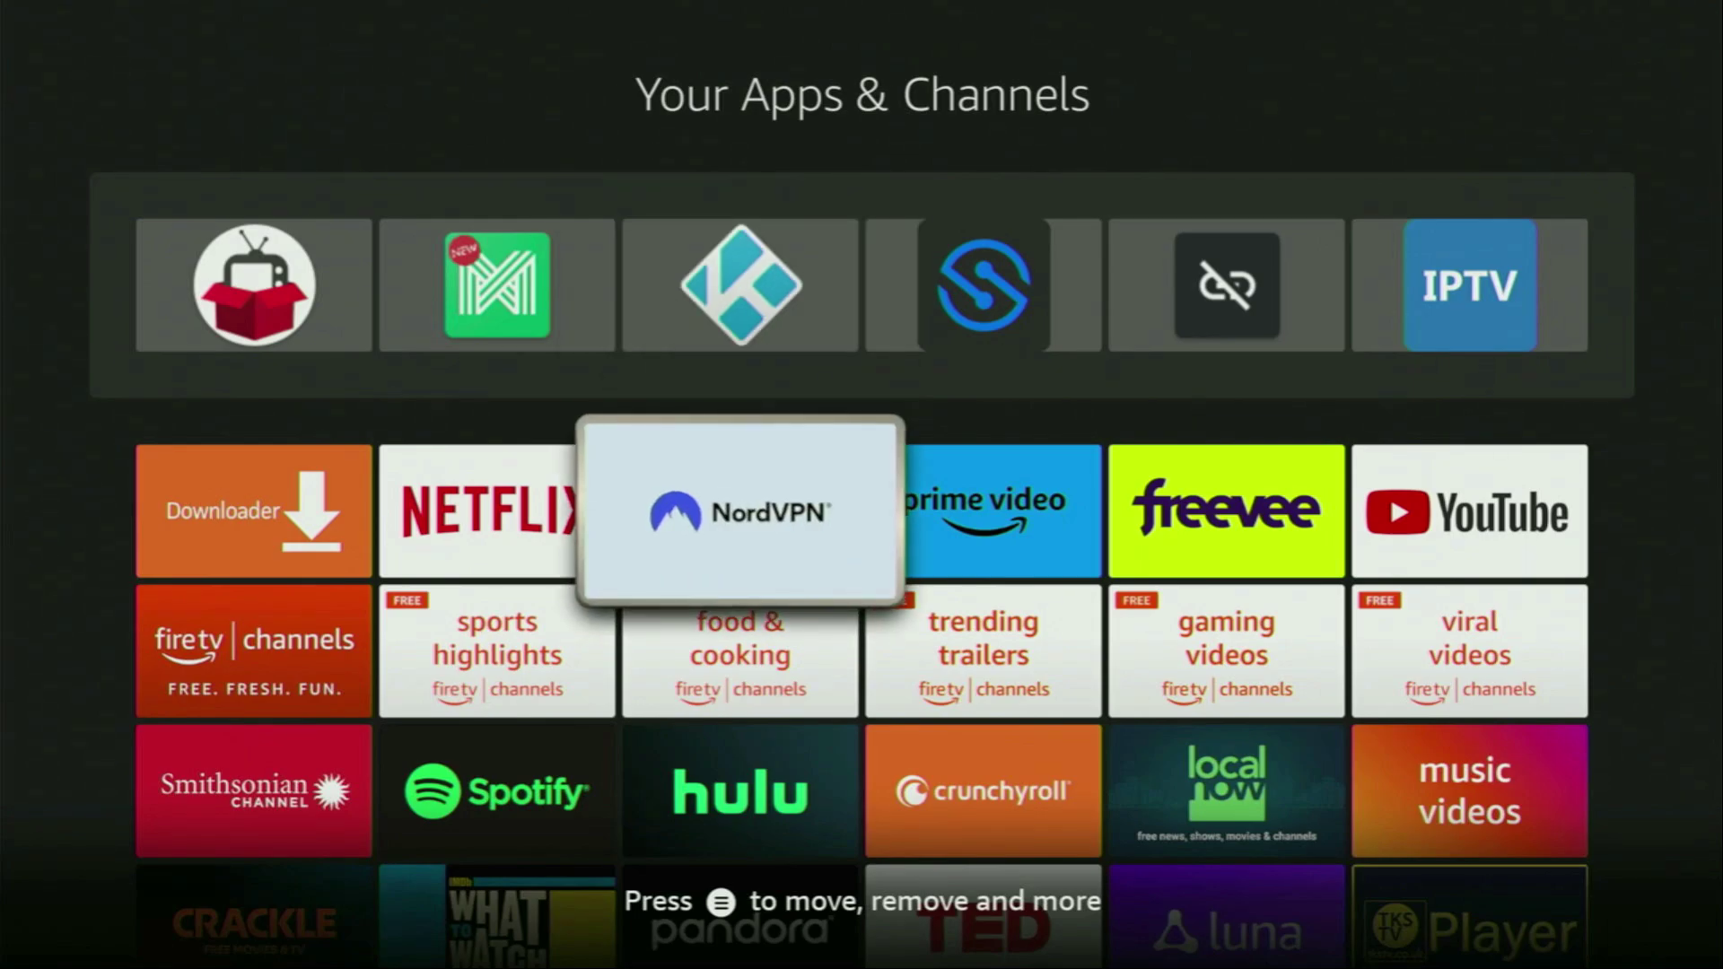